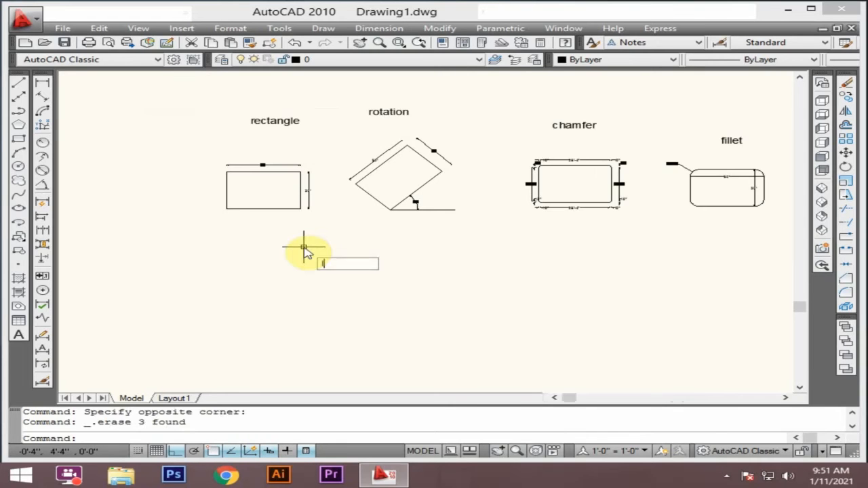
# Draw a 30' by 20' rectangle from four separate lines in the empty area below the existing figures
pyautogui.write('l')
pyautogui.press('Return')
pyautogui.click(260, 272)
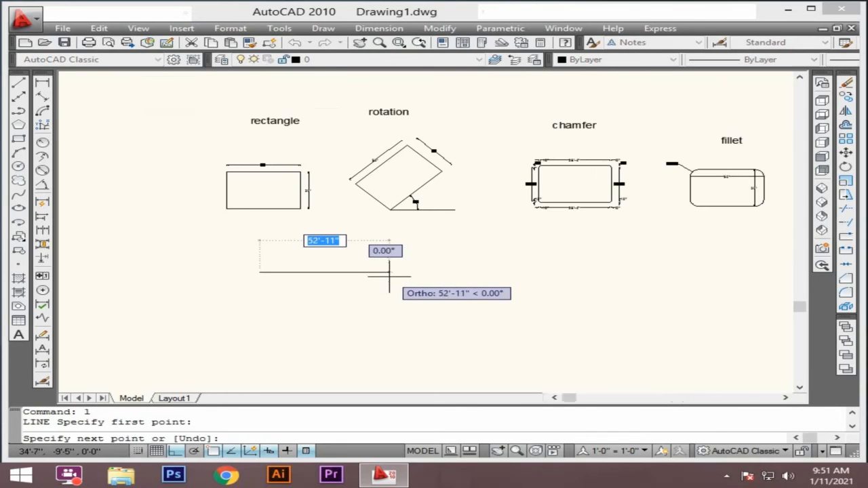
pyautogui.write('30')
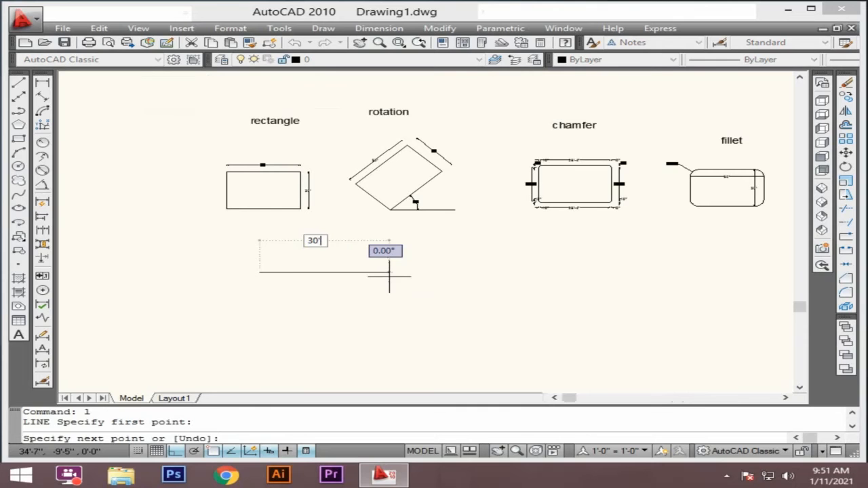
pyautogui.press('Return')
pyautogui.write('20')
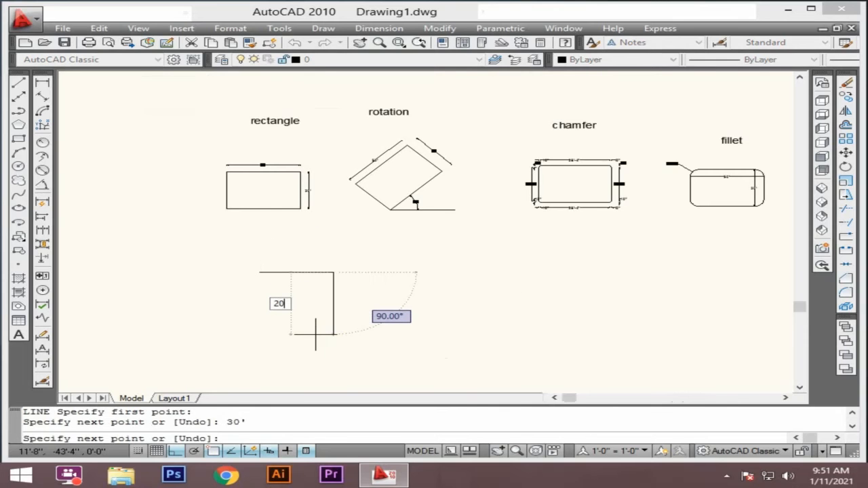
pyautogui.press('Return')
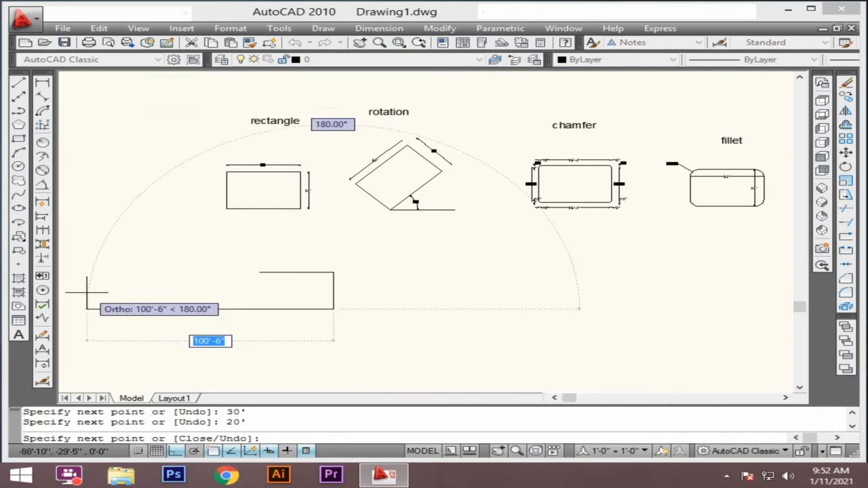
pyautogui.write('30')
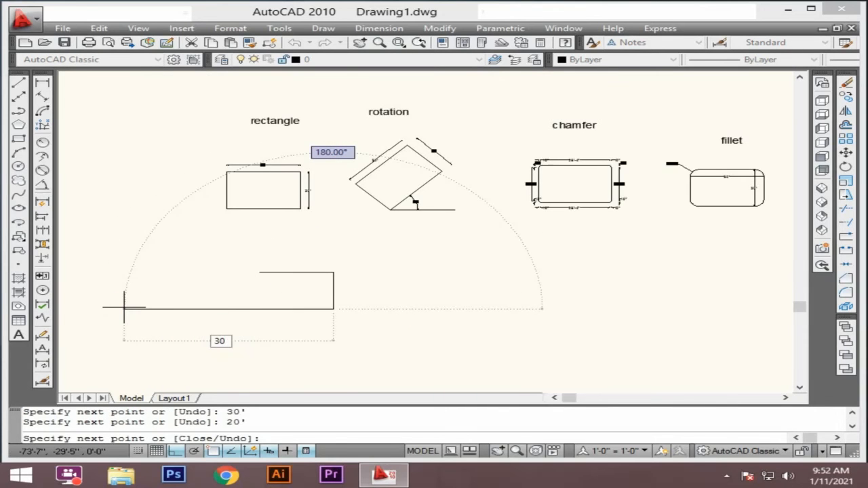
pyautogui.press('Return')
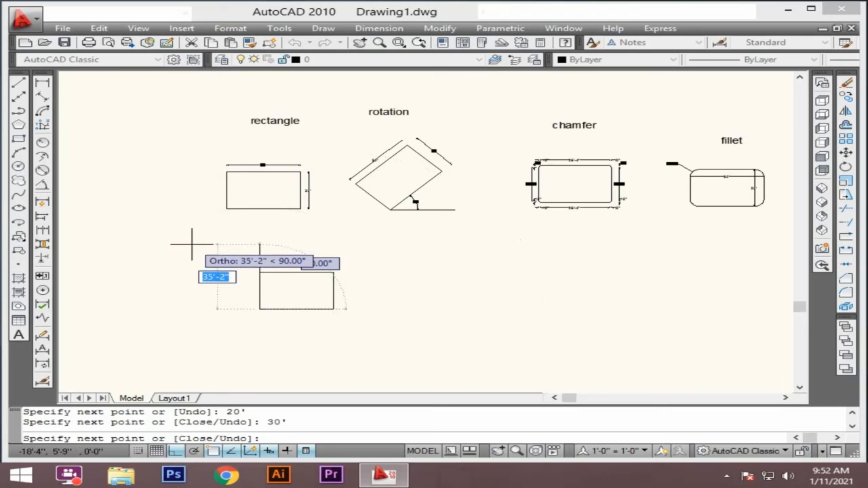
pyautogui.write('20')
pyautogui.press('Return')
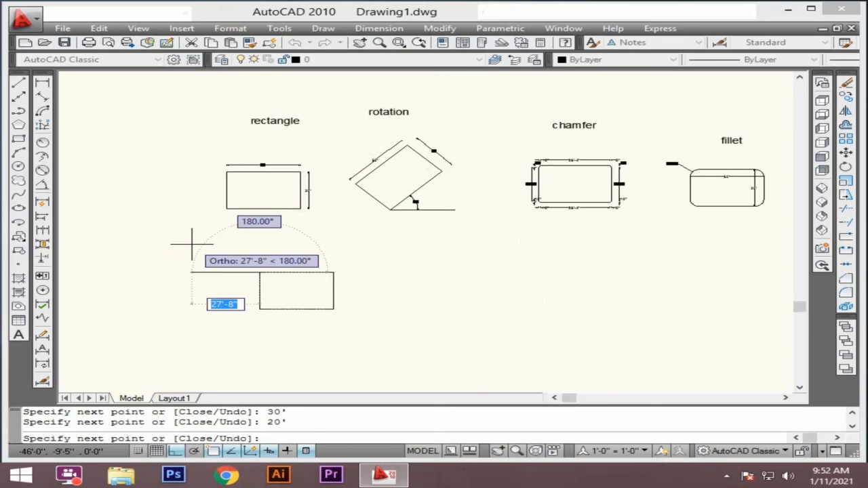
pyautogui.press('Escape')
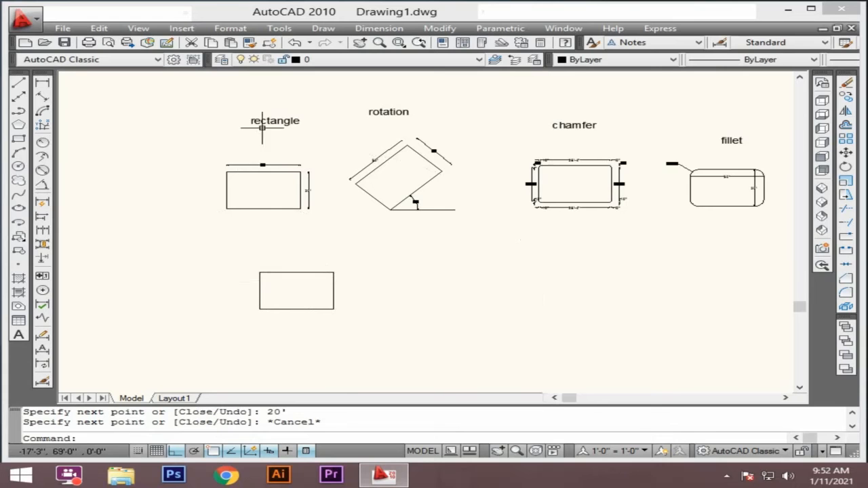
# Erase the four lines of the rectangle below the existing figures
pyautogui.click(392, 253)
pyautogui.click(228, 337)
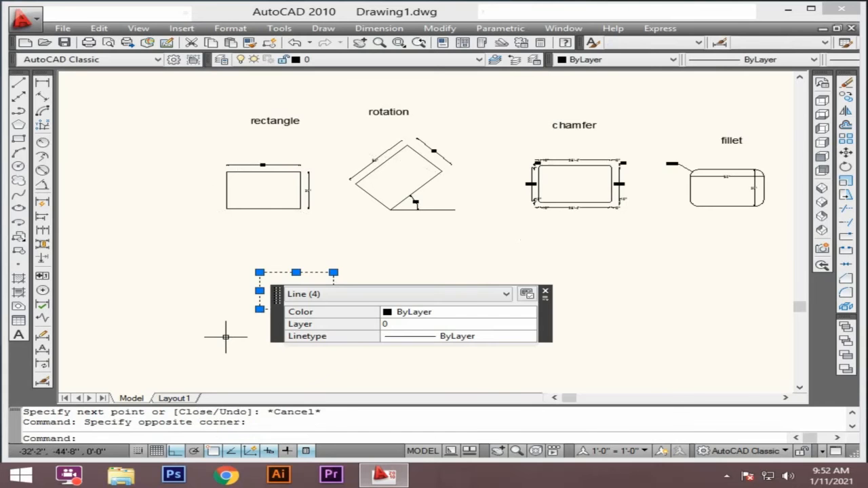
pyautogui.press('Delete')
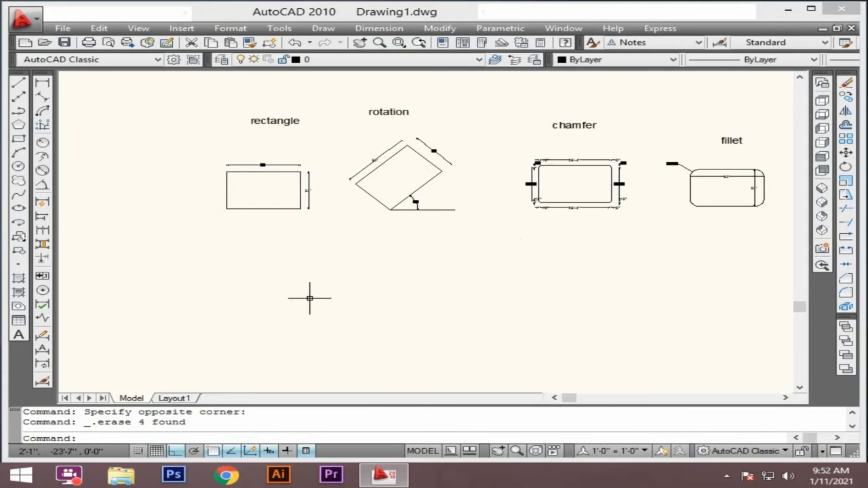
# Draw three freehand rectangles side by side below the existing figures with the Rectangle command
pyautogui.write('rec')
pyautogui.press('Return')
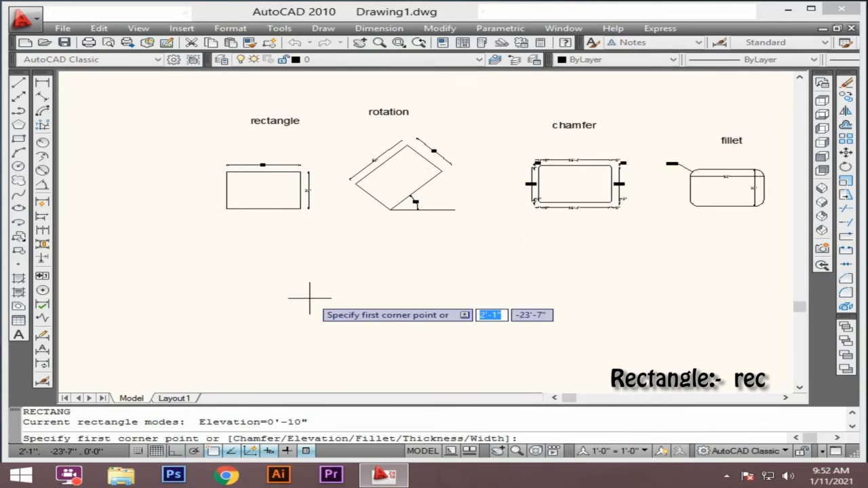
pyautogui.click(248, 258)
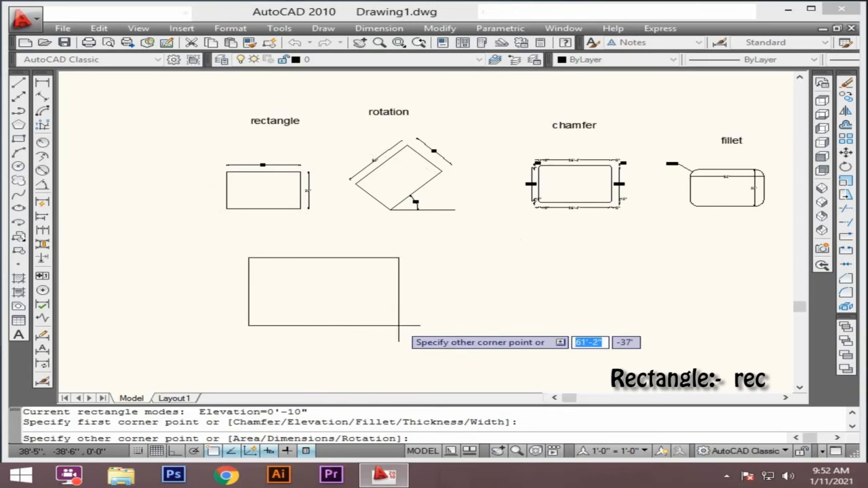
pyautogui.click(342, 321)
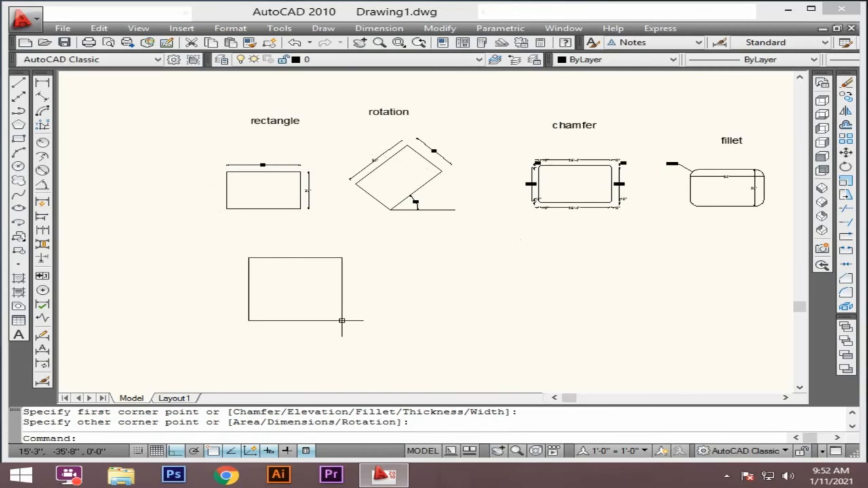
pyautogui.press('Return')
pyautogui.click(409, 264)
pyautogui.click(530, 340)
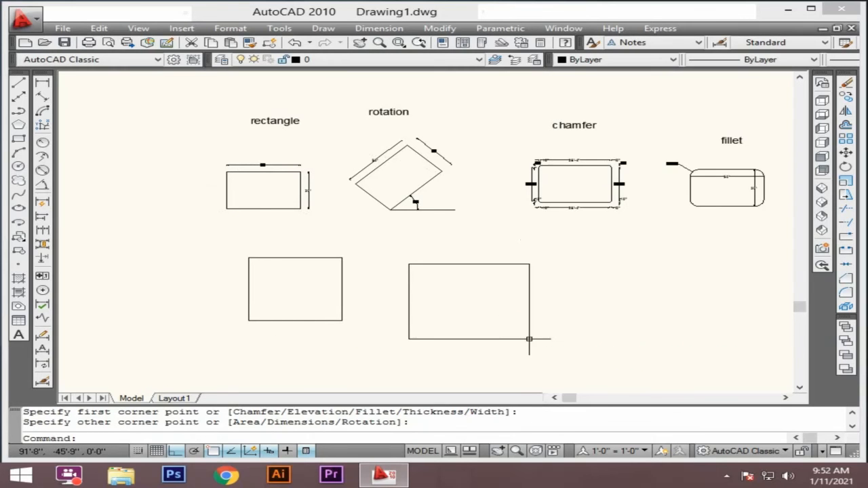
pyautogui.press('Return')
pyautogui.click(574, 265)
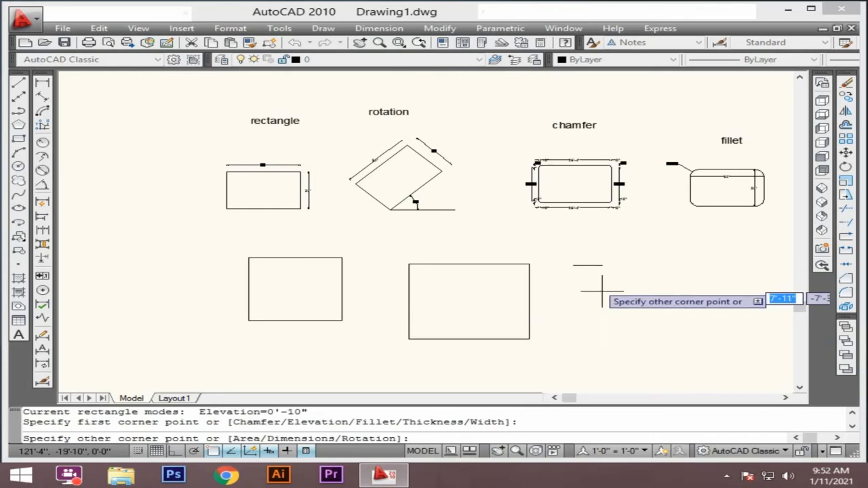
pyautogui.click(646, 336)
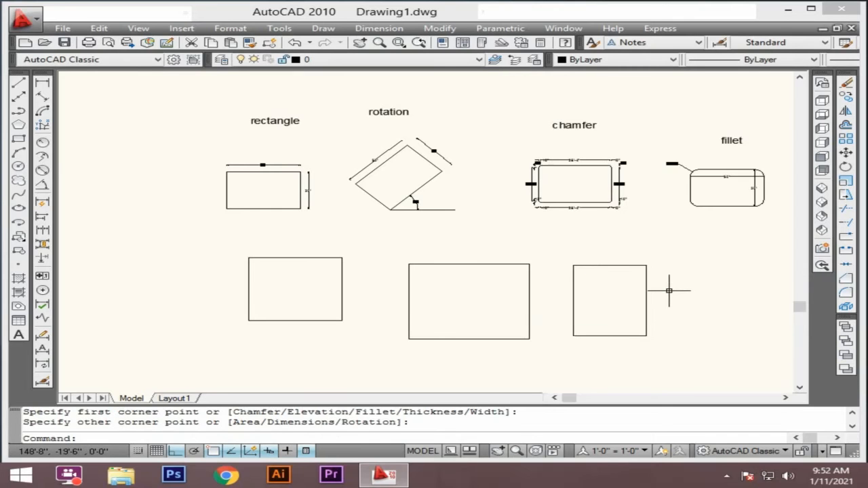
# Erase the three freehand rectangles below the existing figures
pyautogui.click(676, 290)
pyautogui.click(182, 347)
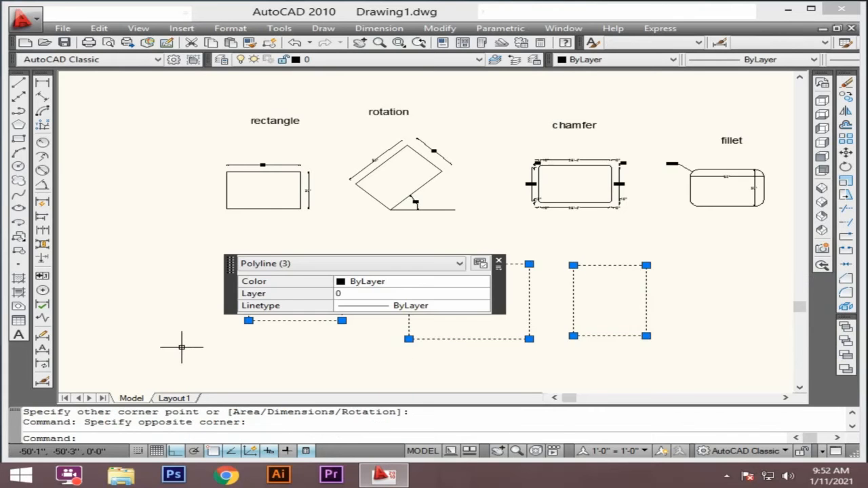
pyautogui.press('Delete')
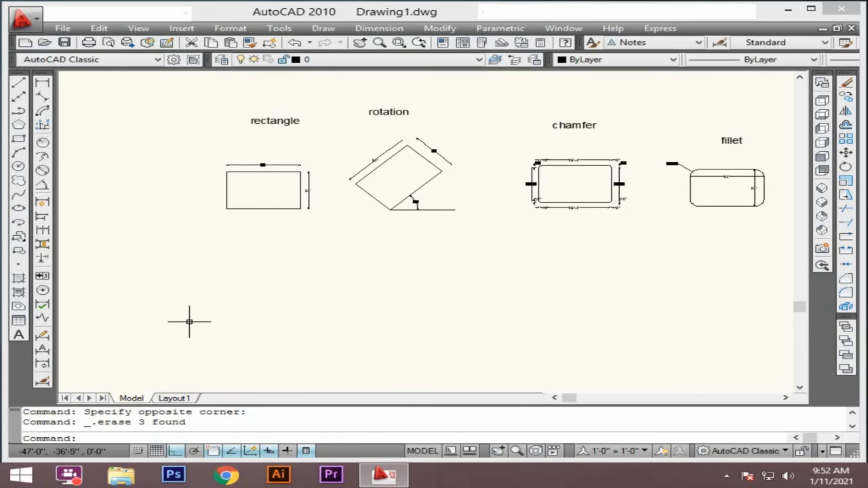
pyautogui.press('Escape')
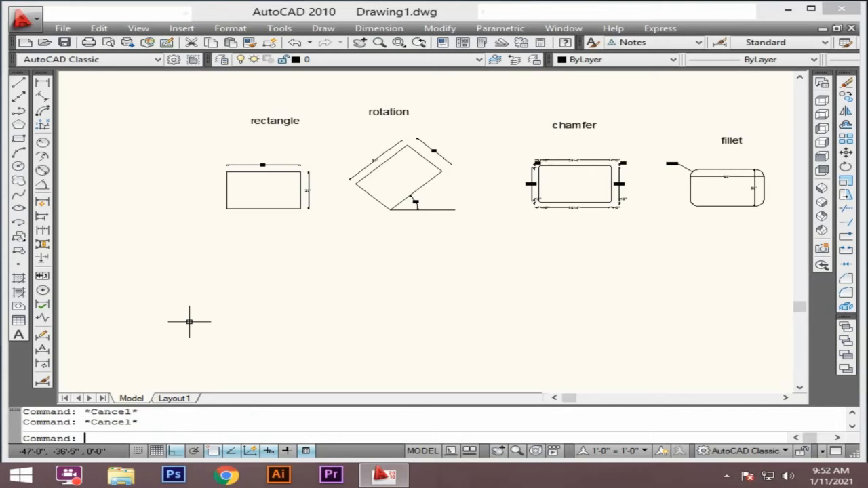
# Draw a rectangle below the existing figures using the Dimensions option, with length 30' and width 20'
pyautogui.write('r')
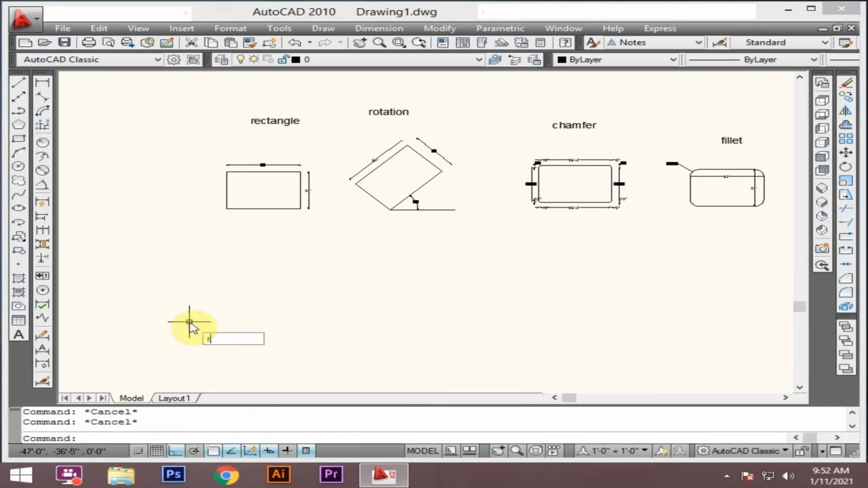
pyautogui.write('ec')
pyautogui.press('Return')
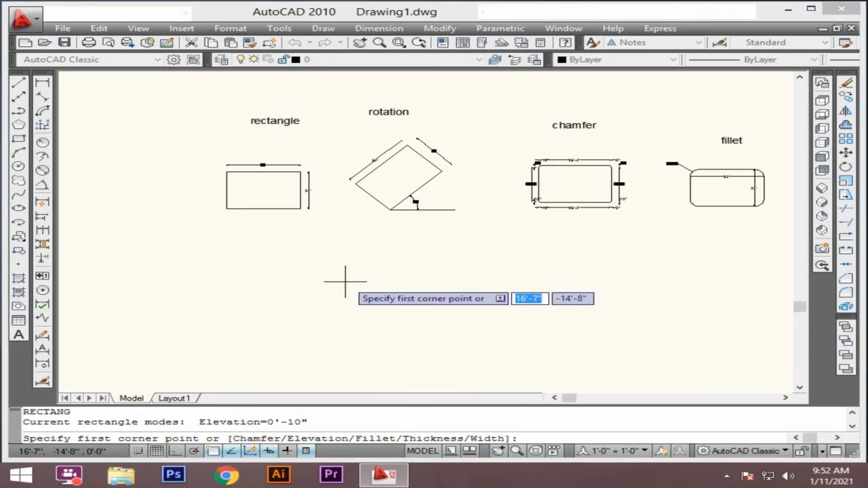
pyautogui.click(259, 260)
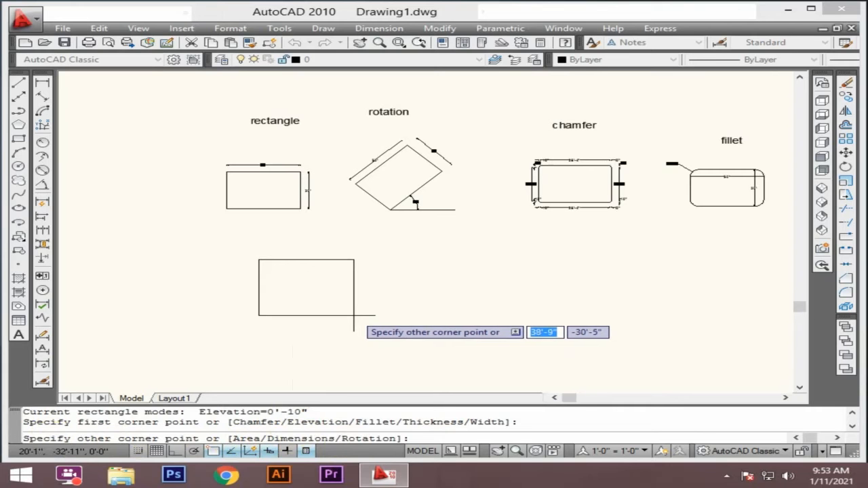
pyautogui.write('d')
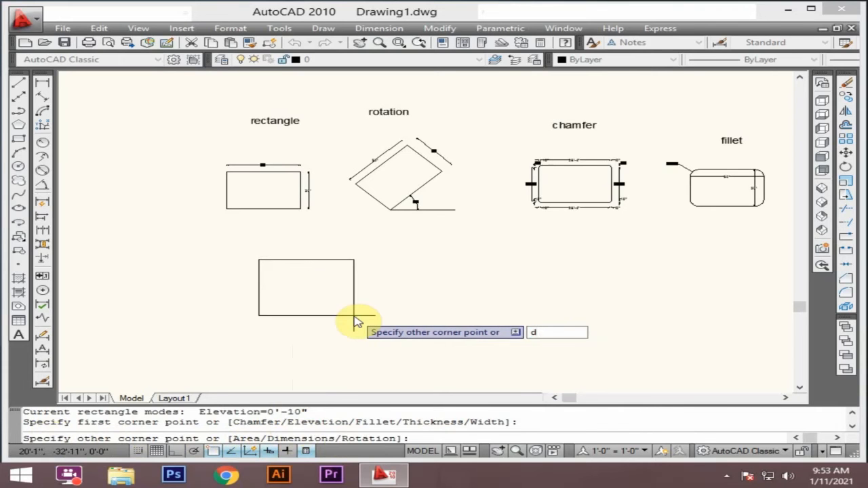
pyautogui.press('Return')
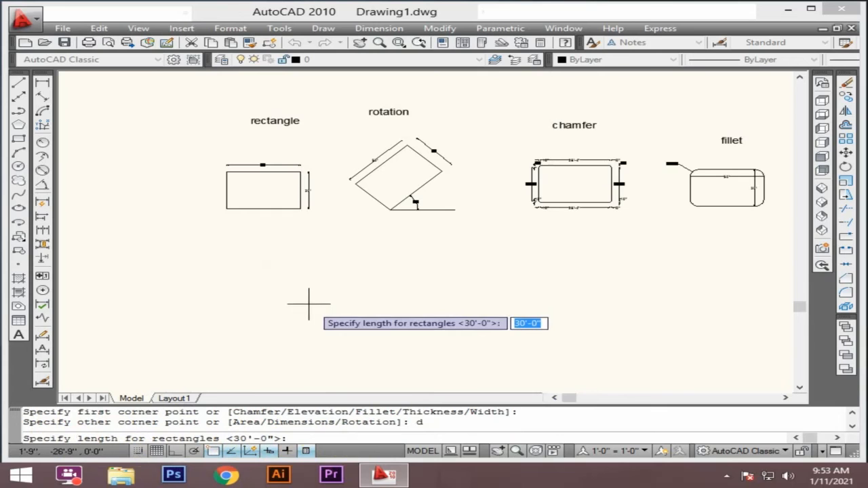
pyautogui.write('30')
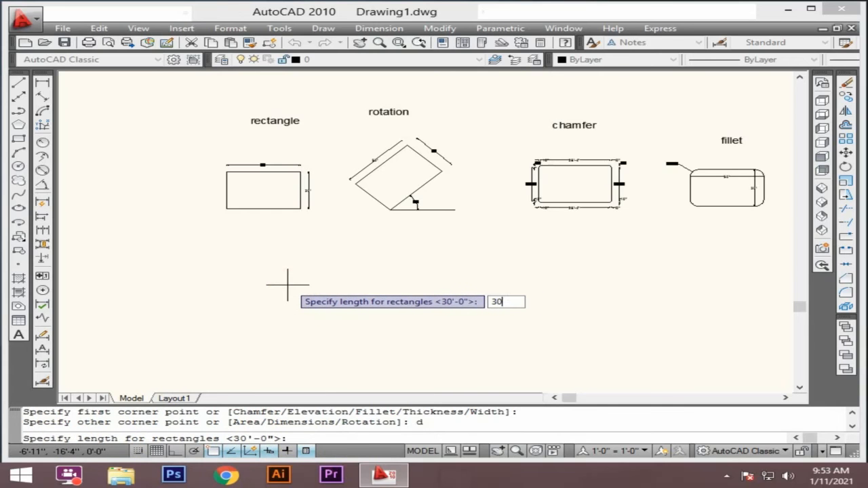
pyautogui.press('Return')
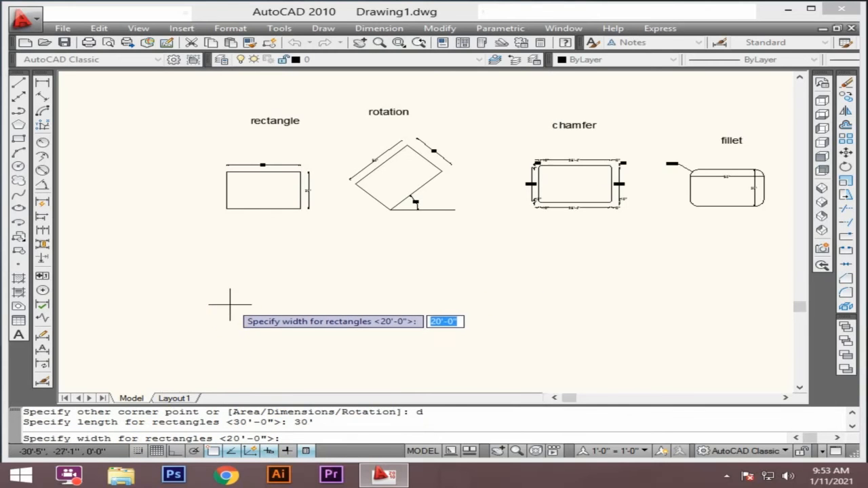
pyautogui.write("20'")
pyautogui.press('Return')
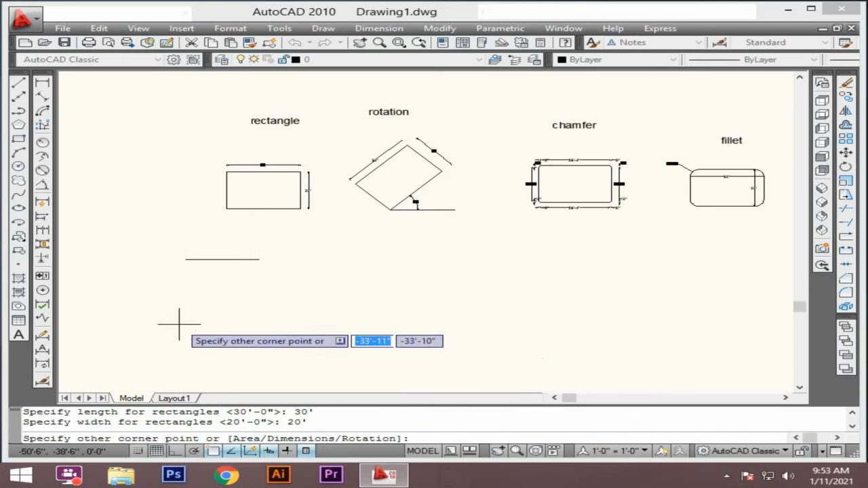
pyautogui.click(311, 327)
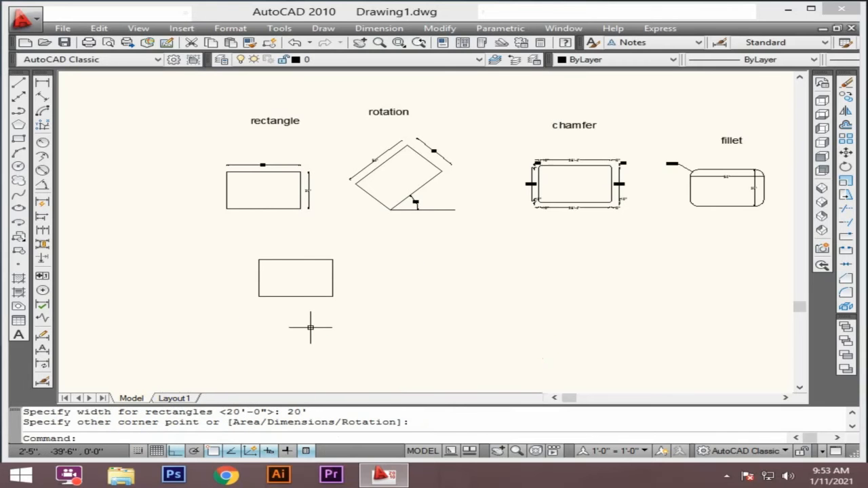
# Add a quick dimension for the new rectangle's length, placed just above its upper edge
pyautogui.scroll(2, 331, 257)
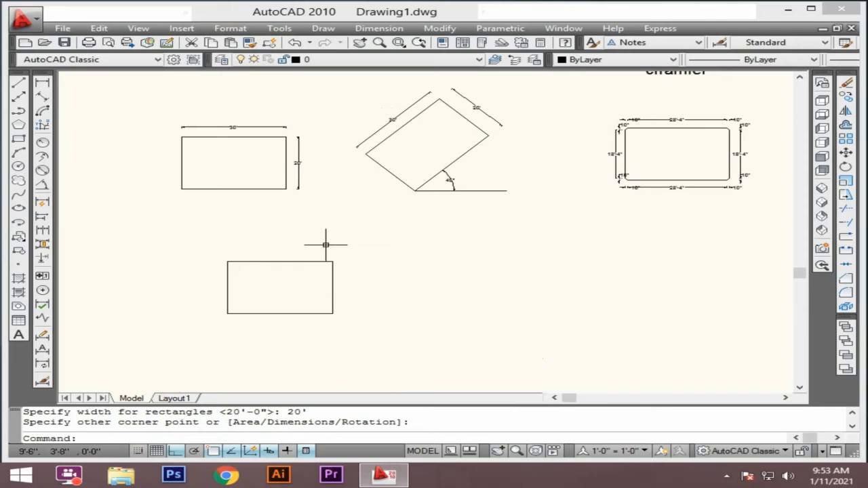
pyautogui.click(49, 207)
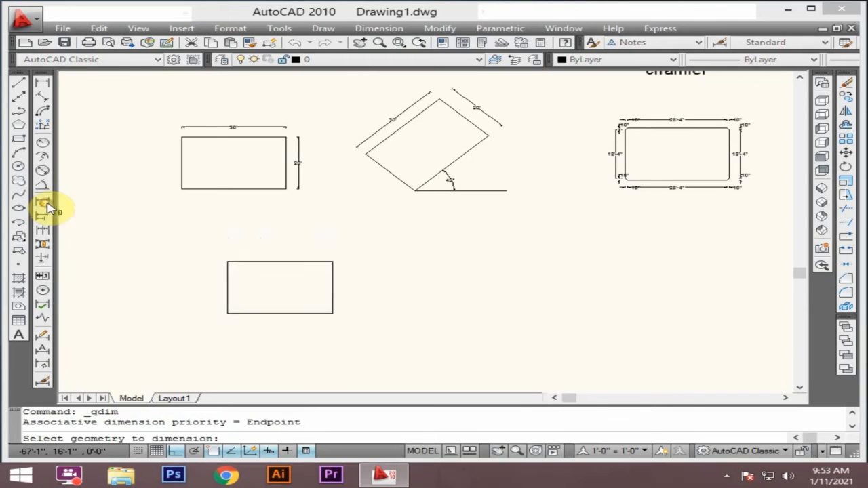
pyautogui.scroll(1, 284, 261)
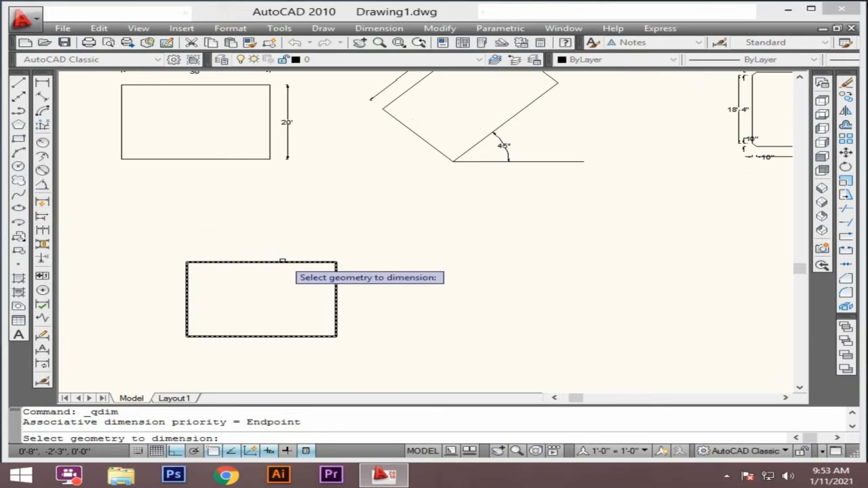
pyautogui.click(282, 262)
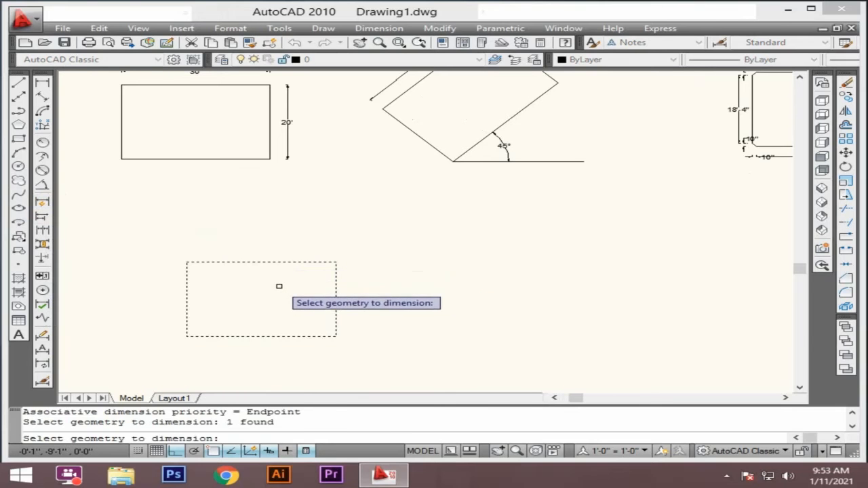
pyautogui.press('Return')
pyautogui.click(275, 242)
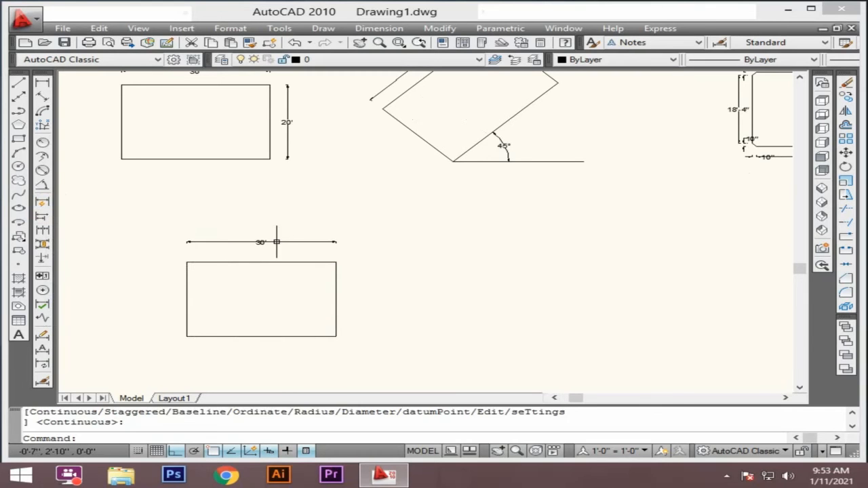
# Add a quick dimension for the lower rectangle's width, placed just outside its right edge
pyautogui.press('Return')
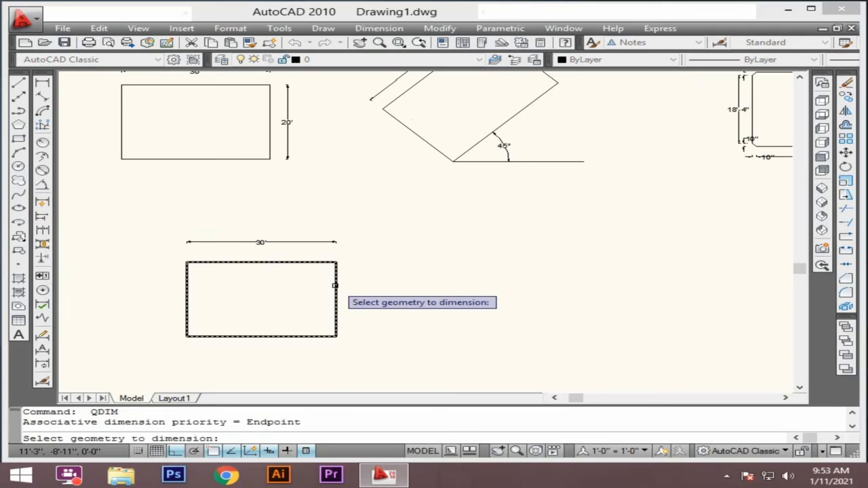
pyautogui.click(334, 286)
pyautogui.press('Return')
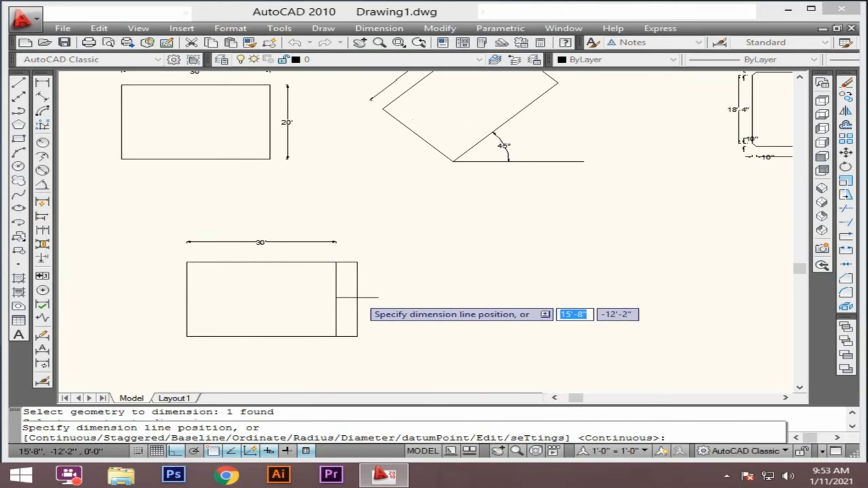
pyautogui.click(357, 298)
pyautogui.scroll(5, 355, 300)
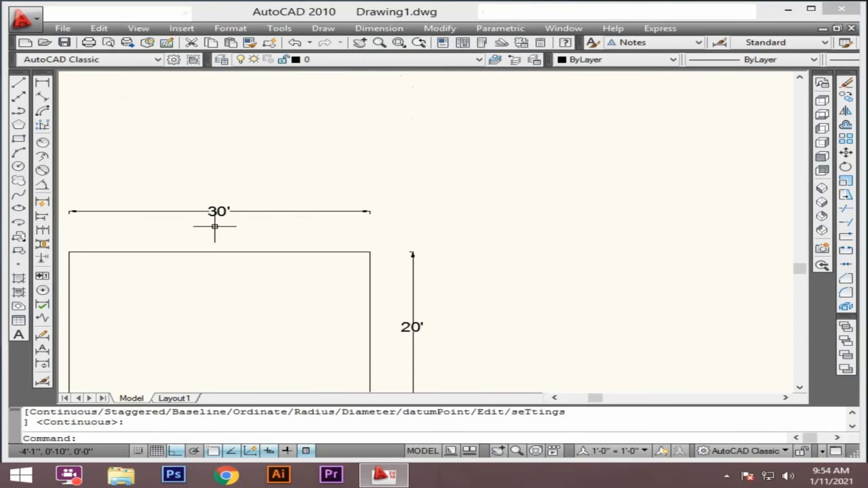
# Draw a freehand rectangle beside the dimensioned one with the Rotation option, picking a rotation angle of about 50.88 degrees
pyautogui.scroll(-4, 421, 316)
pyautogui.scroll(-2, 225, 210)
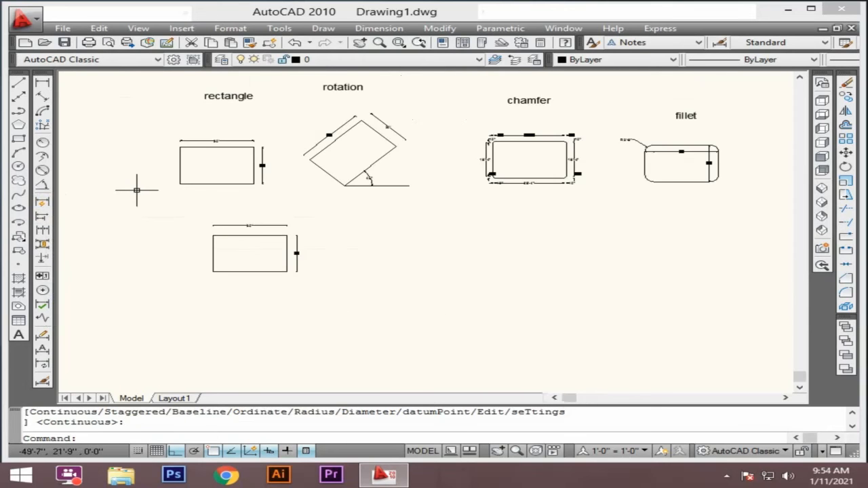
pyautogui.scroll(-2, 132, 173)
pyautogui.scroll(3, 140, 180)
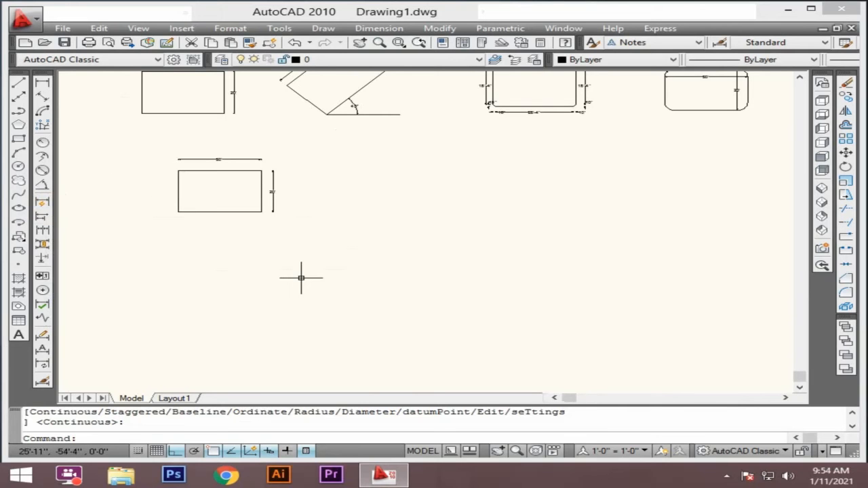
pyautogui.write('rec')
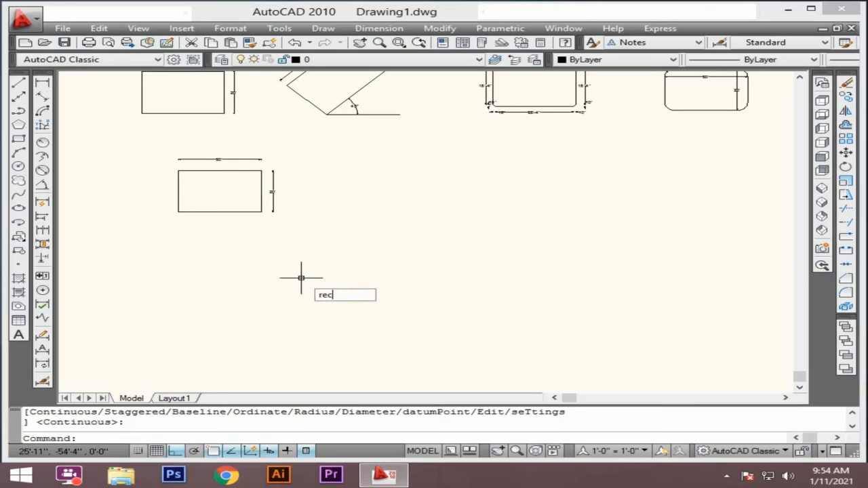
pyautogui.press('Return')
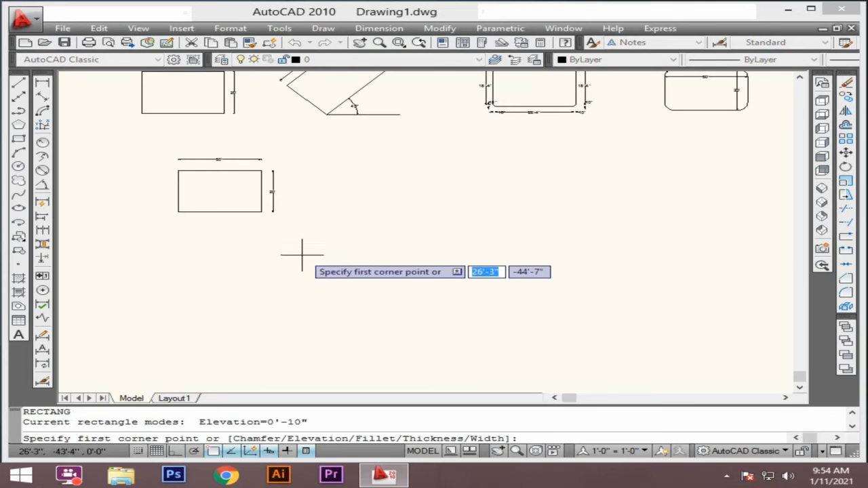
pyautogui.click(312, 231)
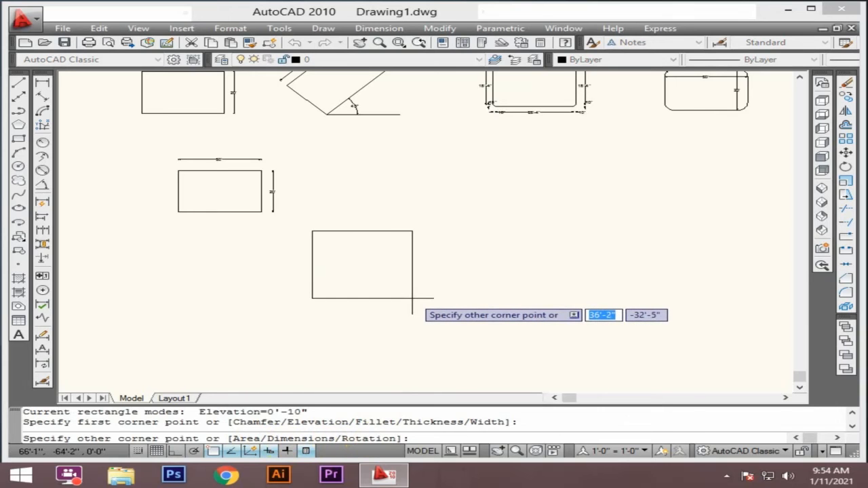
pyautogui.write('r')
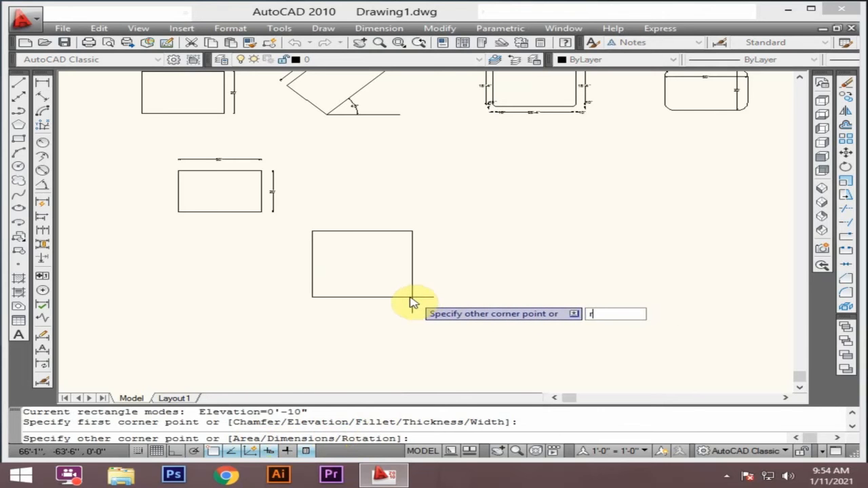
pyautogui.press('Return')
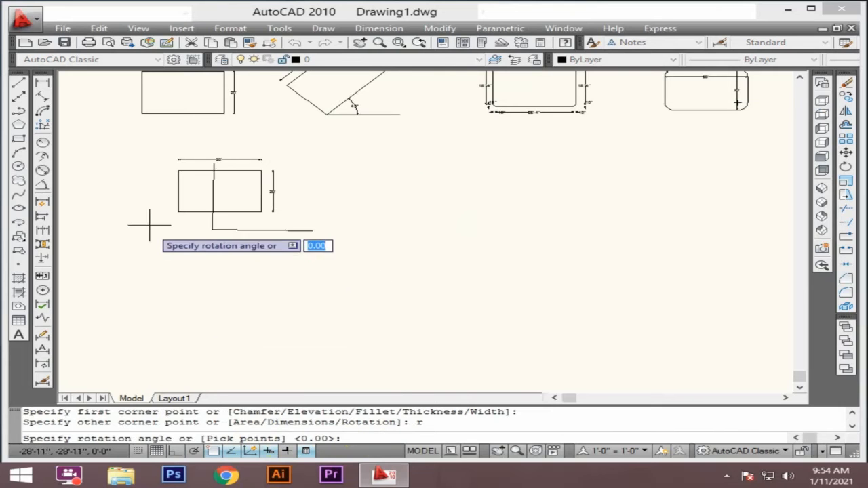
pyautogui.click(378, 170)
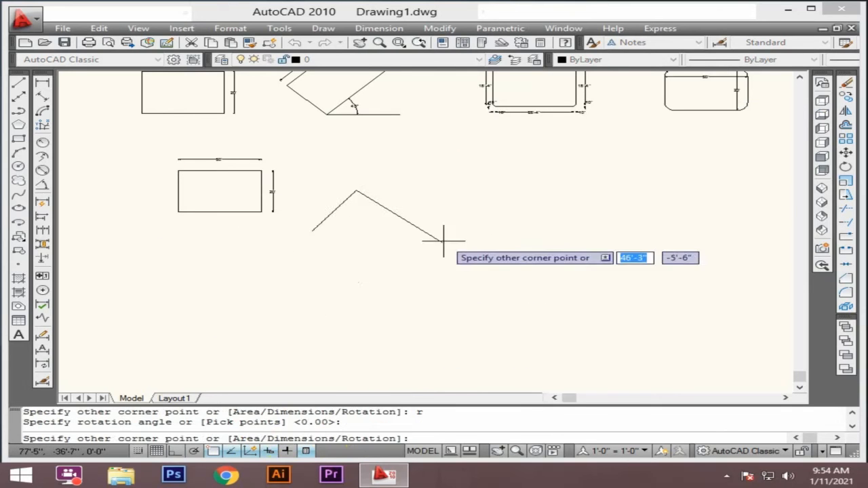
pyautogui.click(489, 217)
# Erase the freehand rotated rectangle
pyautogui.click(487, 165)
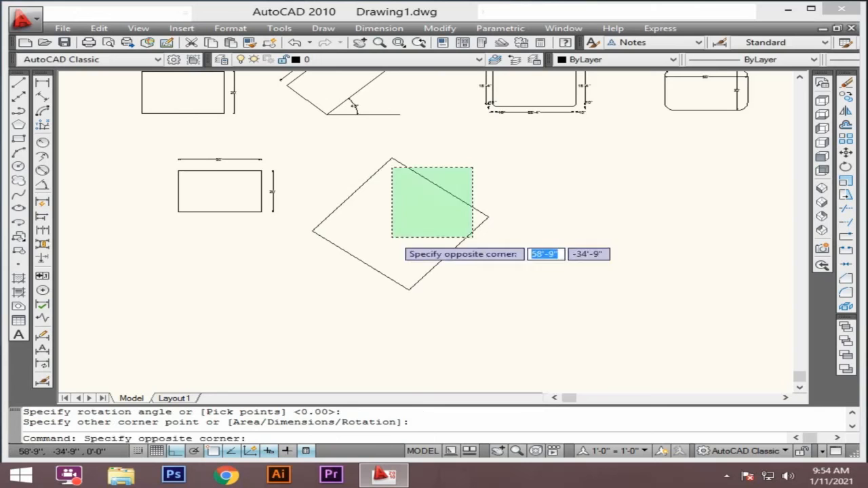
pyautogui.click(401, 235)
pyautogui.press('Delete')
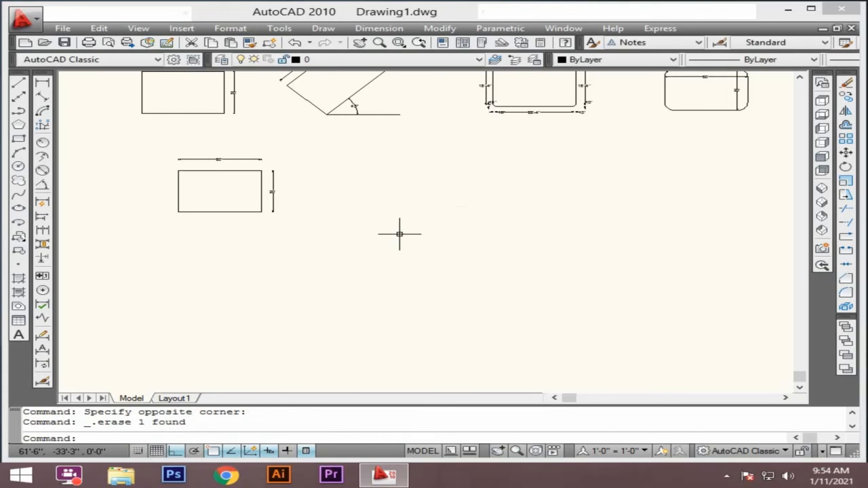
# Draw a rectangle below and right of the dimensioned one, with rotation 45 degrees, length 30' and width 20'
pyautogui.write('rec')
pyautogui.press('Return')
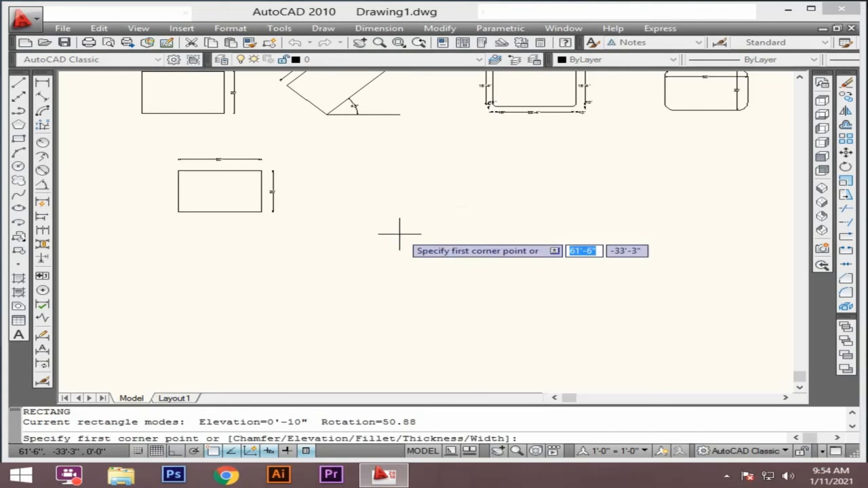
pyautogui.click(321, 280)
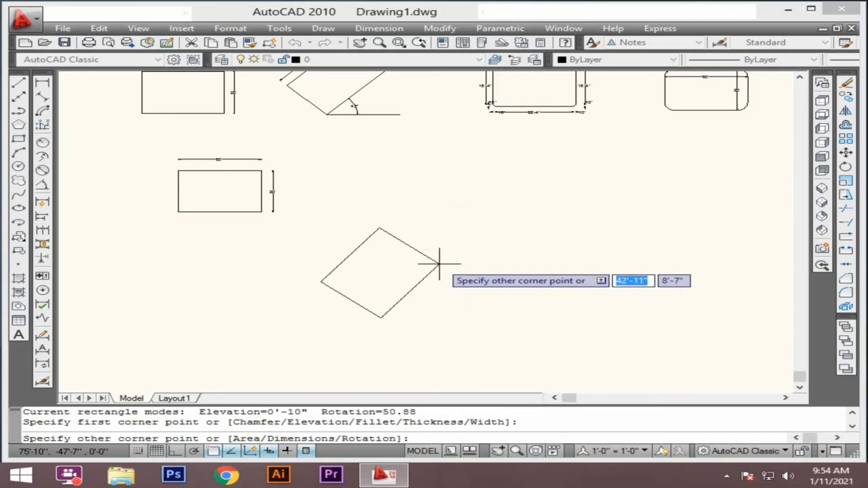
pyautogui.write('r')
pyautogui.press('Return')
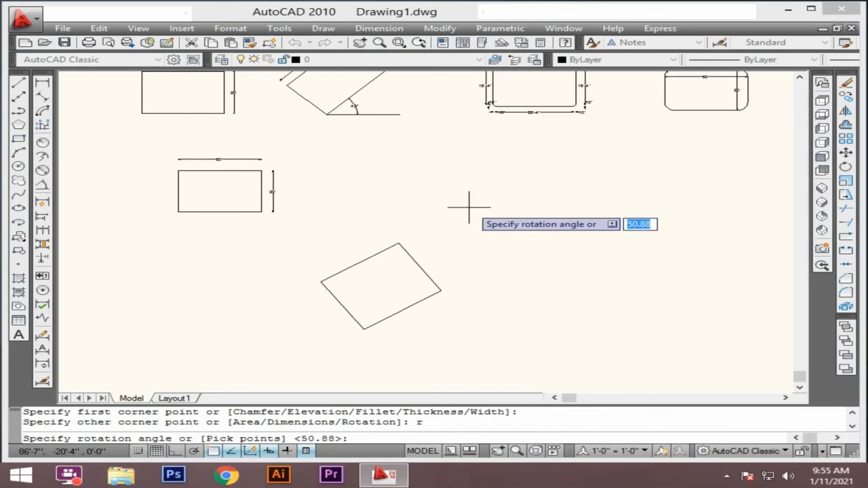
pyautogui.write('45')
pyautogui.press('Return')
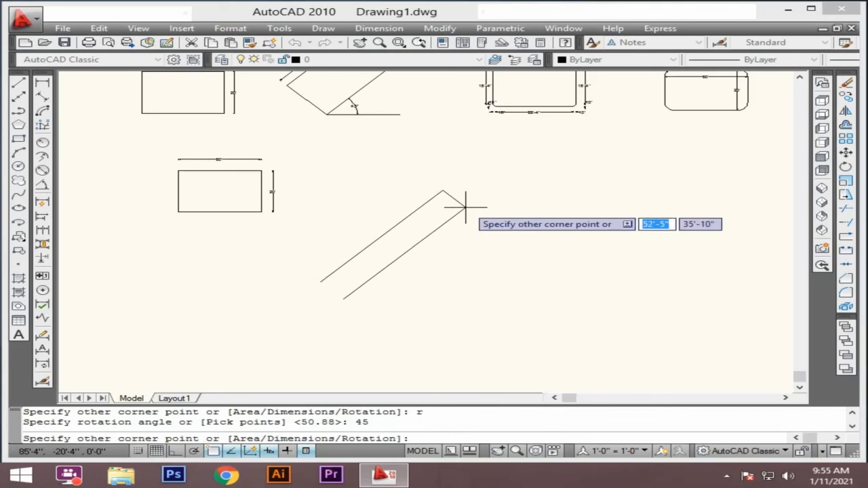
pyautogui.scroll(1, 284, 314)
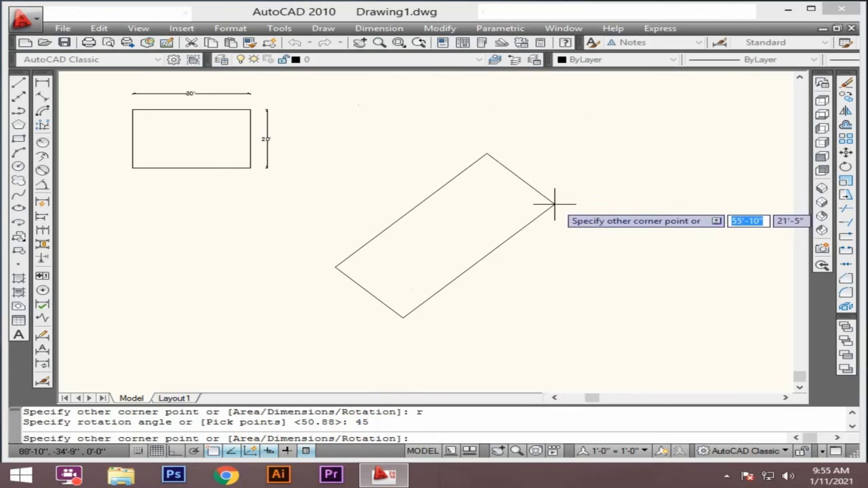
pyautogui.write('d')
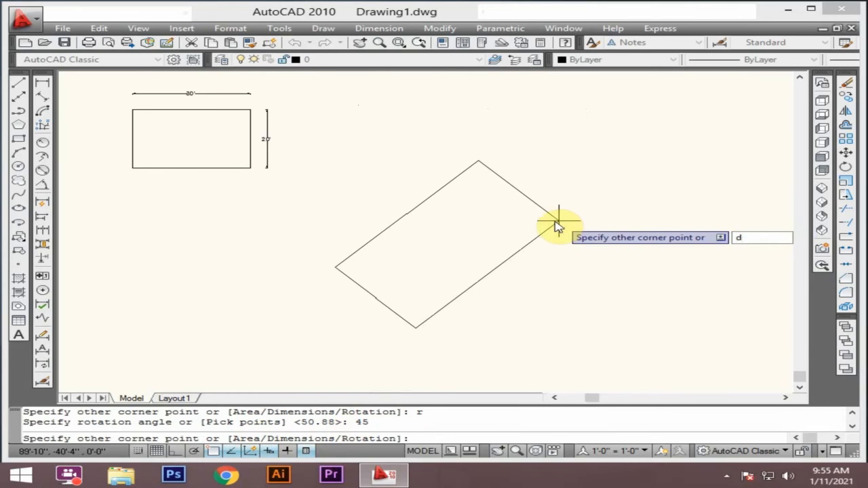
pyautogui.press('Return')
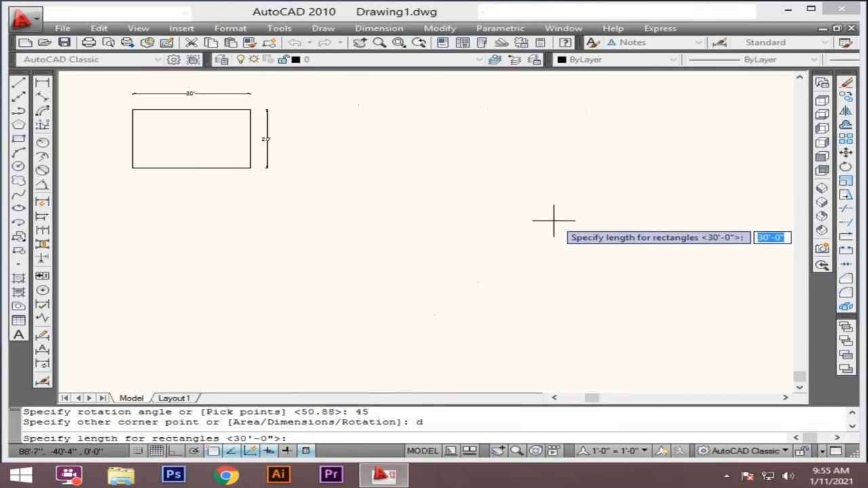
pyautogui.press('Return')
pyautogui.press('Return')
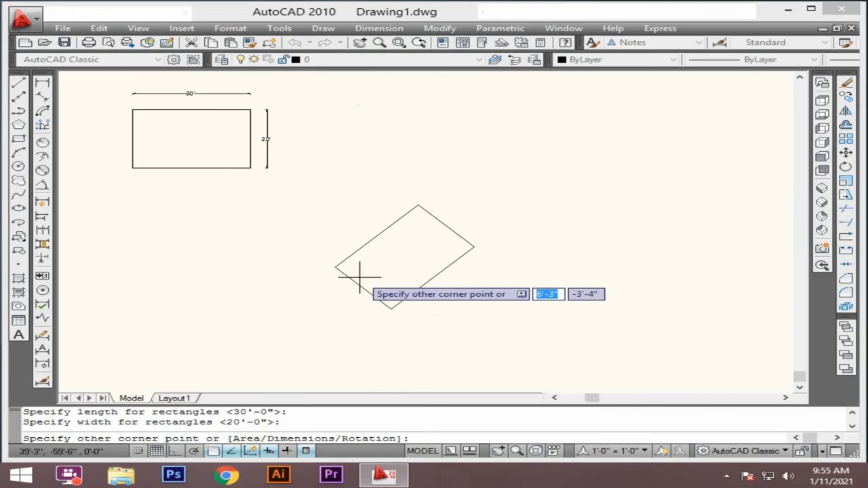
pyautogui.click(426, 238)
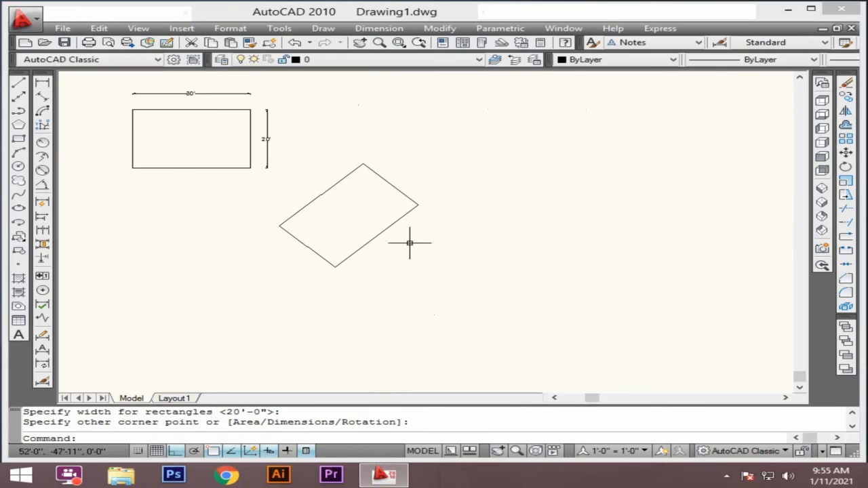
# Draw a horizontal line about 47' long to the right from the rotated rectangle's lowest corner
pyautogui.click(20, 84)
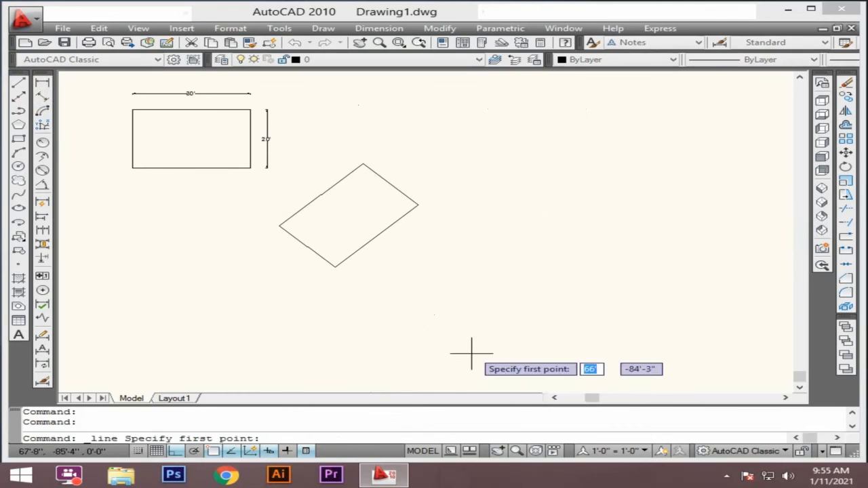
pyautogui.click(335, 267)
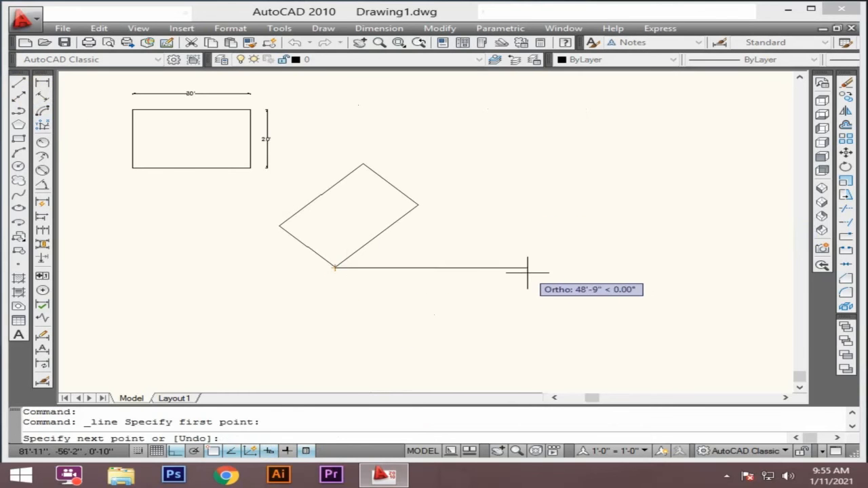
pyautogui.click(521, 271)
pyautogui.press('Escape')
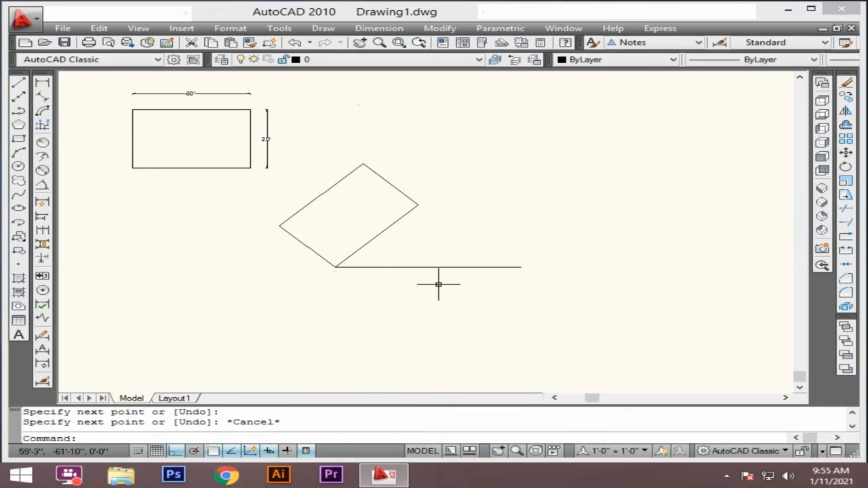
# Add aligned dimensions outside the rotated rectangle's upper-left long edge and upper-right short edge
pyautogui.click(43, 97)
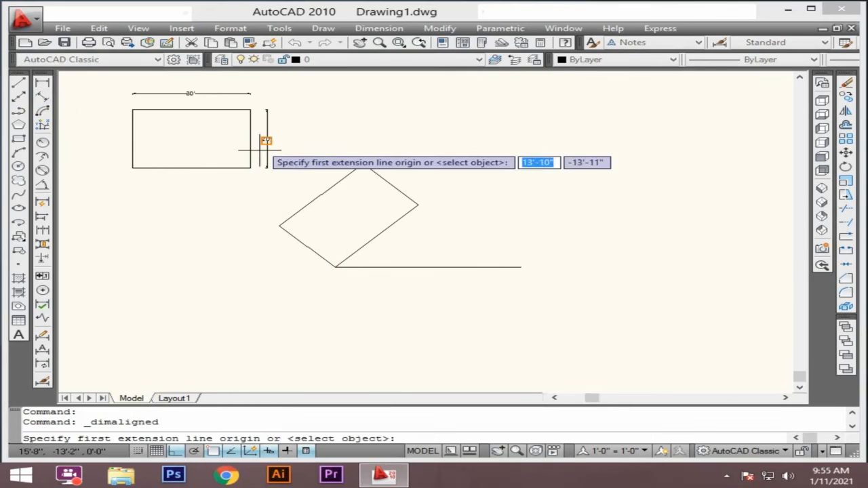
pyautogui.click(280, 225)
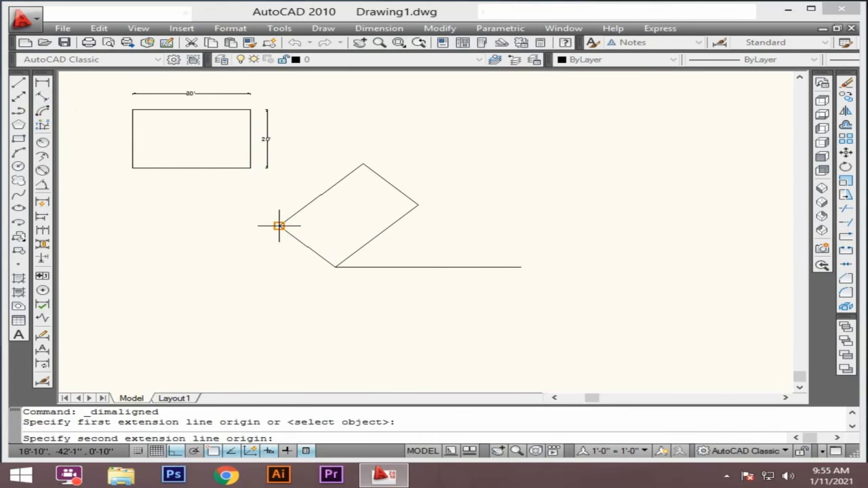
pyautogui.click(363, 163)
pyautogui.scroll(3, 316, 167)
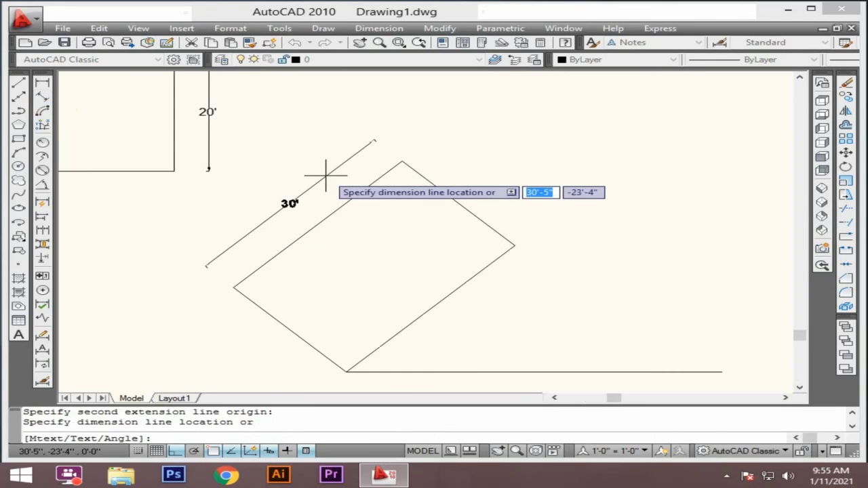
pyautogui.click(331, 175)
pyautogui.press('Return')
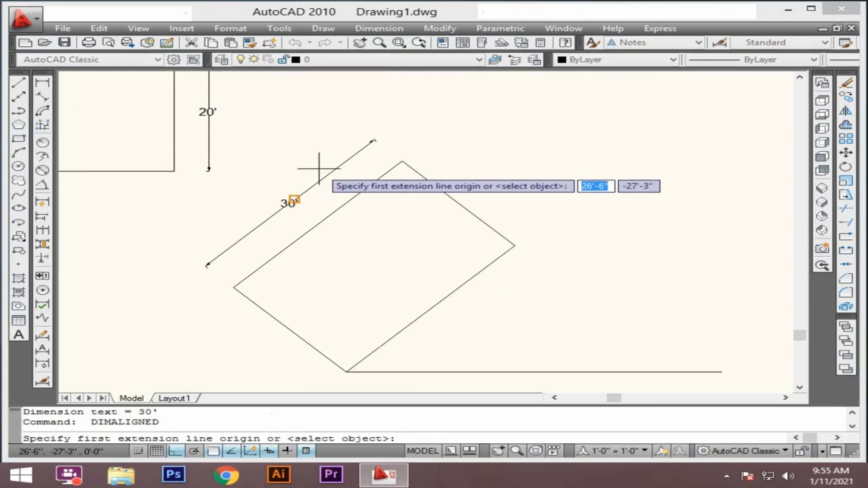
pyautogui.click(403, 161)
pyautogui.click(515, 245)
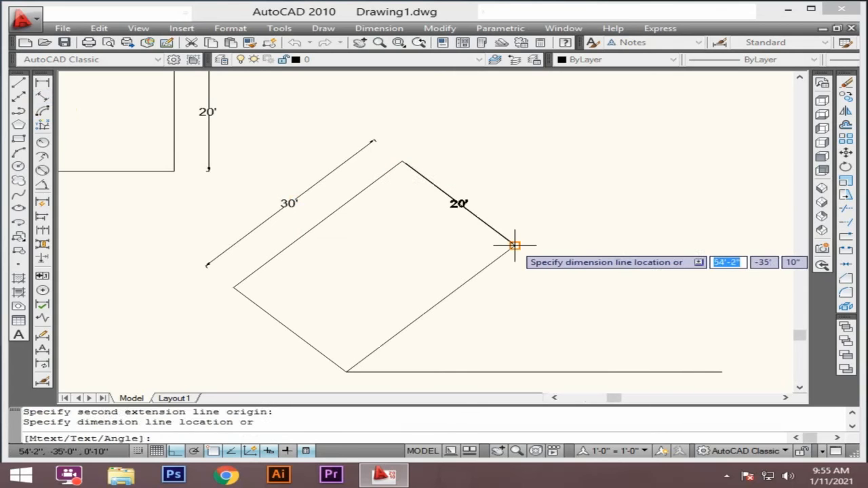
pyautogui.click(544, 207)
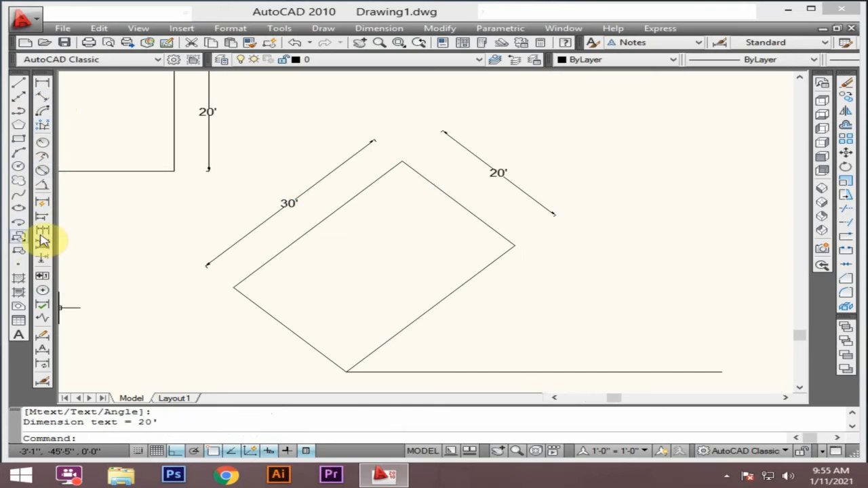
# Add an angular dimension between the rotated rectangle's lower-right edge and the horizontal line
pyautogui.click(45, 188)
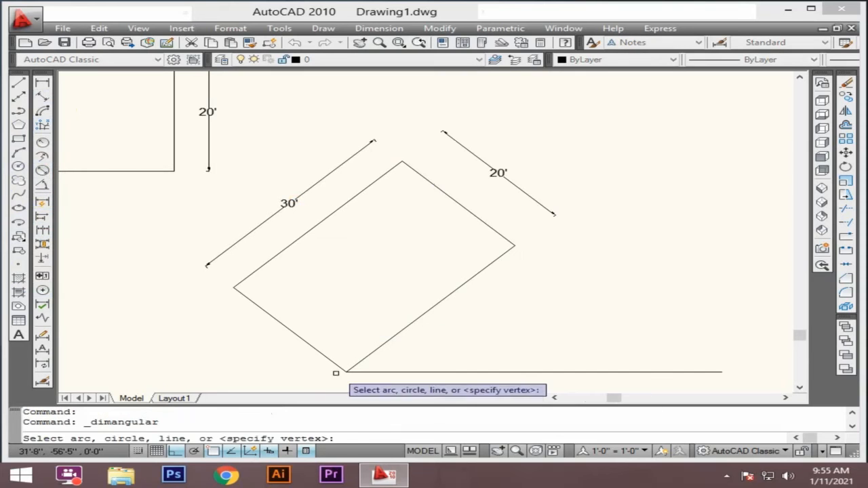
pyautogui.click(374, 350)
pyautogui.click(389, 370)
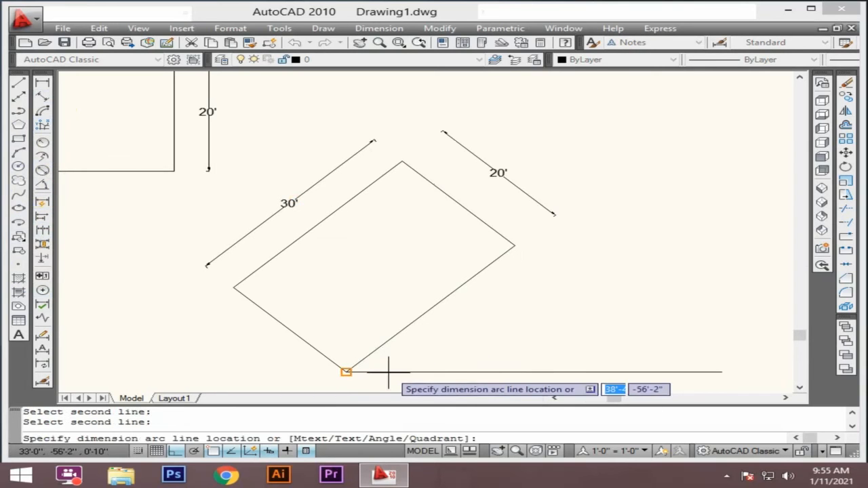
pyautogui.click(453, 335)
pyautogui.scroll(-4, 314, 255)
pyautogui.scroll(2, 385, 310)
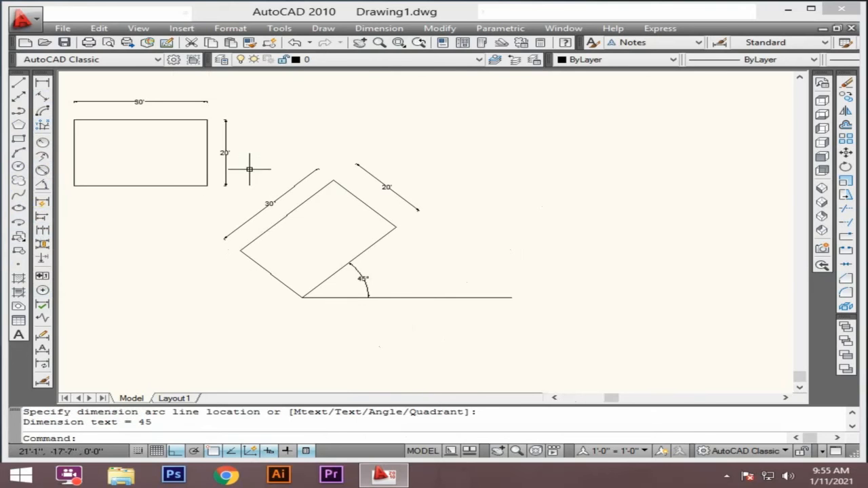
pyautogui.scroll(-2, 191, 155)
pyautogui.scroll(-2, 369, 295)
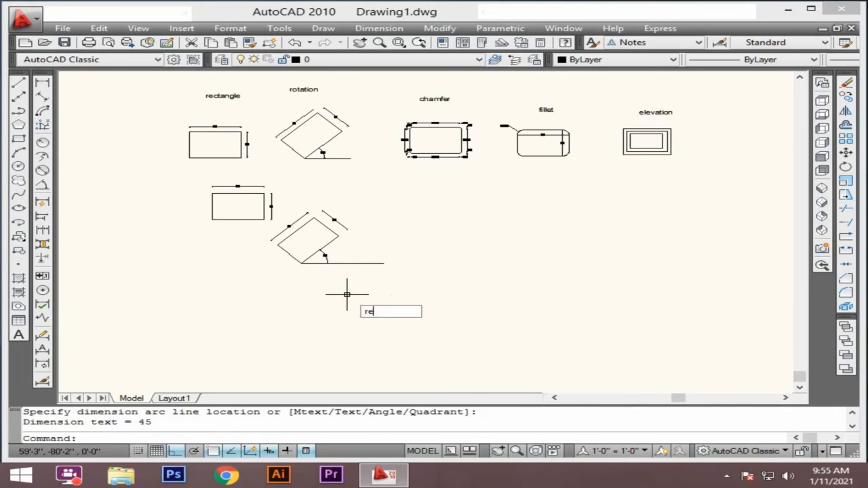
# Draw a trial rectangle to the right of the rotated one with the rotation angle reset to 0
pyautogui.write('c')
pyautogui.press('Return')
pyautogui.click(446, 238)
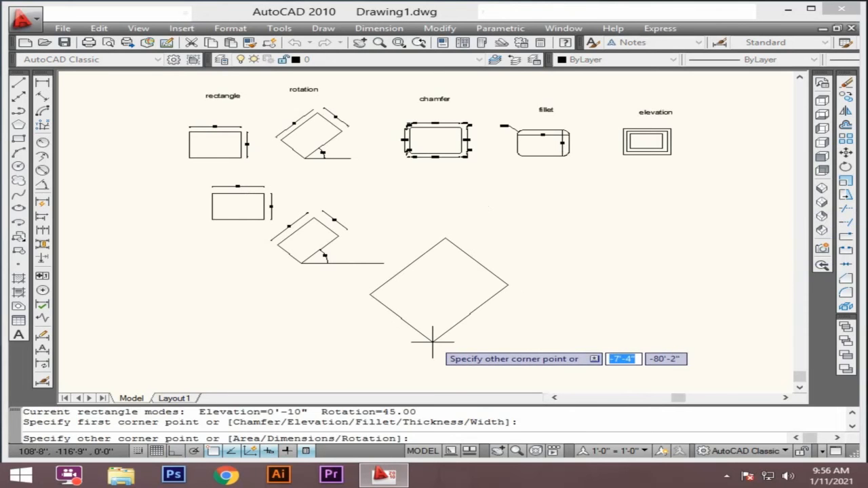
pyautogui.write('r')
pyautogui.press('Return')
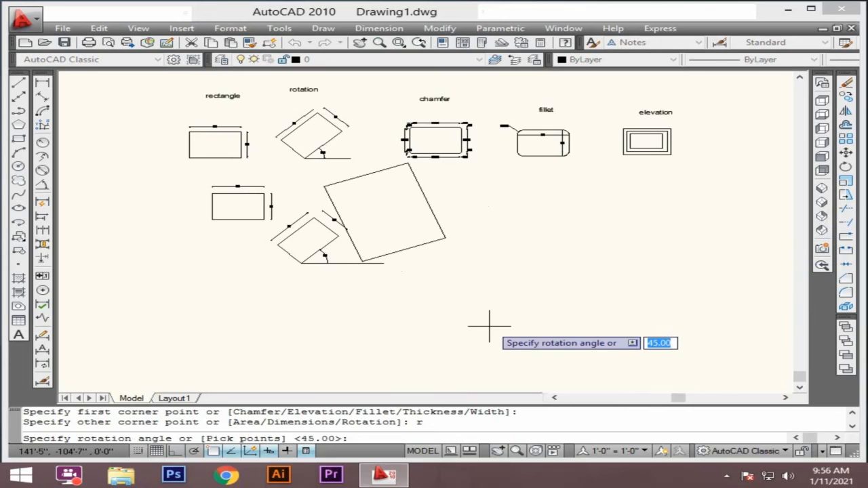
pyautogui.press('Return')
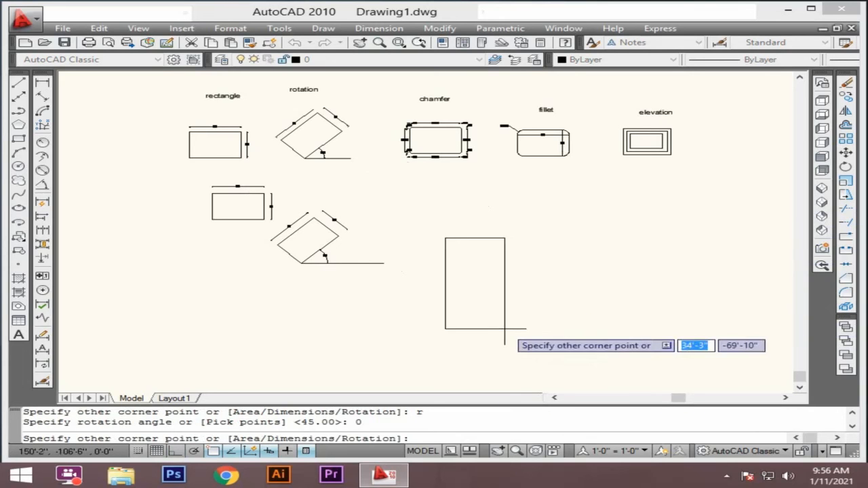
pyautogui.click(617, 314)
# Draw a second trial rectangle overlapping the first one's lower-right corner, and erase both trial rectangles
pyautogui.press('Return')
pyautogui.click(567, 281)
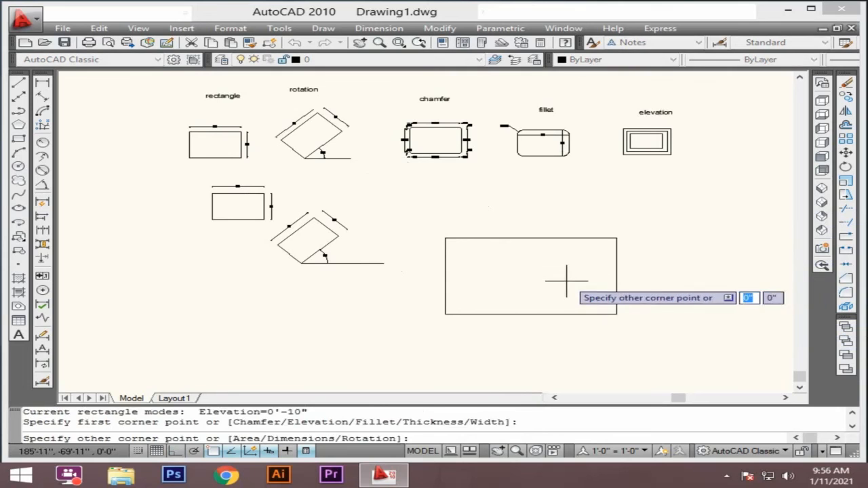
pyautogui.click(688, 337)
pyautogui.click(727, 235)
pyautogui.click(464, 350)
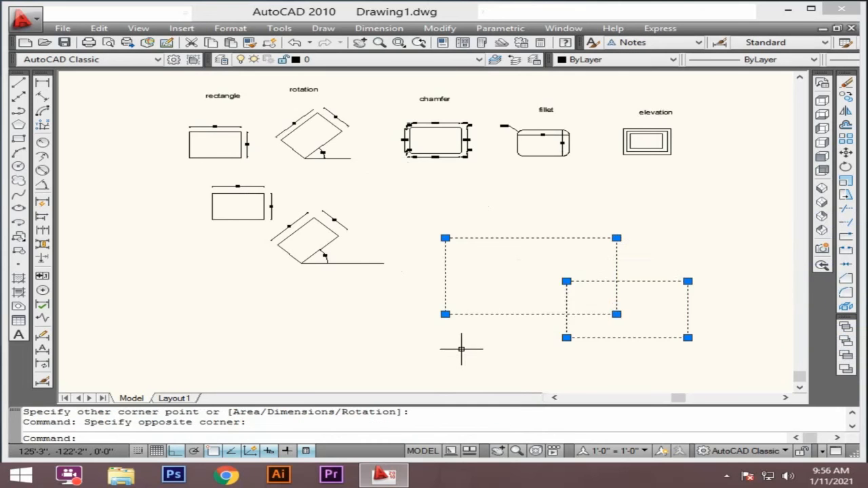
pyautogui.press('Delete')
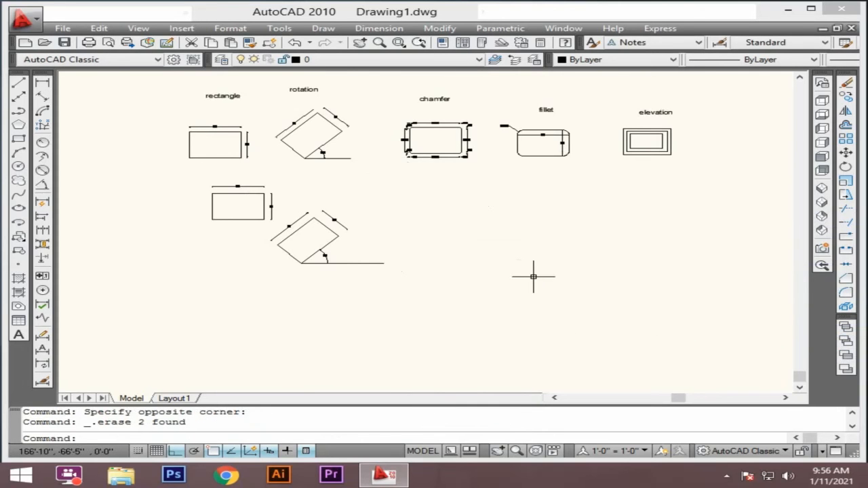
# Examine the corner cuts and dimensions of the chamfer sample rectangle
pyautogui.scroll(2, 515, 261)
pyautogui.scroll(-4, 475, 258)
pyautogui.scroll(3, 514, 248)
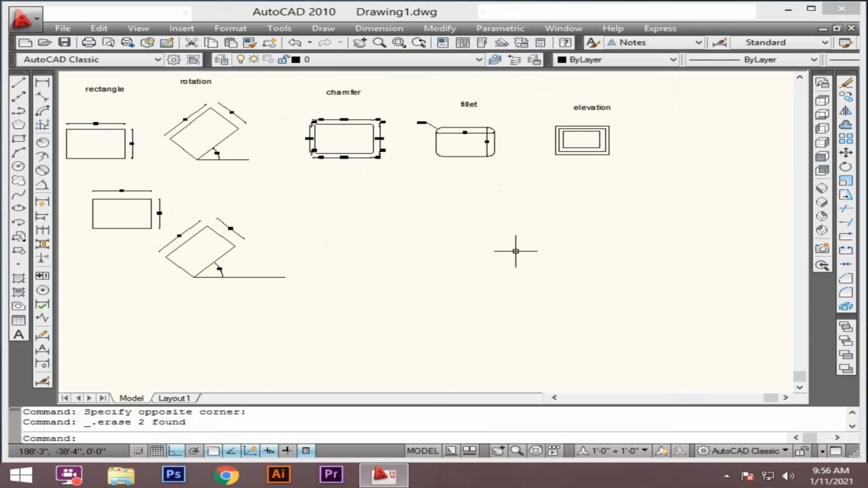
pyautogui.scroll(2, 342, 84)
pyautogui.scroll(4, 331, 158)
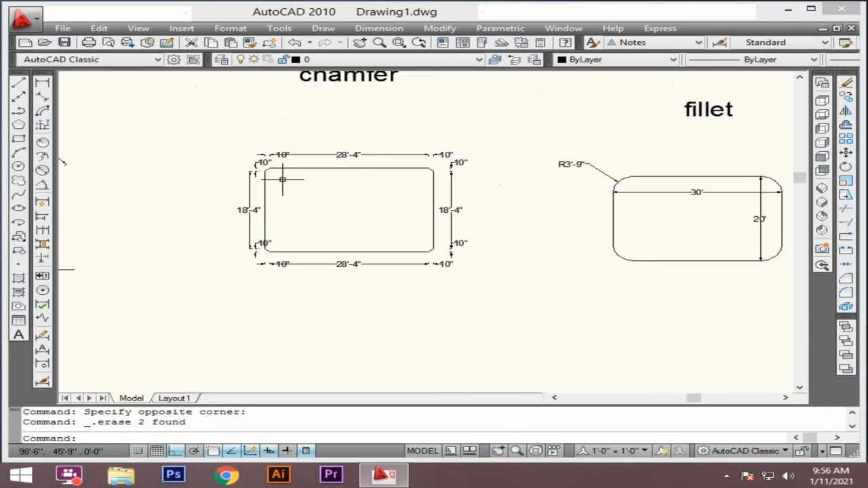
pyautogui.scroll(3, 275, 162)
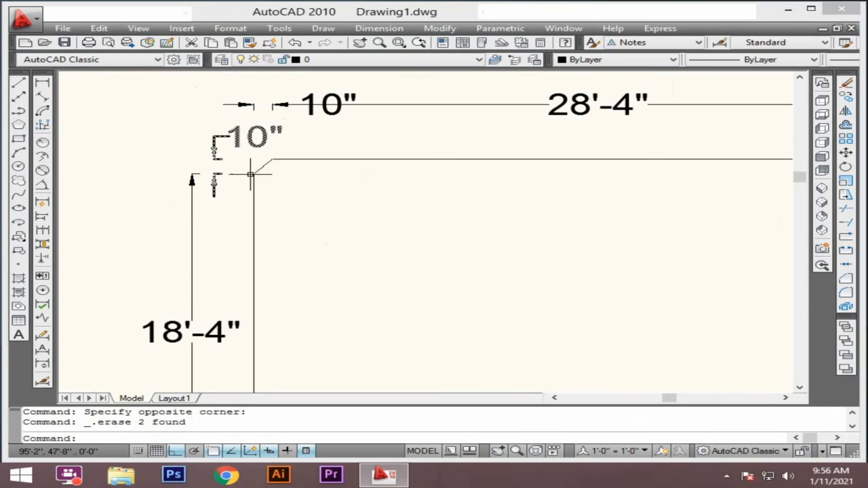
pyautogui.scroll(-7, 250, 175)
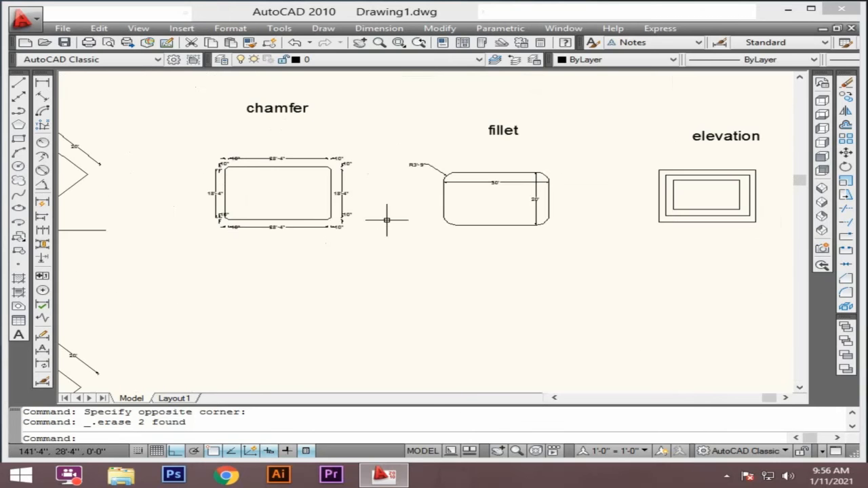
pyautogui.scroll(3, 274, 154)
pyautogui.scroll(3, 384, 199)
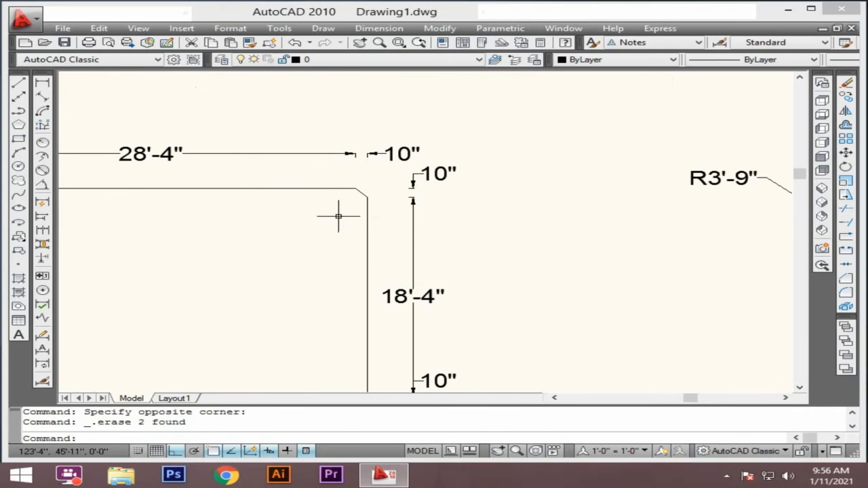
pyautogui.scroll(-4, 338, 216)
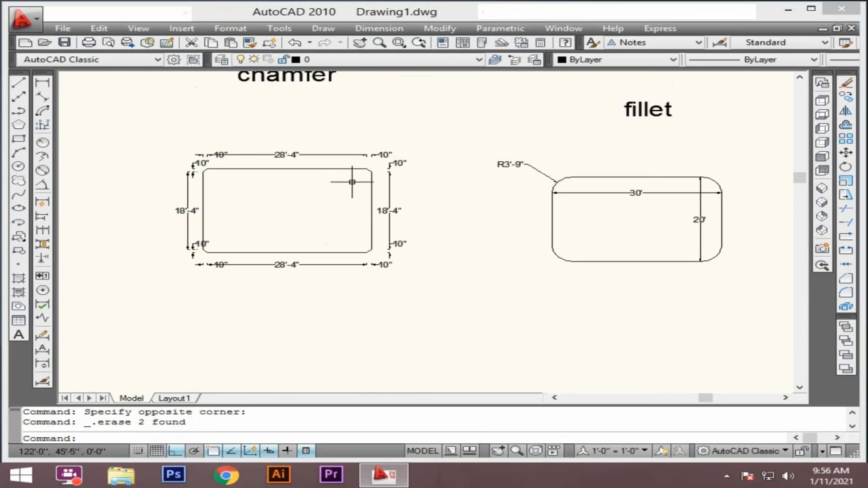
pyautogui.scroll(3, 352, 182)
pyautogui.scroll(1, 380, 159)
pyautogui.scroll(-7, 377, 160)
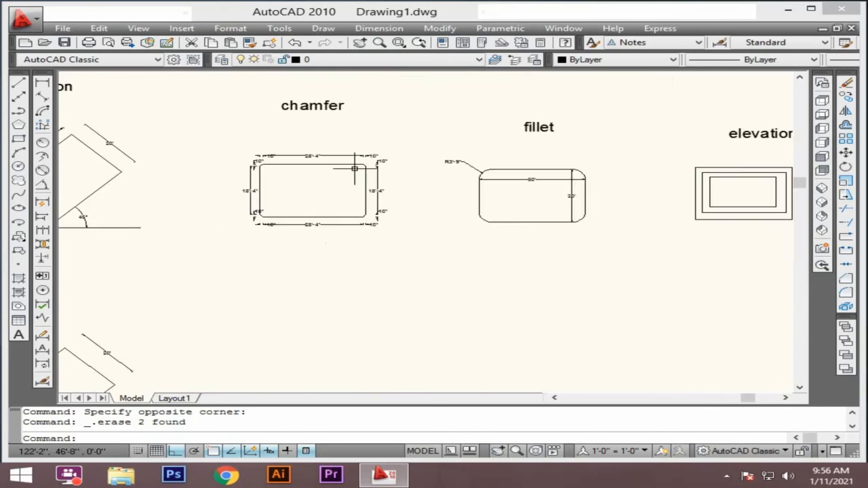
# Start a new rectangle with its first and second chamfer distances both set to 10"
pyautogui.scroll(-3, 326, 283)
pyautogui.scroll(3, 310, 296)
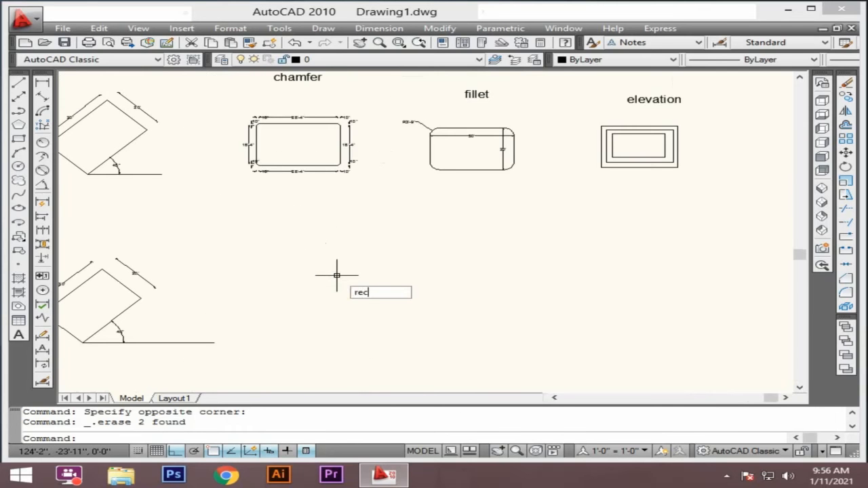
pyautogui.press('Return')
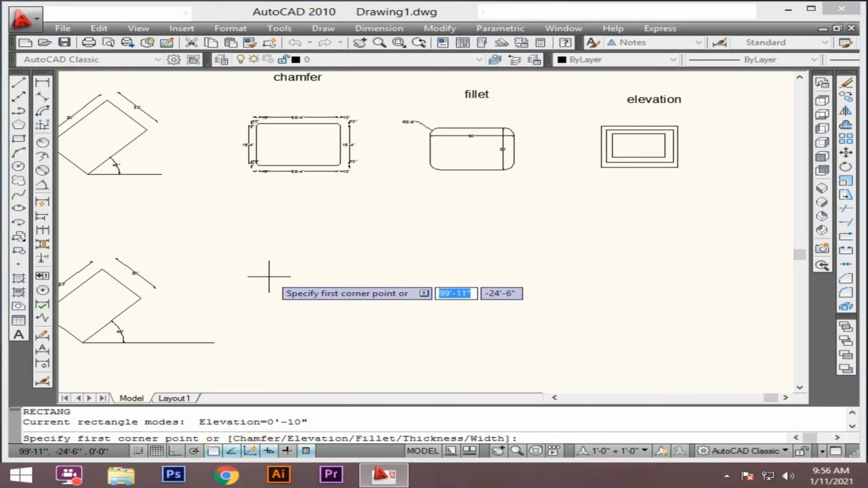
pyautogui.write('c')
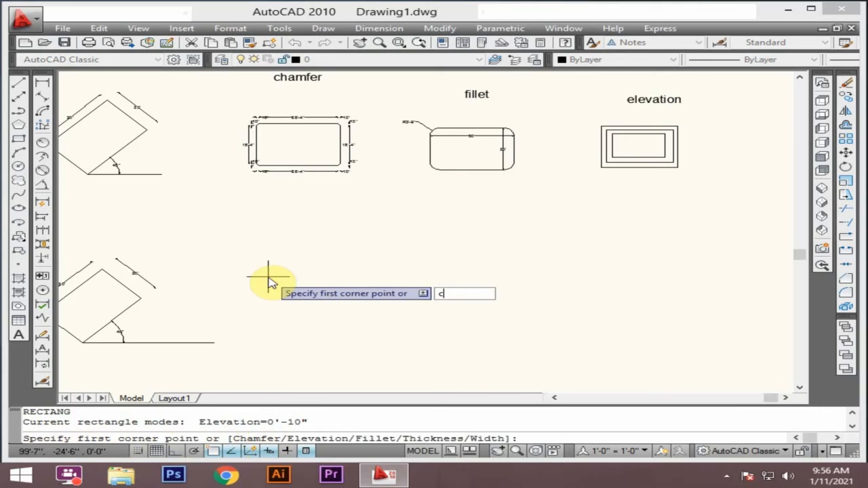
pyautogui.press('Return')
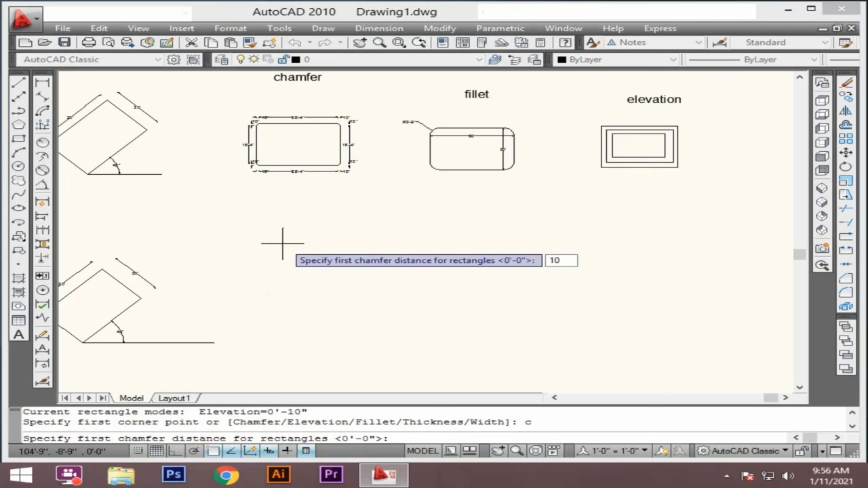
pyautogui.press('Return')
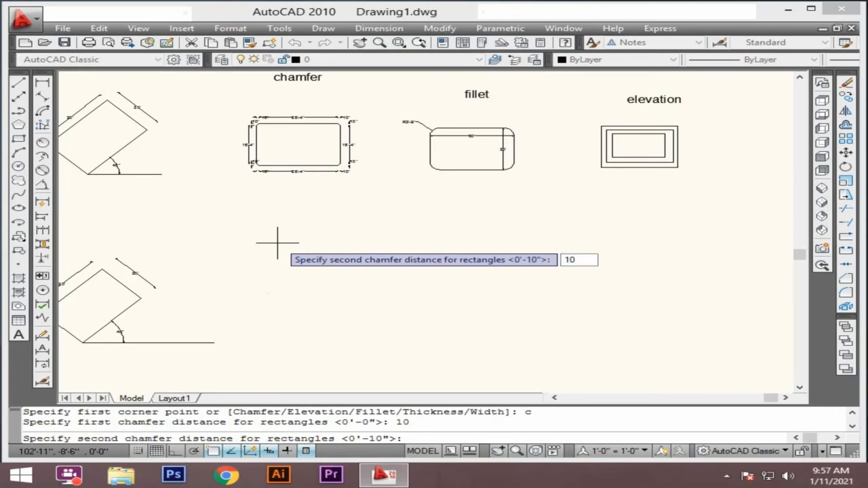
pyautogui.press('Return')
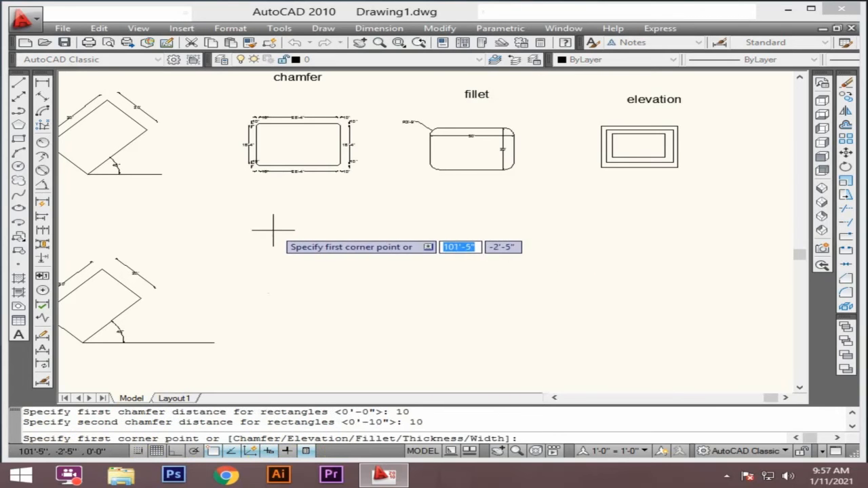
# Place the chamfered rectangle below the chamfer sample with length 30' and width 20'
pyautogui.click(245, 234)
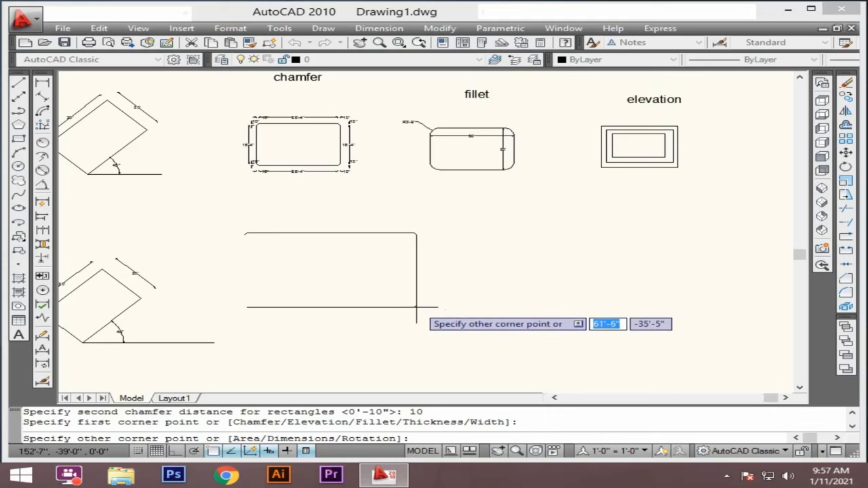
pyautogui.write('d')
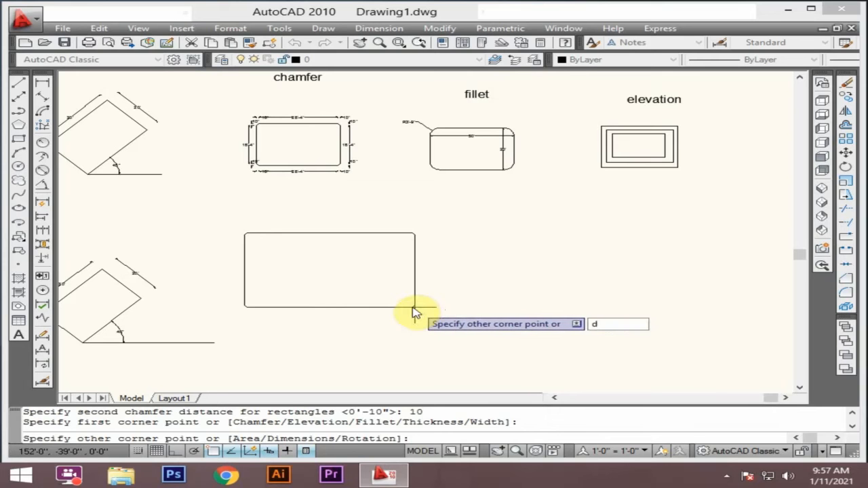
pyautogui.press('Return')
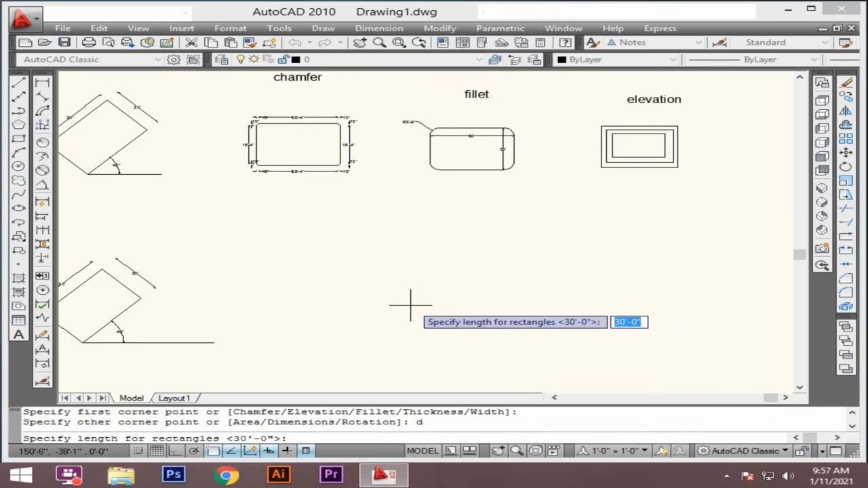
pyautogui.press('Return')
pyautogui.press('Return')
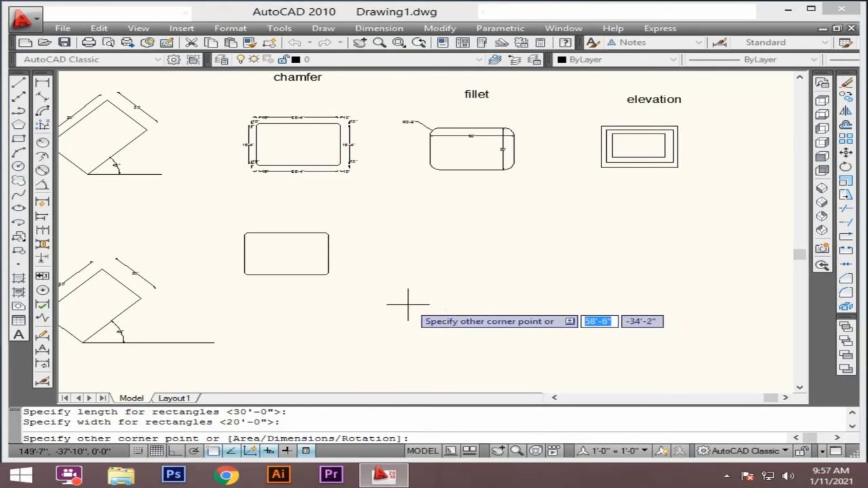
pyautogui.click(407, 306)
# Inspect the upper chamfered corners of the new rectangle
pyautogui.scroll(5, 232, 243)
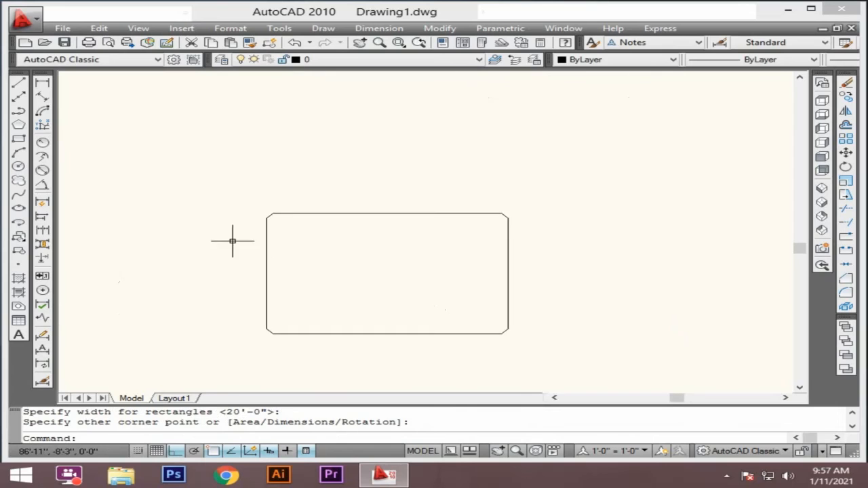
pyautogui.scroll(3, 306, 210)
pyautogui.scroll(6, 237, 223)
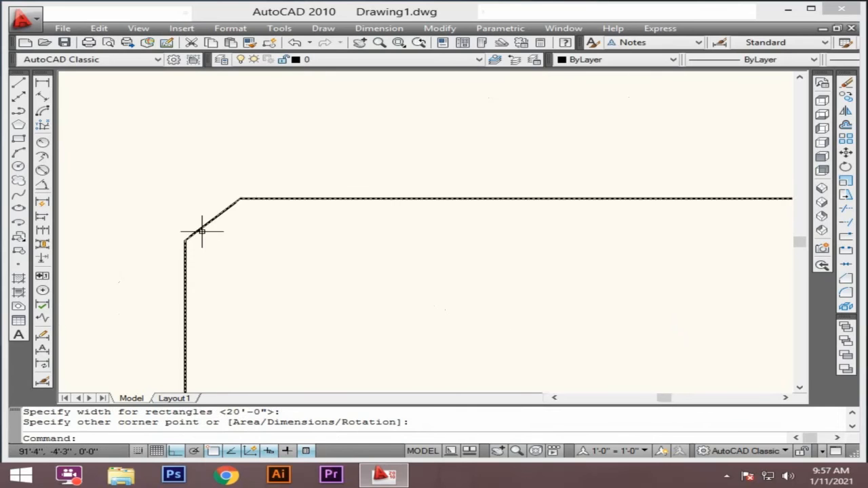
pyautogui.scroll(-6, 141, 224)
pyautogui.scroll(-4, 570, 215)
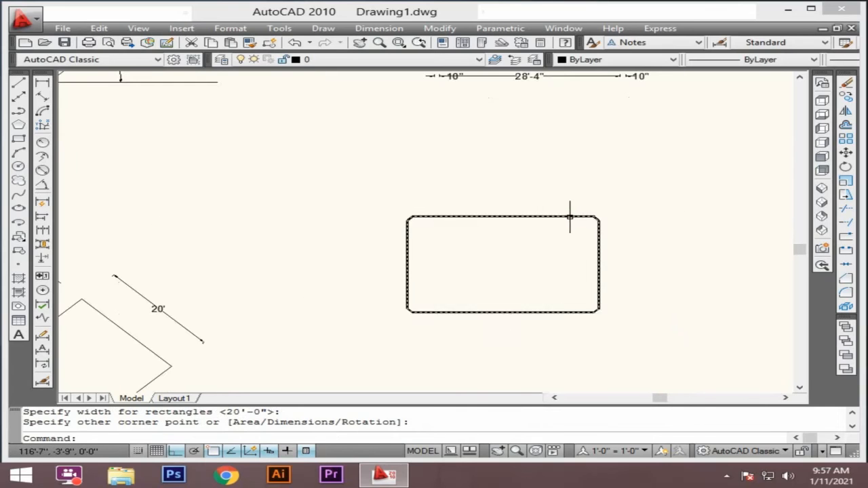
pyautogui.scroll(4, 597, 215)
pyautogui.scroll(-4, 597, 209)
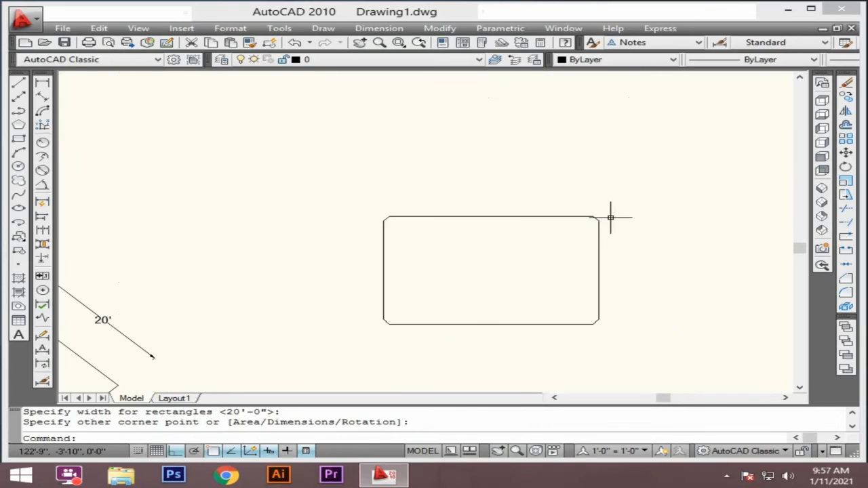
# Add continuous quick dimensions above the chamfered rectangle's upper edge, covering the edge and both corner cuts
pyautogui.click(42, 203)
pyautogui.click(505, 216)
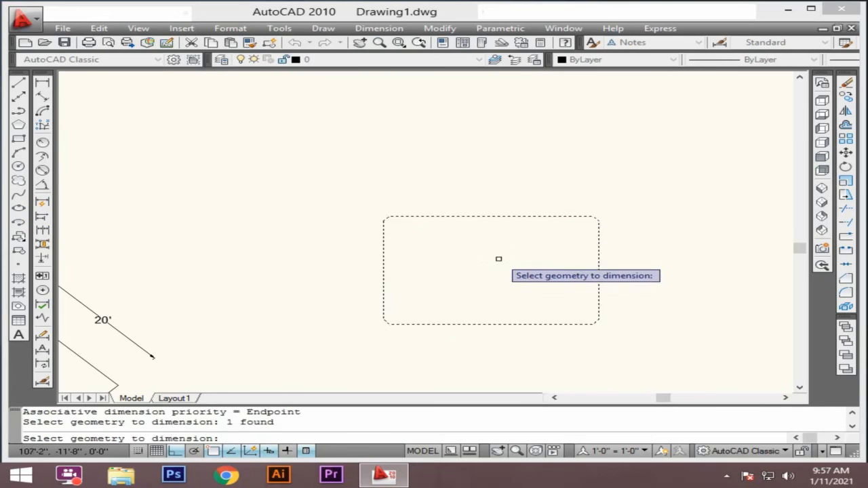
pyautogui.press('Return')
pyautogui.click(506, 194)
# Add an aligned dimension of the chamfered rectangle's overall length, placed inside near its upper edge
pyautogui.scroll(3, 506, 194)
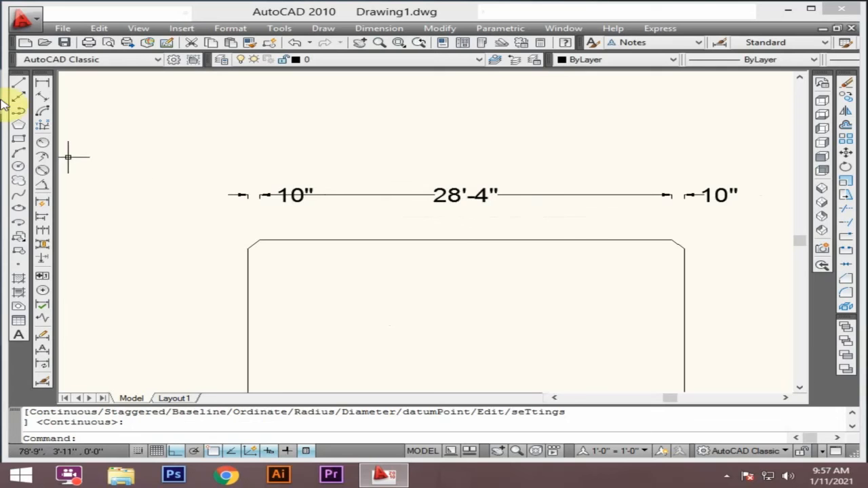
pyautogui.click(40, 97)
pyautogui.click(247, 248)
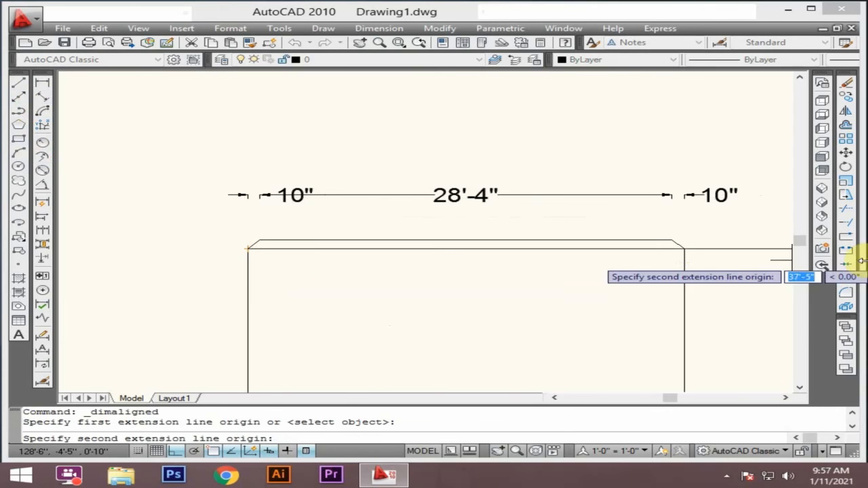
pyautogui.click(684, 249)
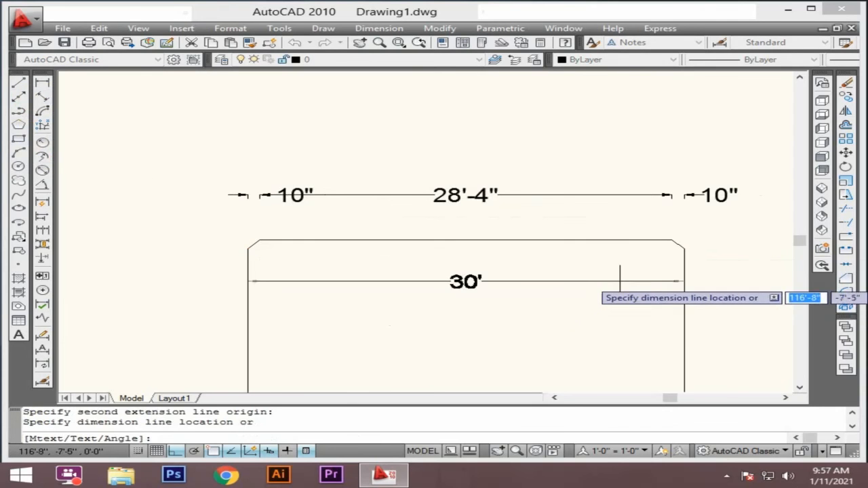
pyautogui.click(624, 277)
# Add an aligned dimension between the chamfered rectangle's upper and lower edges, placed inside near its right side
pyautogui.press('Return')
pyautogui.scroll(-2, 557, 244)
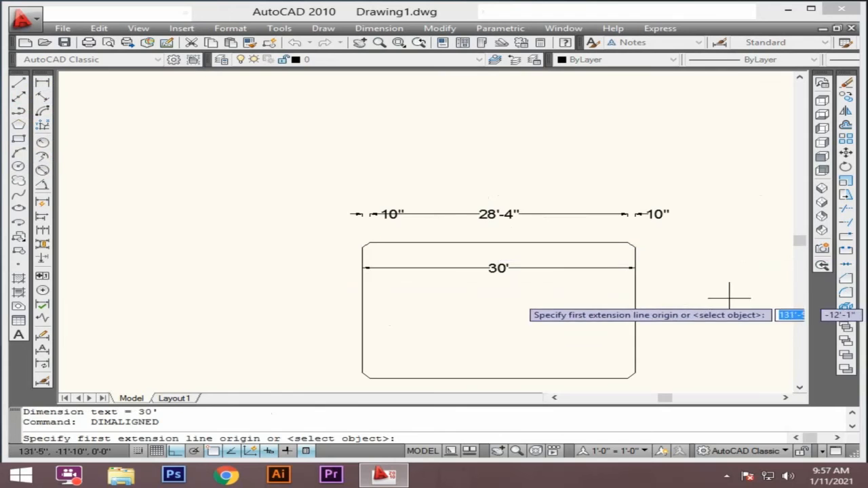
pyautogui.click(629, 242)
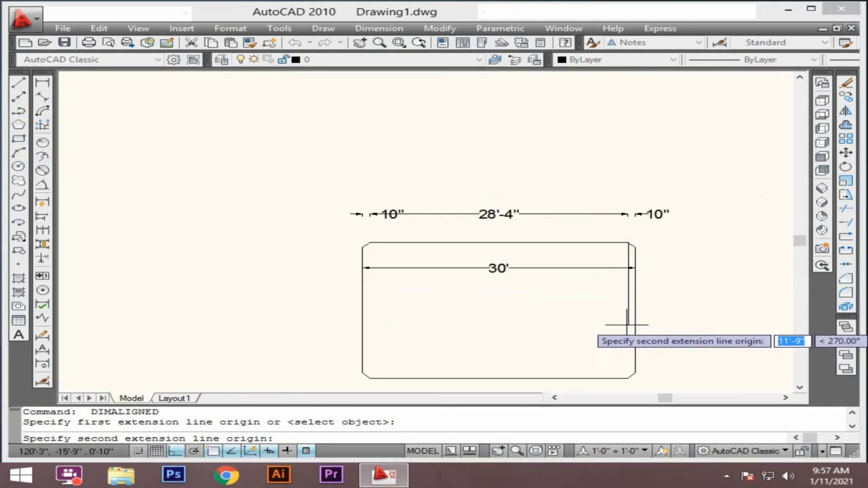
pyautogui.click(627, 375)
pyautogui.click(605, 362)
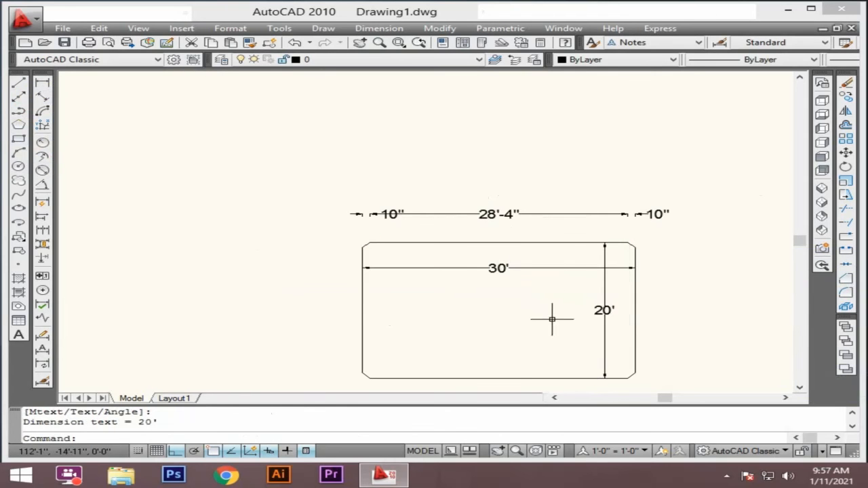
pyautogui.scroll(2, 365, 245)
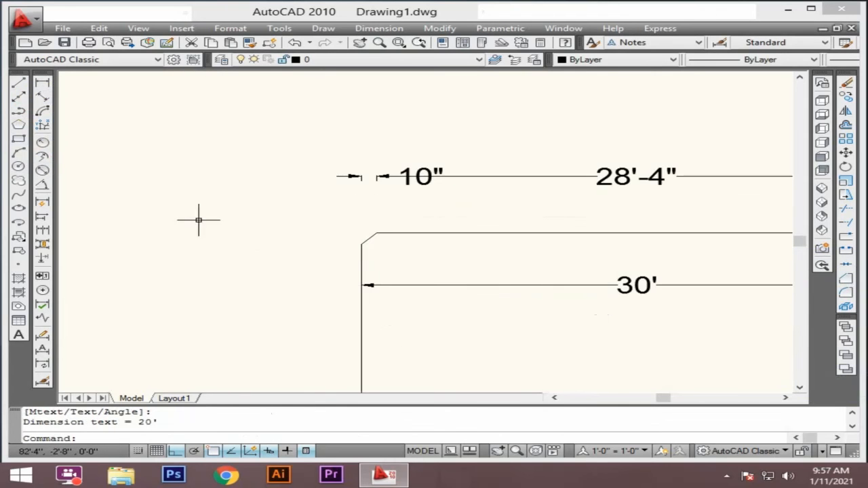
# Inspect the dimensioned chamfered rectangle's corners and the rounded corners, radius and size dimensions of the fillet sample
pyautogui.scroll(-5, 277, 183)
pyautogui.scroll(-4, 265, 186)
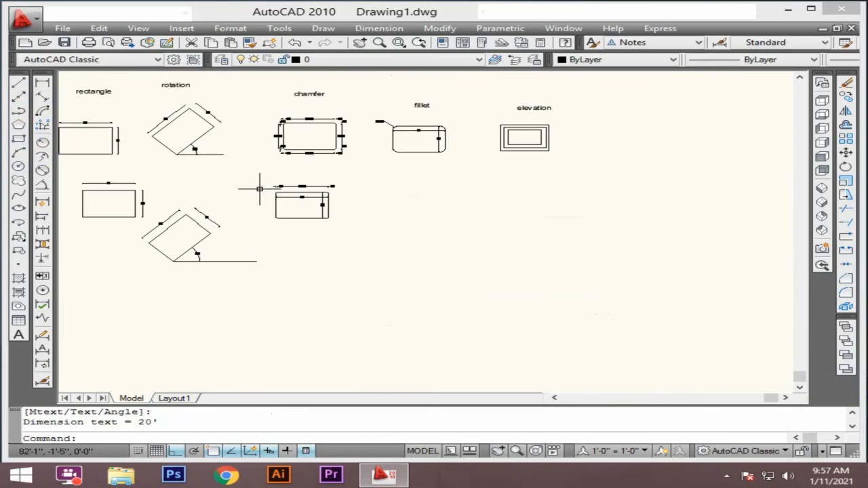
pyautogui.scroll(10, 258, 189)
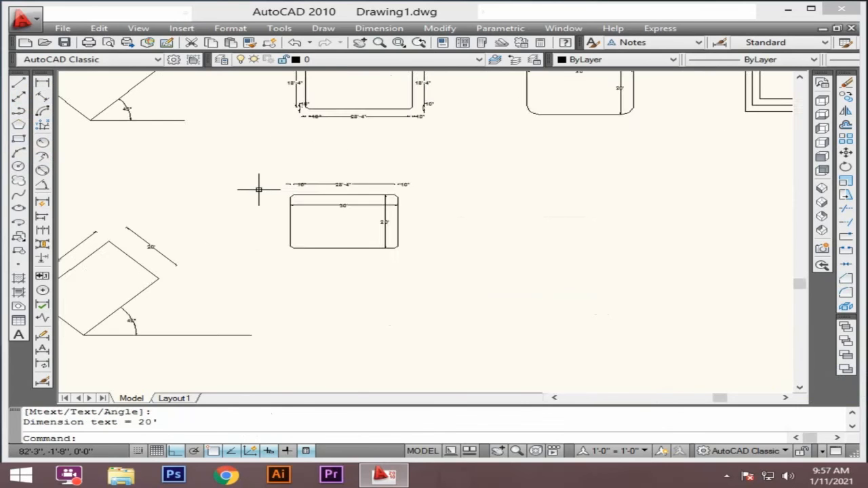
pyautogui.scroll(5, 376, 144)
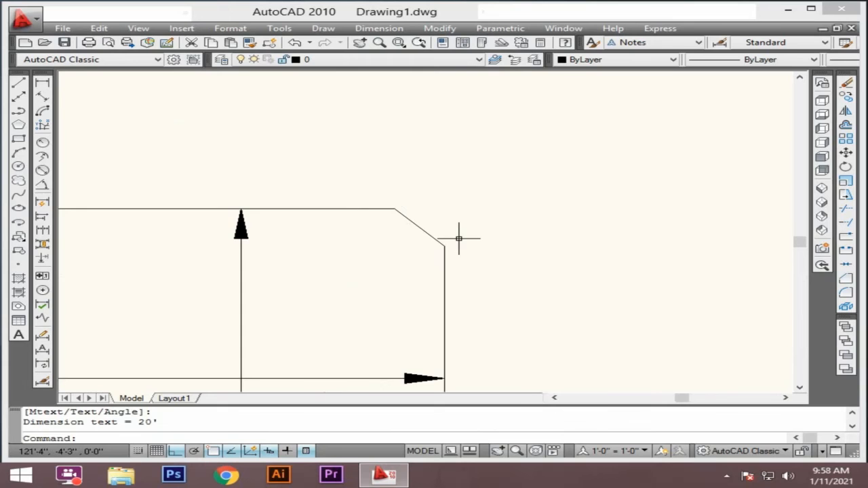
pyautogui.scroll(-10, 110, 257)
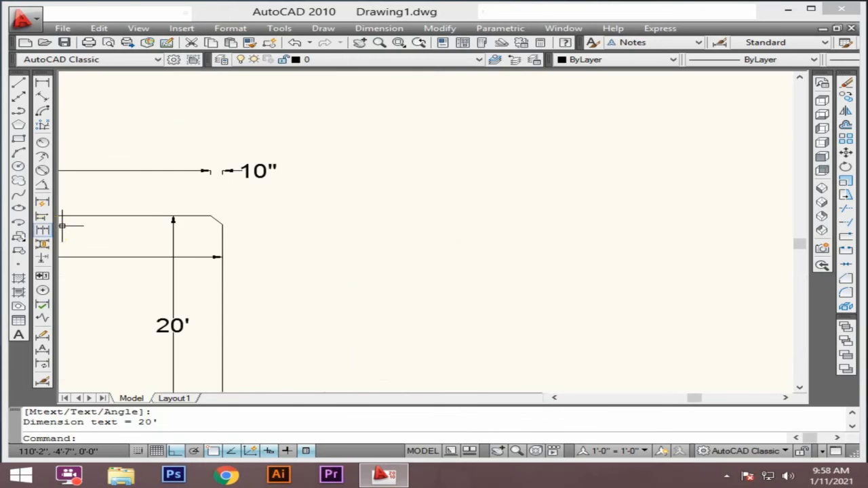
pyautogui.scroll(-2, 221, 331)
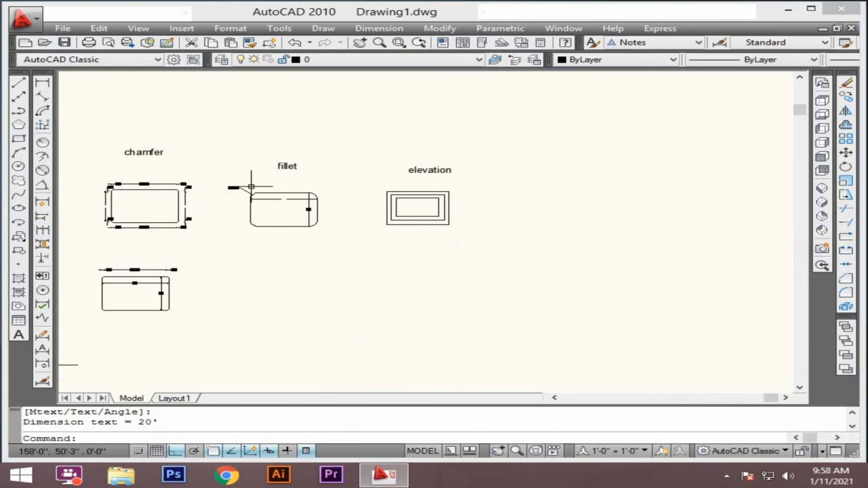
pyautogui.scroll(2, 285, 193)
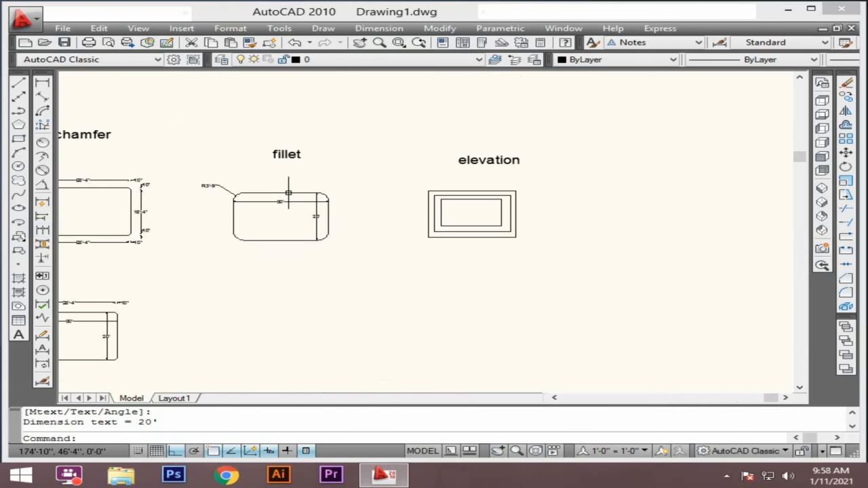
pyautogui.scroll(2, 204, 188)
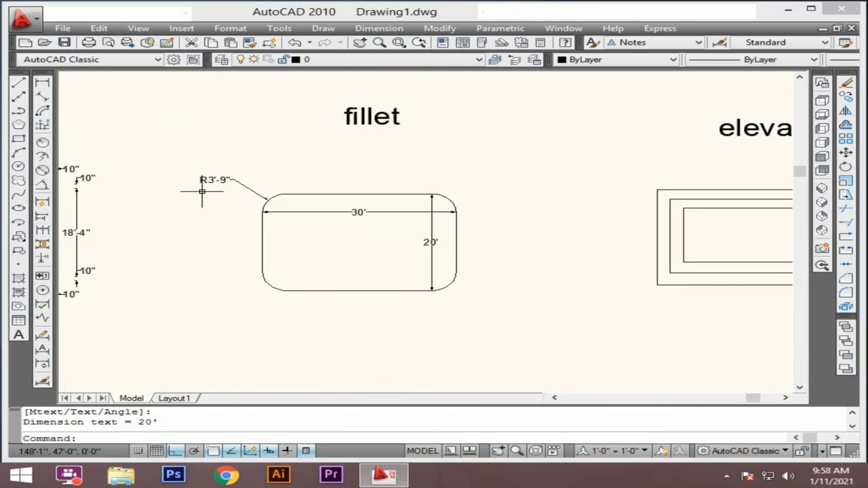
pyautogui.scroll(1, 283, 196)
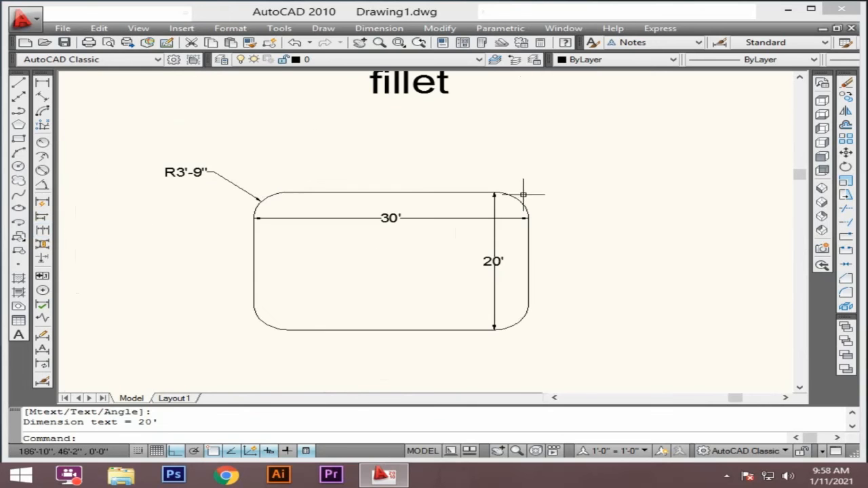
pyautogui.scroll(-2, 298, 176)
pyautogui.scroll(-2, 316, 156)
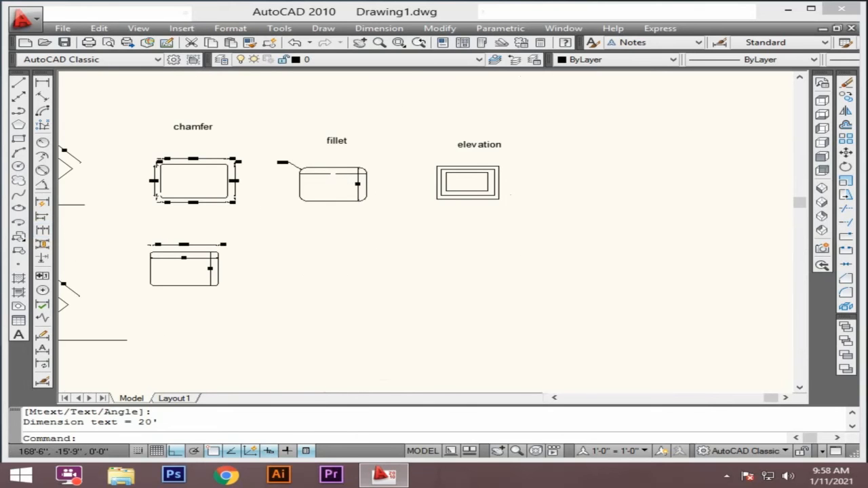
# Draw a test rectangle below the fillet sample with the current chamfer setting, check its corner and erase it
pyautogui.scroll(1, 325, 272)
pyautogui.write('rec')
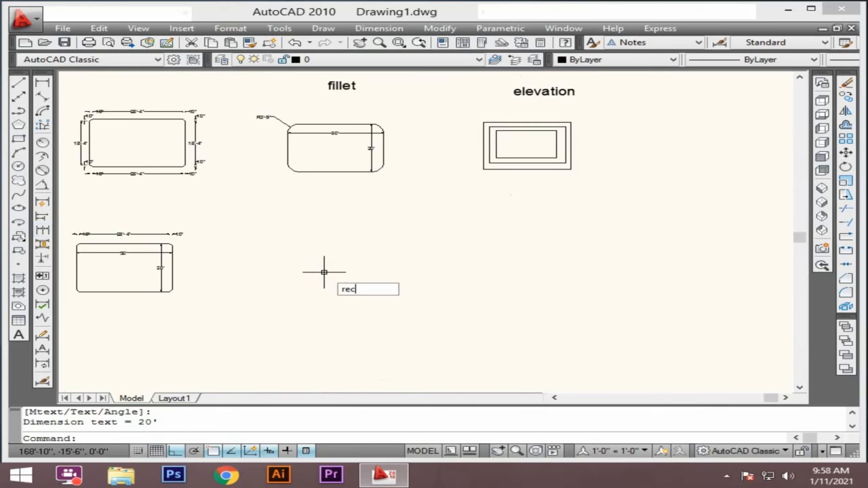
pyautogui.press('Return')
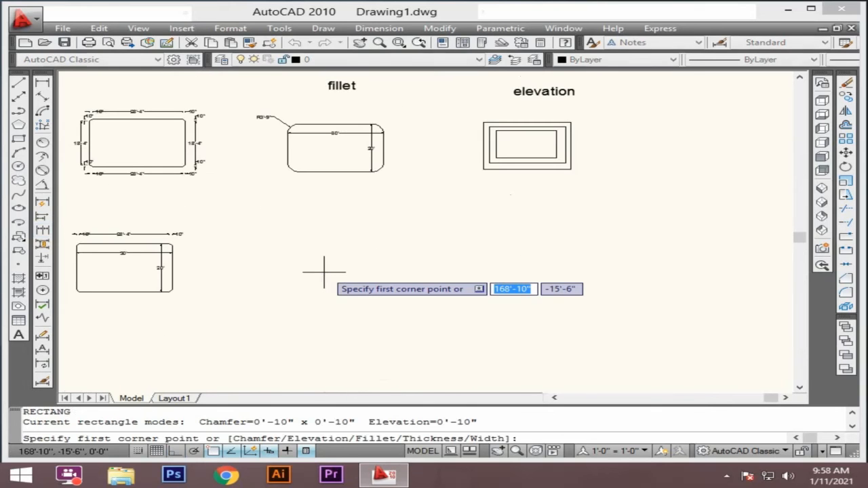
pyautogui.click(262, 237)
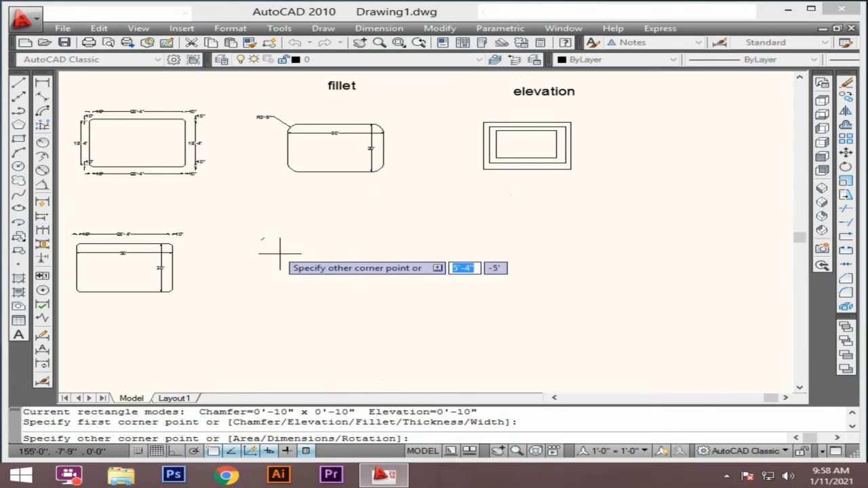
pyautogui.click(324, 277)
pyautogui.scroll(6, 325, 238)
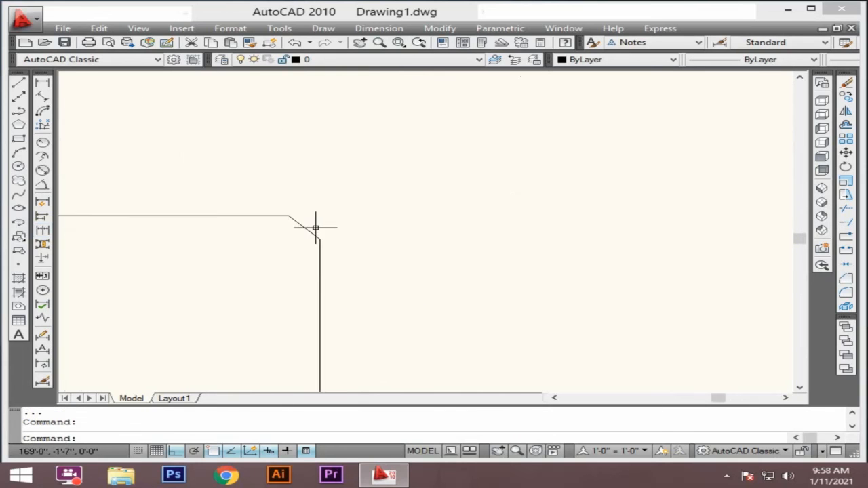
pyautogui.scroll(-4, 324, 223)
pyautogui.click(324, 222)
pyautogui.click(287, 264)
pyautogui.press('Delete')
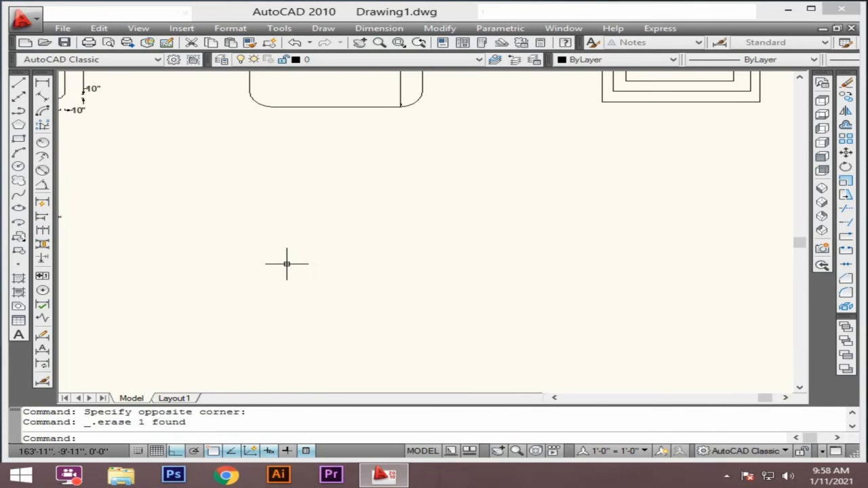
# Reset the Rectangle command's first and second chamfer distances to 0
pyautogui.write('re')
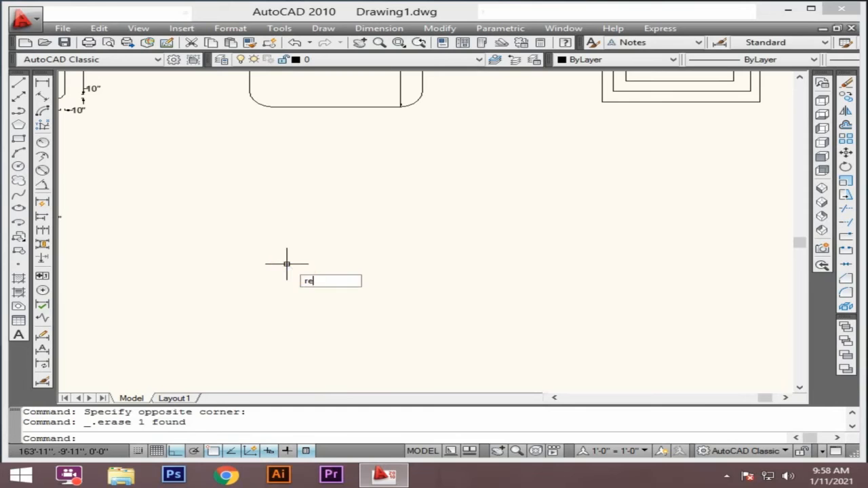
pyautogui.write('c')
pyautogui.press('Return')
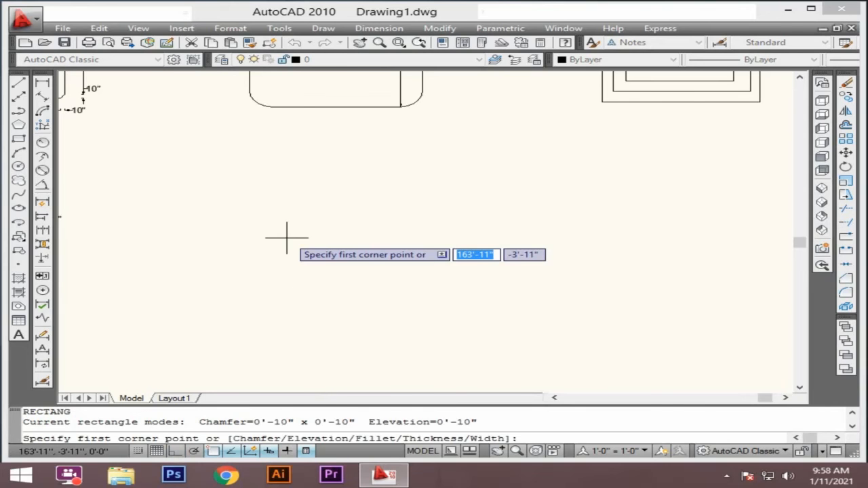
pyautogui.write('c')
pyautogui.press('Return')
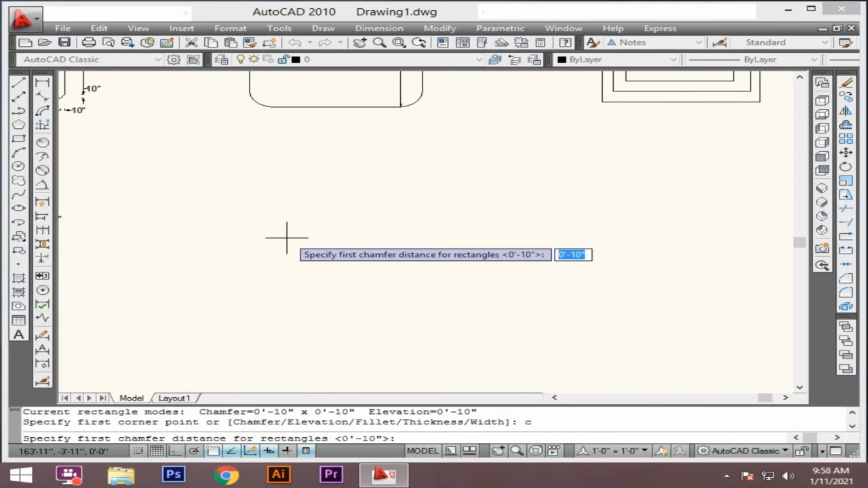
pyautogui.write('0')
pyautogui.press('Return')
pyautogui.write('0')
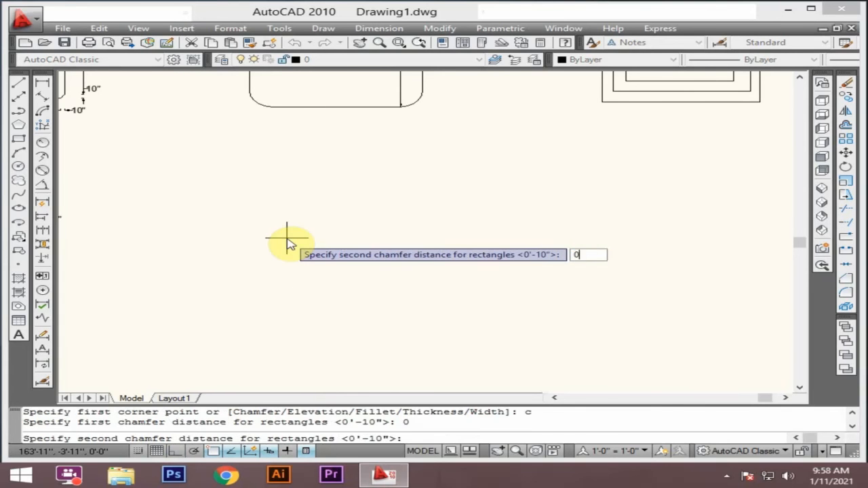
pyautogui.press('Return')
# Draw a square-cornered test rectangle below the fillet sample and erase it
pyautogui.click(262, 211)
pyautogui.click(411, 283)
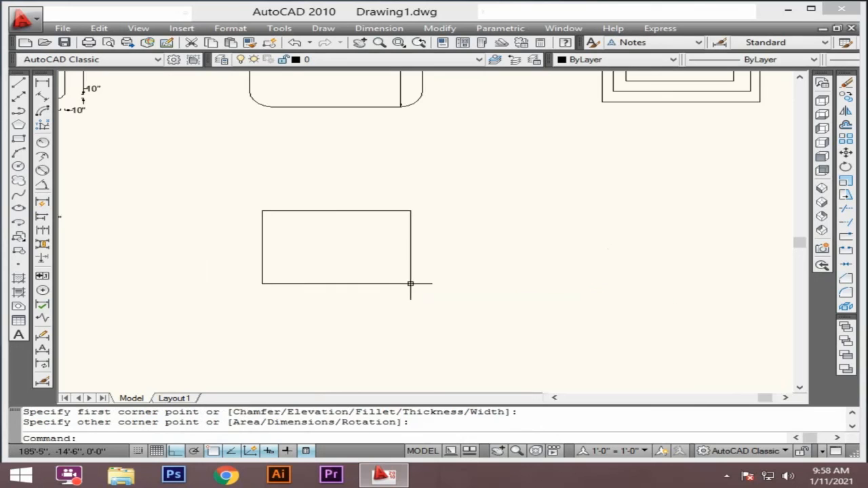
pyautogui.scroll(3, 380, 224)
pyautogui.click(496, 186)
pyautogui.click(380, 238)
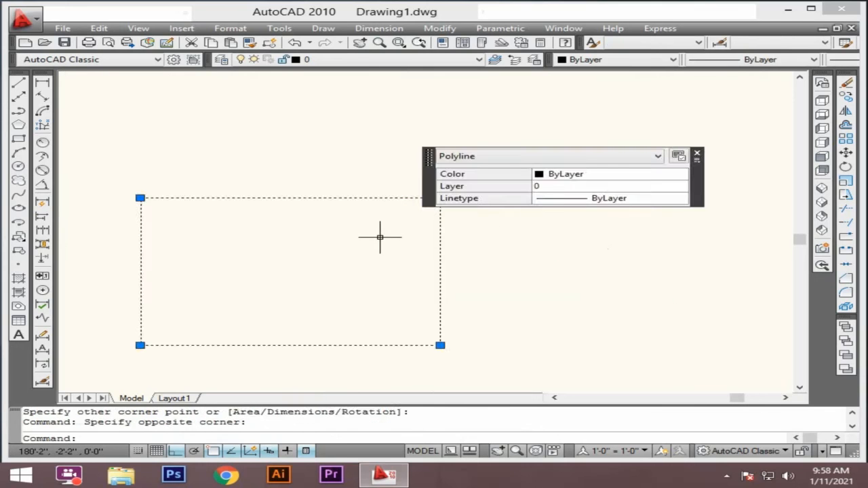
pyautogui.press('Delete')
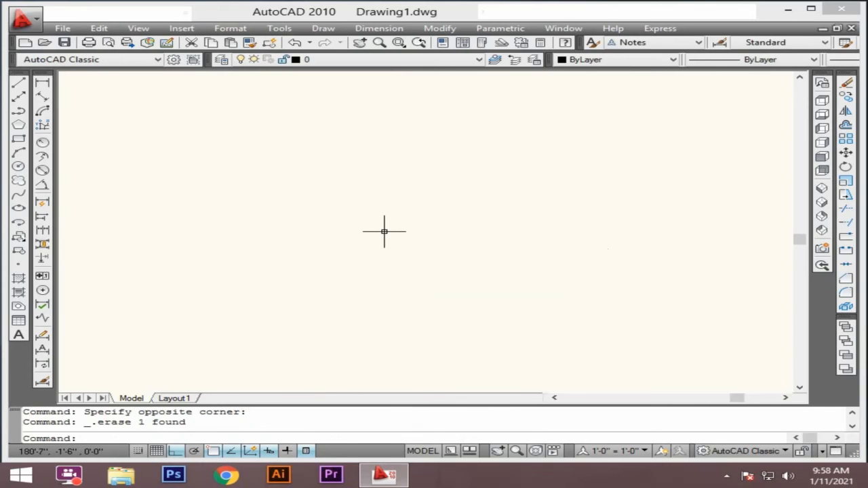
# Draw a rectangle 30' long and 20' wide with a 45" fillet radius below the fillet sample
pyautogui.write('rec')
pyautogui.press('Return')
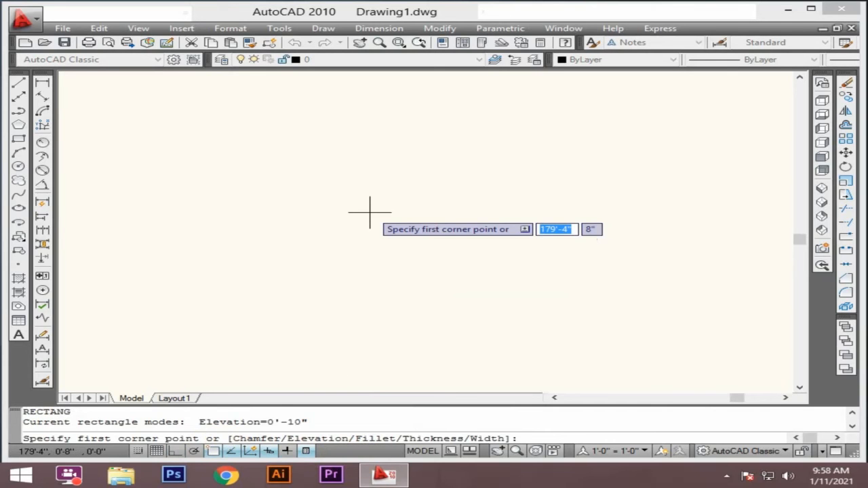
pyautogui.write('f')
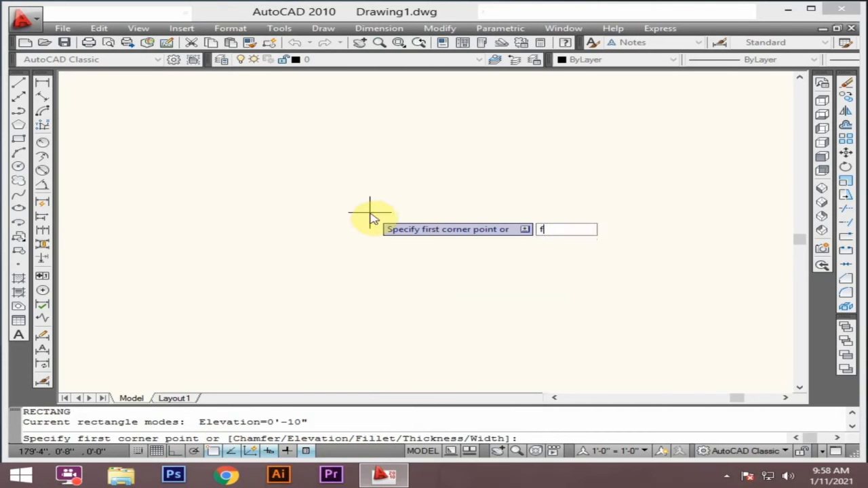
pyautogui.press('Return')
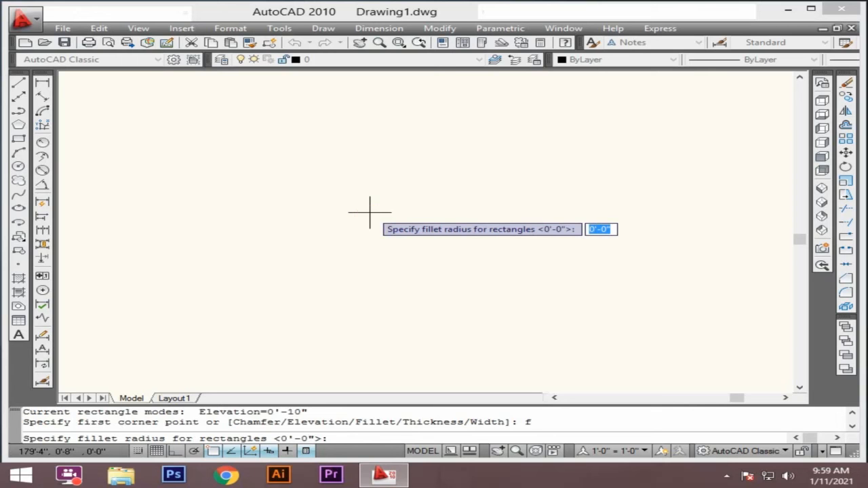
pyautogui.write('45')
pyautogui.press('Return')
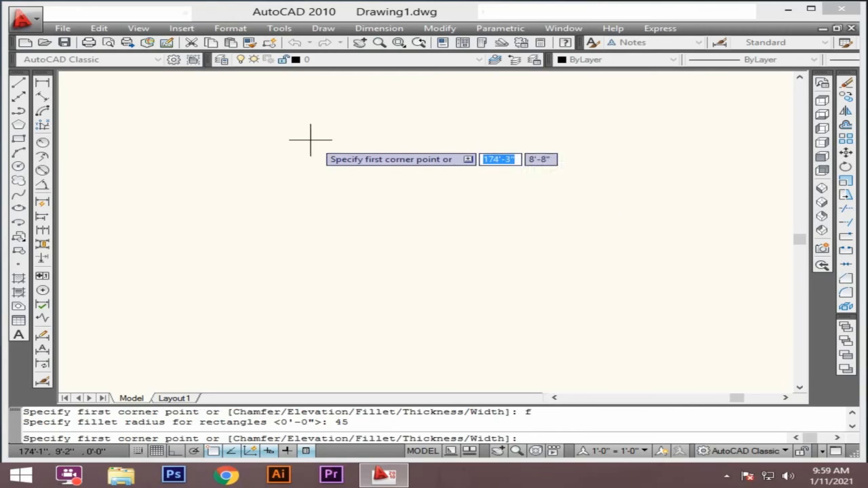
pyautogui.click(268, 146)
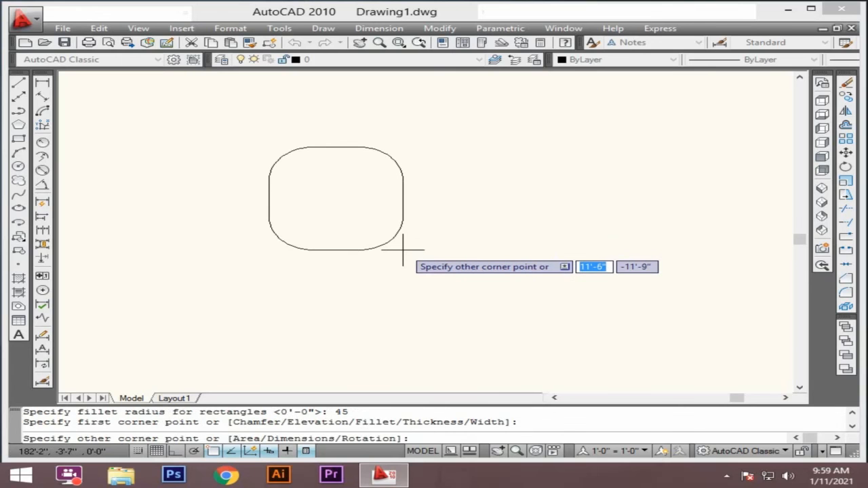
pyautogui.write('d')
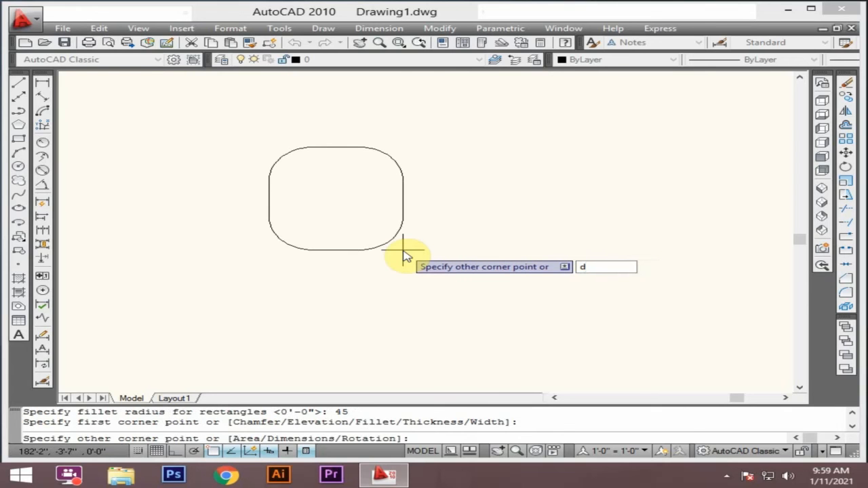
pyautogui.press('Return')
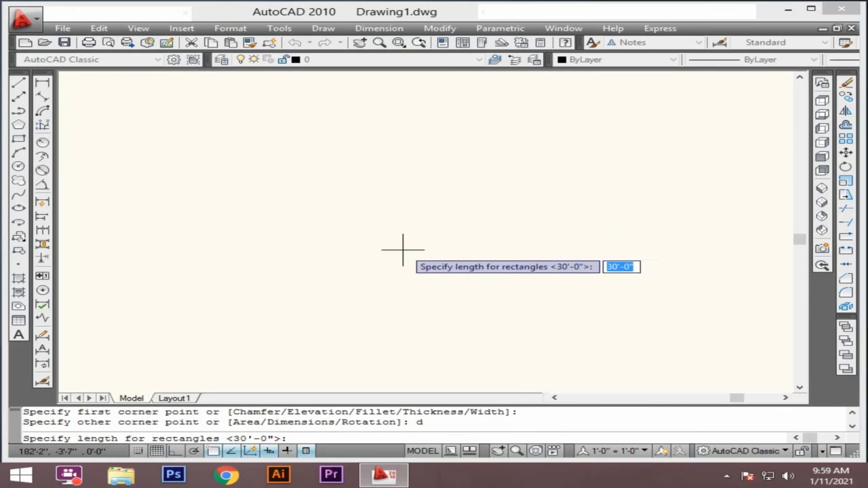
pyautogui.press('Return')
pyautogui.press('Return')
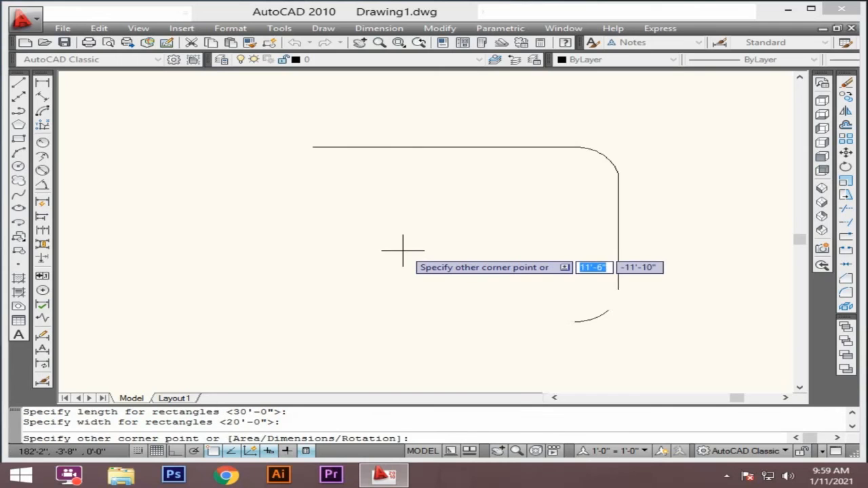
pyautogui.click(402, 251)
# Add a radius dimension to the new filleted rectangle's upper-left corner, placed outside the shape
pyautogui.scroll(-4, 270, 231)
pyautogui.scroll(1, 204, 156)
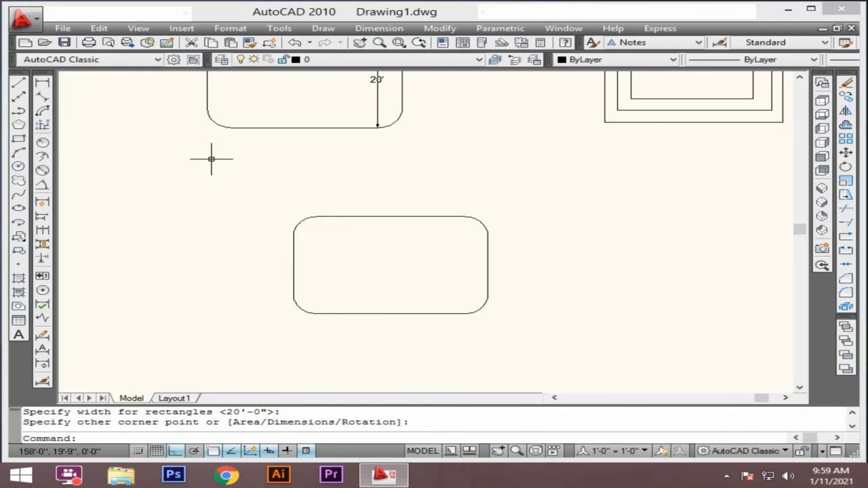
pyautogui.scroll(2, 211, 159)
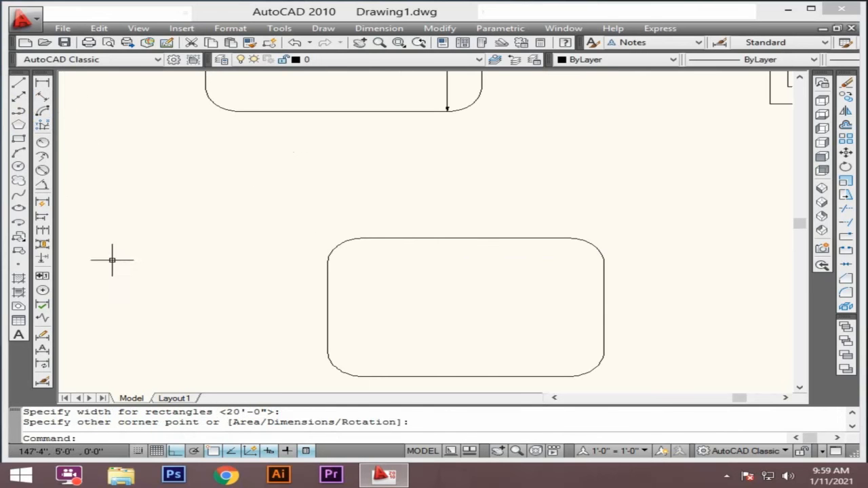
pyautogui.click(40, 144)
pyautogui.click(335, 246)
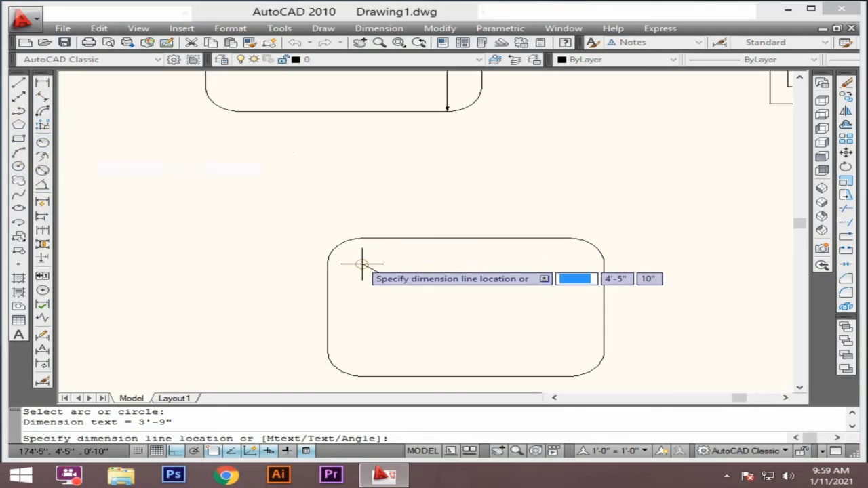
pyautogui.click(291, 221)
# Add aligned dimensions for the length and width of the lower filleted rectangle, placing both dimension lines inside the shape
pyautogui.click(41, 97)
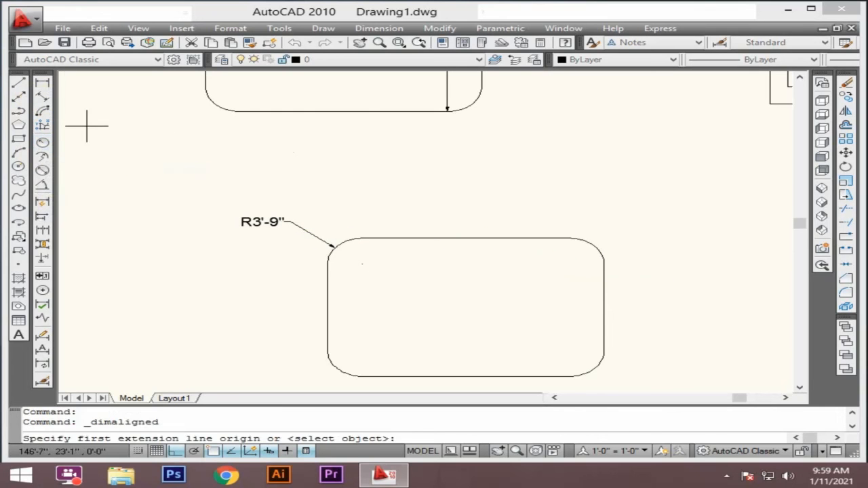
pyautogui.click(328, 264)
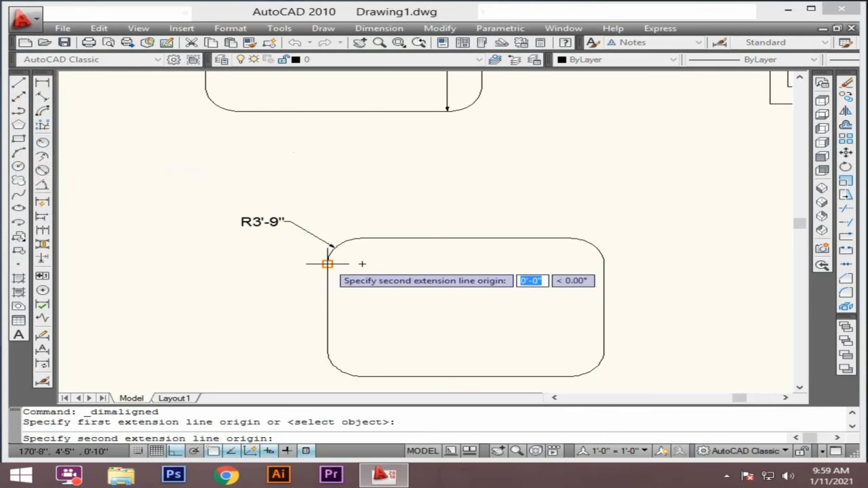
pyautogui.click(604, 264)
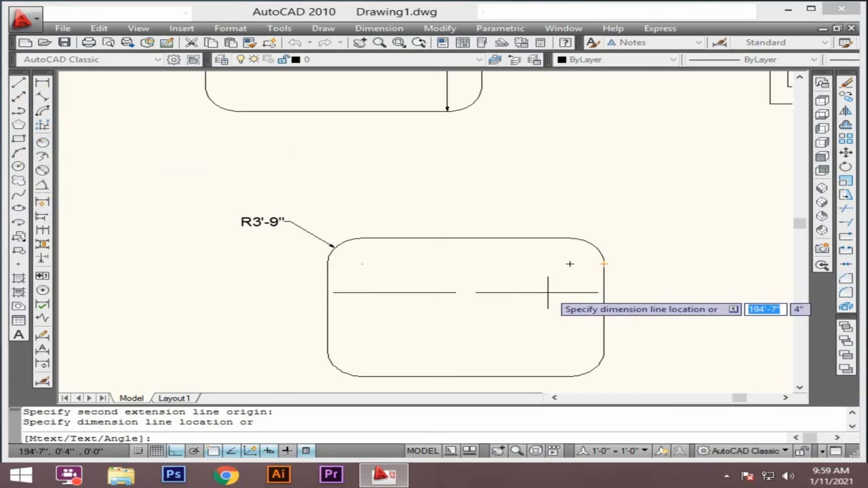
pyautogui.click(506, 263)
pyautogui.press('Return')
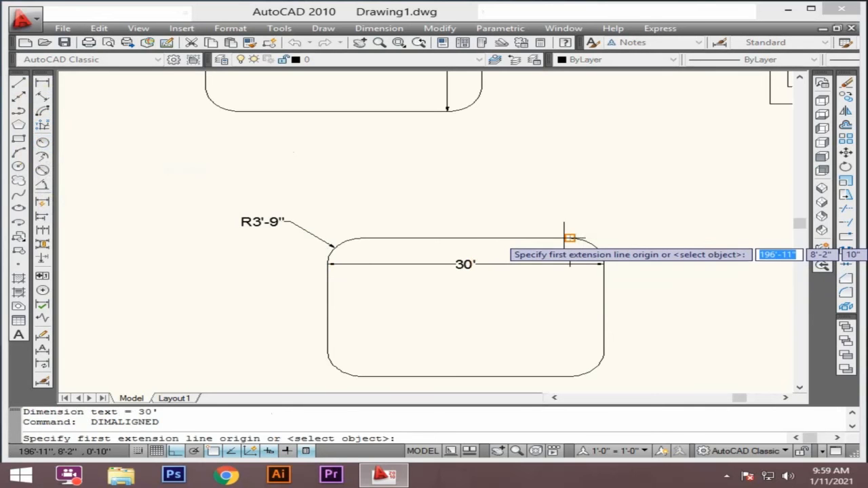
pyautogui.click(570, 238)
pyautogui.click(569, 376)
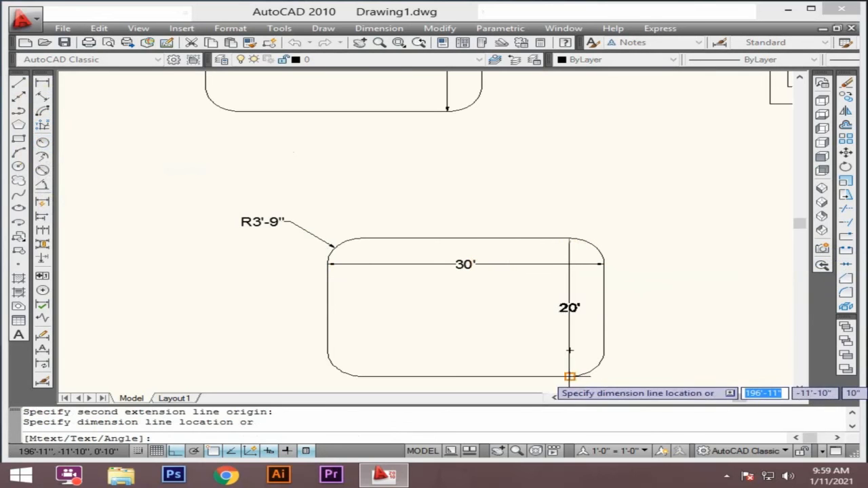
pyautogui.click(570, 350)
pyautogui.scroll(-6, 360, 253)
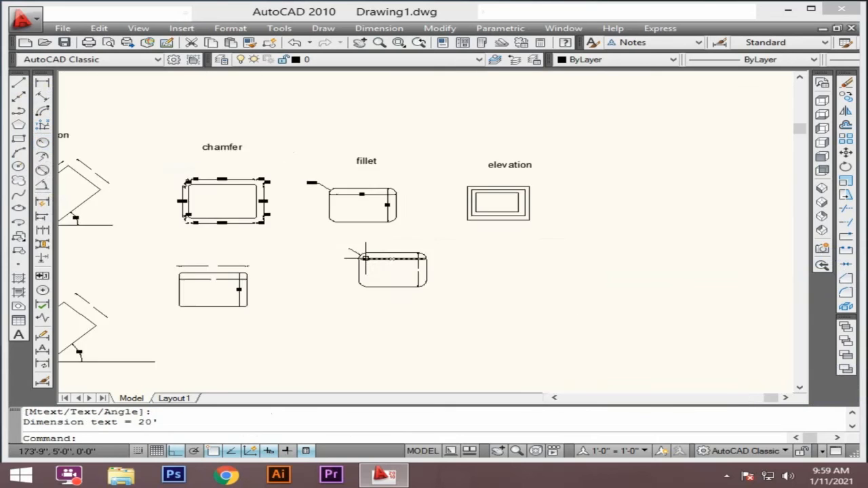
pyautogui.scroll(4, 299, 237)
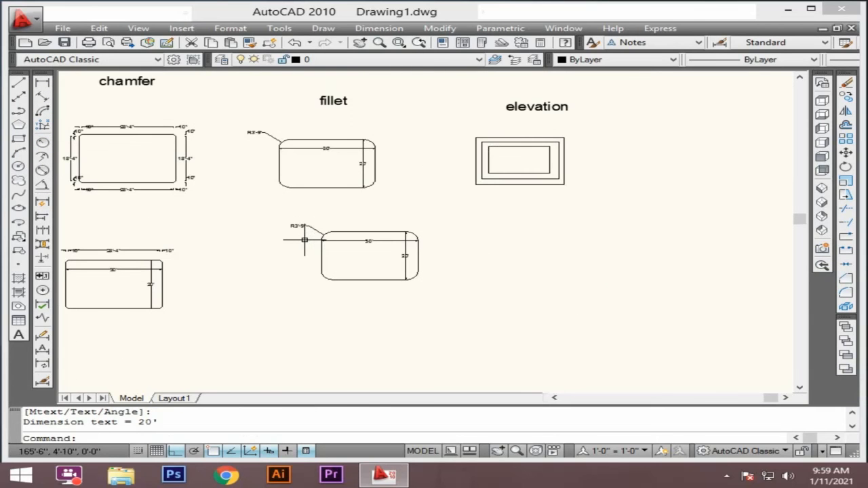
pyautogui.scroll(2, 351, 217)
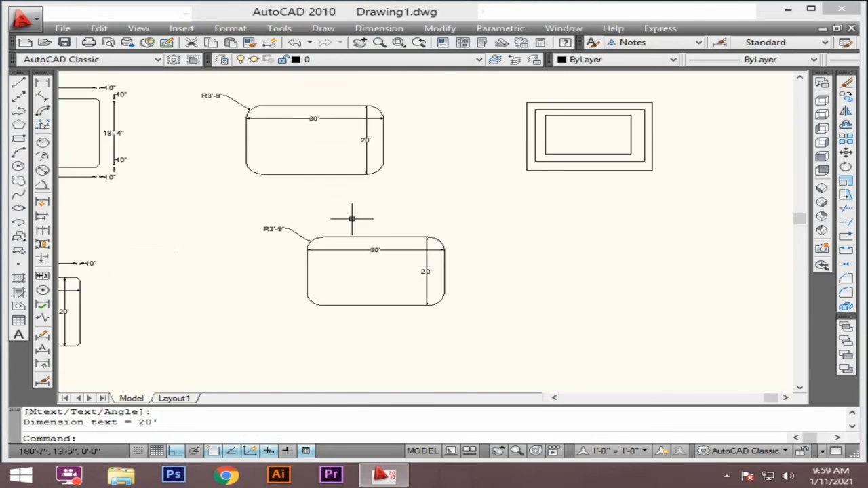
pyautogui.scroll(-2, 395, 219)
pyautogui.scroll(3, 335, 213)
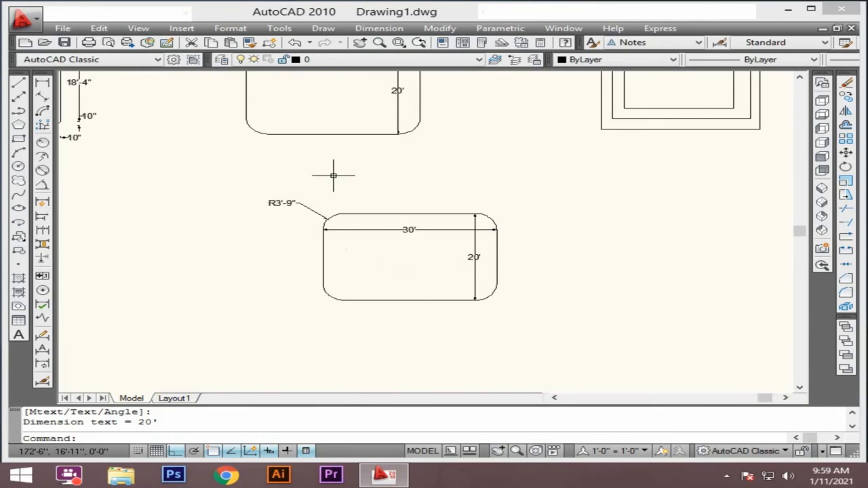
# Draw a test rectangle with the current fillet radius below the lower filleted rectangle and erase it
pyautogui.scroll(-4, 407, 203)
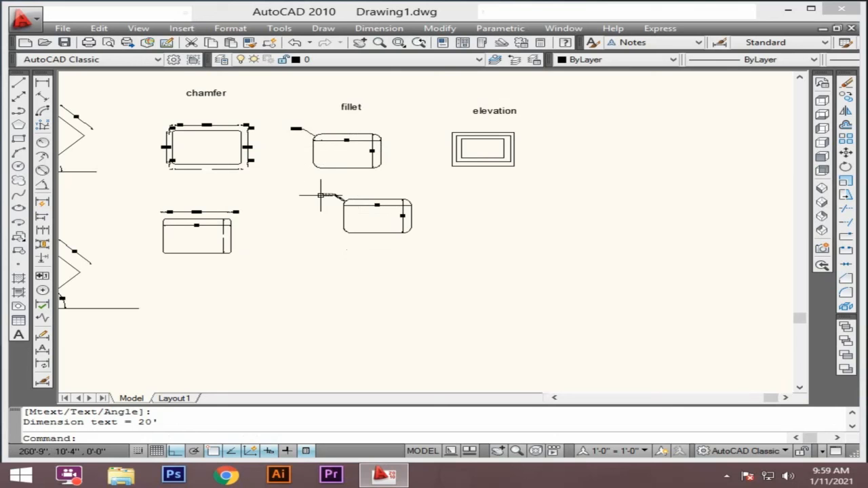
pyautogui.moveTo(321, 195)
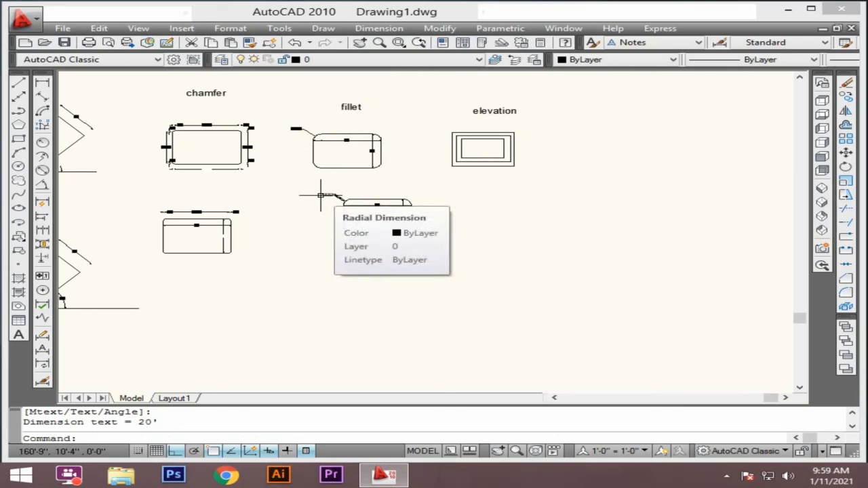
pyautogui.write('rec')
pyautogui.press('Return')
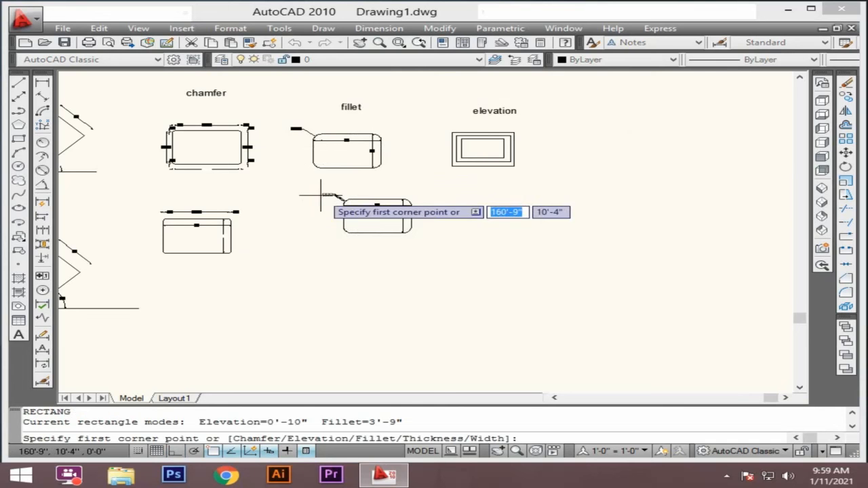
pyautogui.click(325, 275)
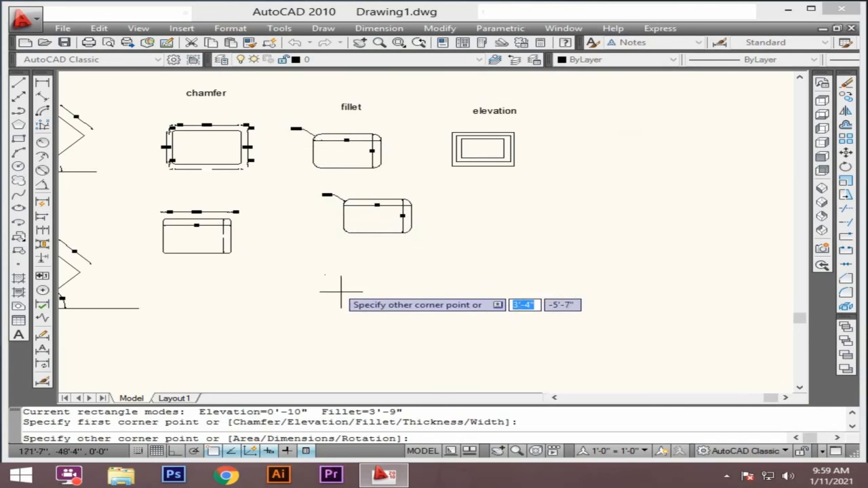
pyautogui.click(392, 327)
pyautogui.click(410, 272)
pyautogui.click(382, 303)
pyautogui.press('Delete')
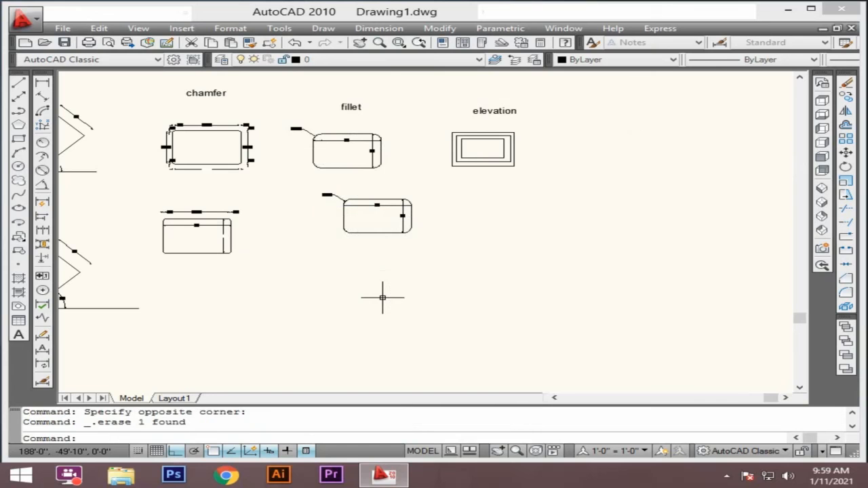
# Reset the Rectangle command's fillet radius to 0 and draw a square-cornered rectangle below the lower filleted rectangle
pyautogui.write('rec')
pyautogui.press('Return')
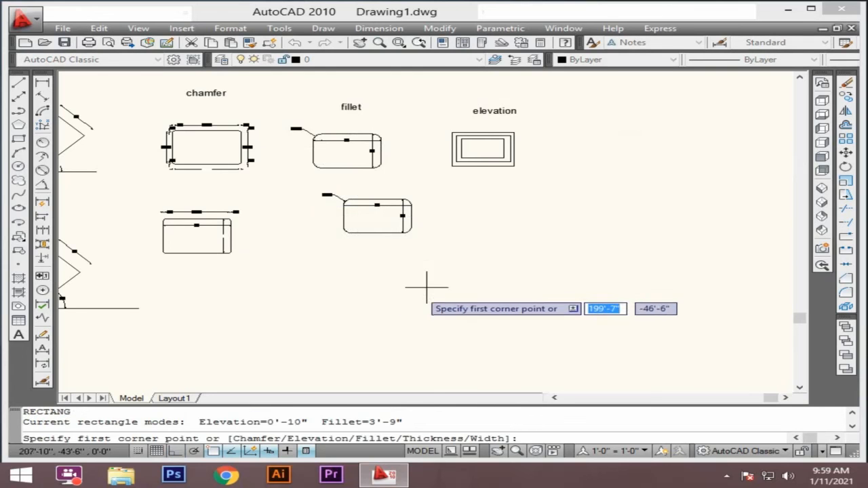
pyautogui.write('f')
pyautogui.press('Return')
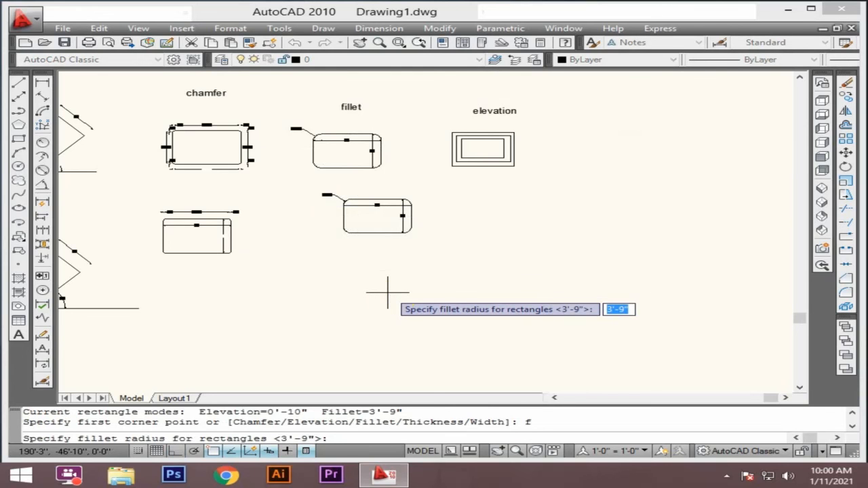
pyautogui.write('0')
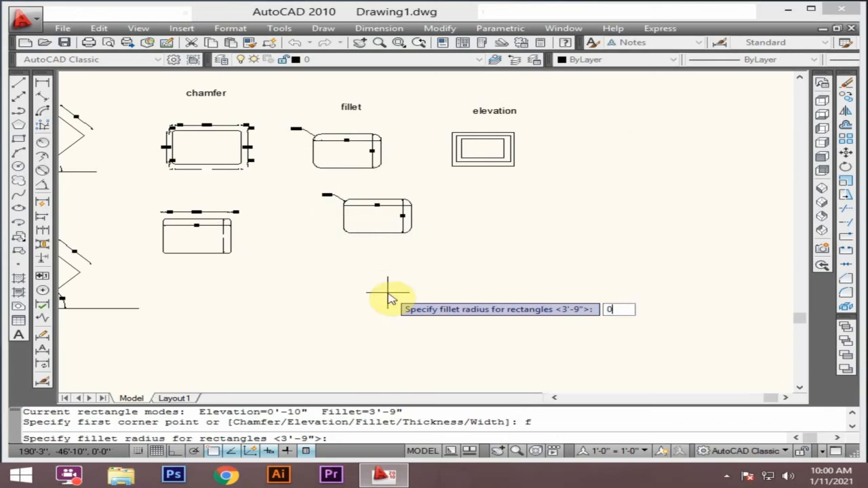
pyautogui.press('Return')
pyautogui.click(331, 285)
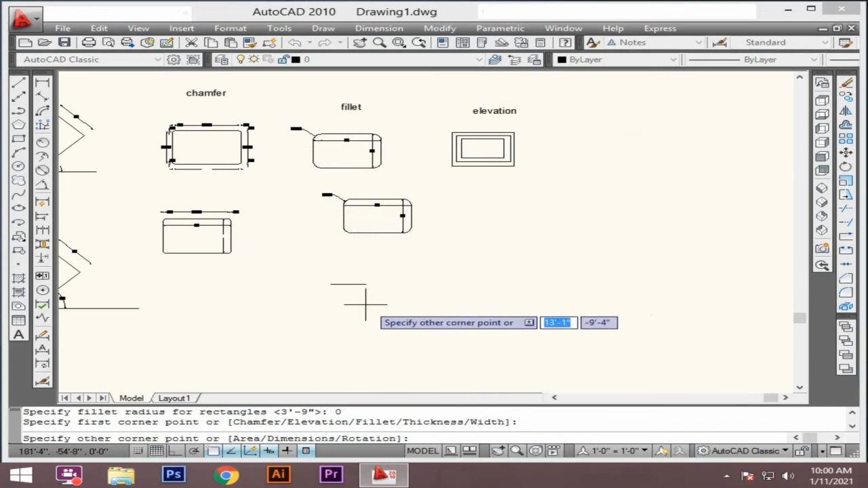
pyautogui.click(425, 325)
pyautogui.scroll(3, 448, 292)
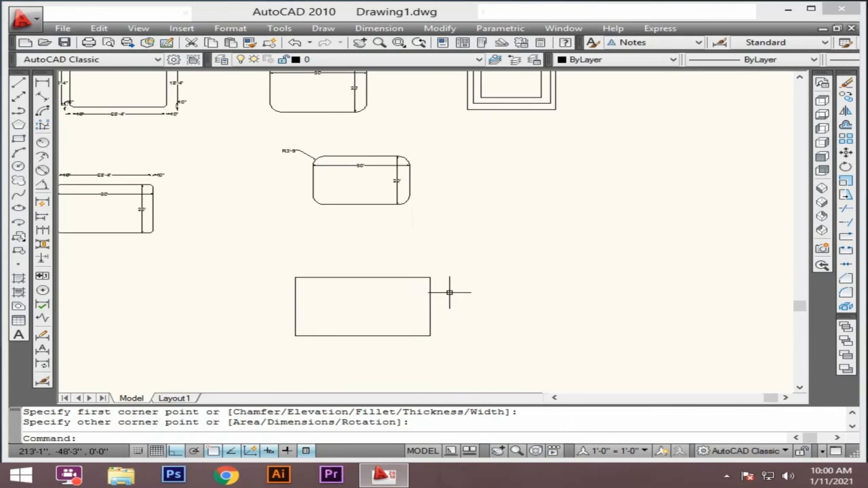
pyautogui.scroll(2, 442, 294)
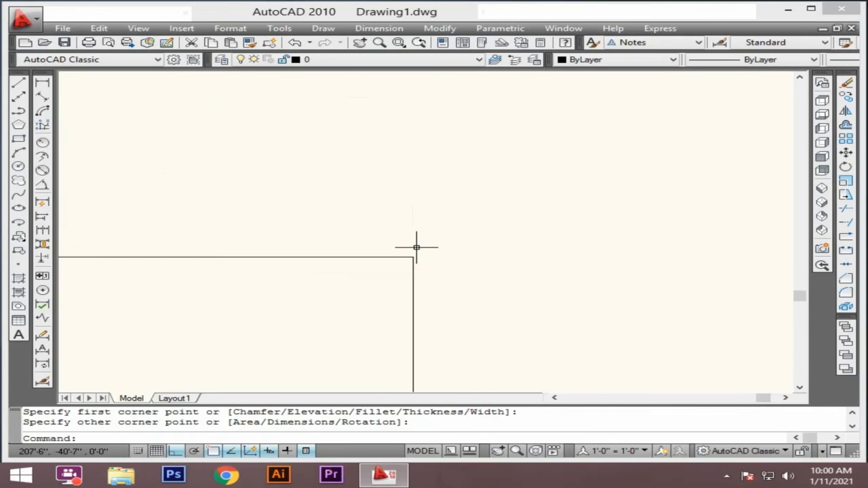
pyautogui.scroll(-2, 416, 248)
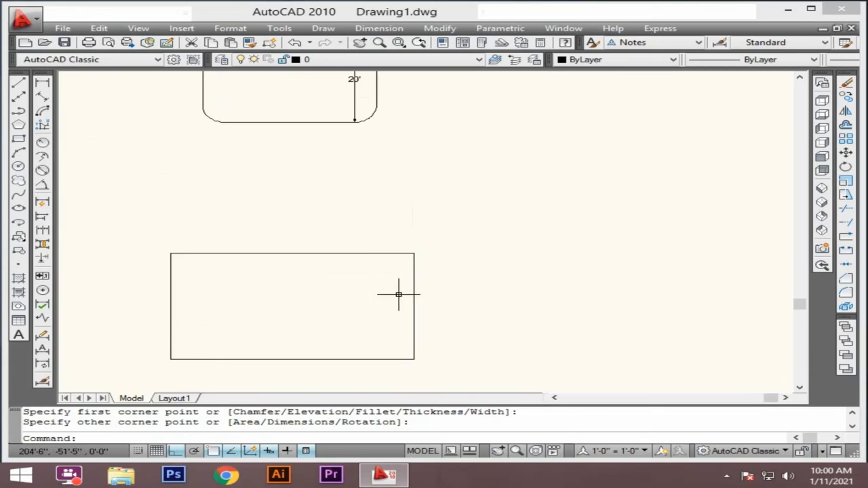
pyautogui.scroll(-5, 428, 242)
pyautogui.scroll(5, 267, 131)
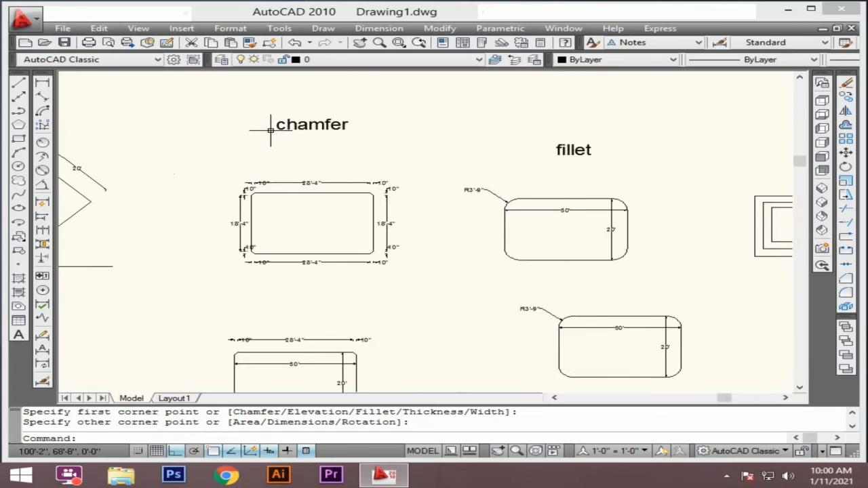
pyautogui.scroll(-3, 239, 132)
# Chamfer the square-cornered rectangle's upper-right corner with a first distance of 10" along the top edge and a second distance of 20"
pyautogui.scroll(5, 419, 294)
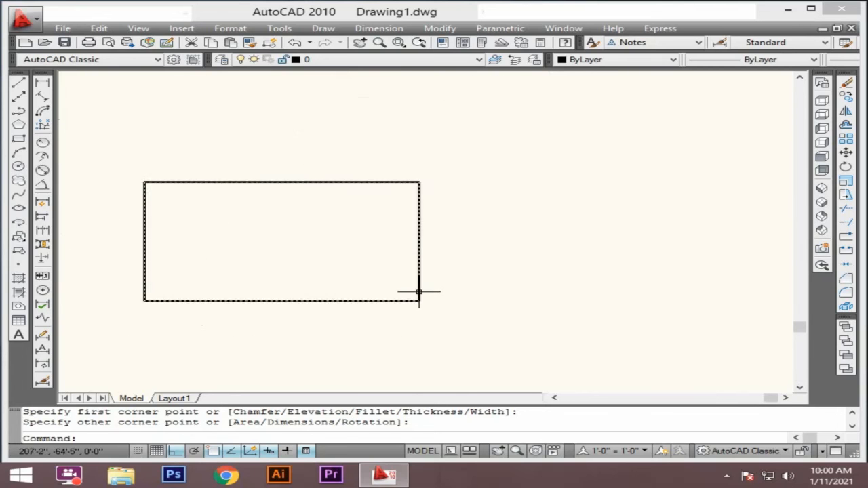
pyautogui.write('ch')
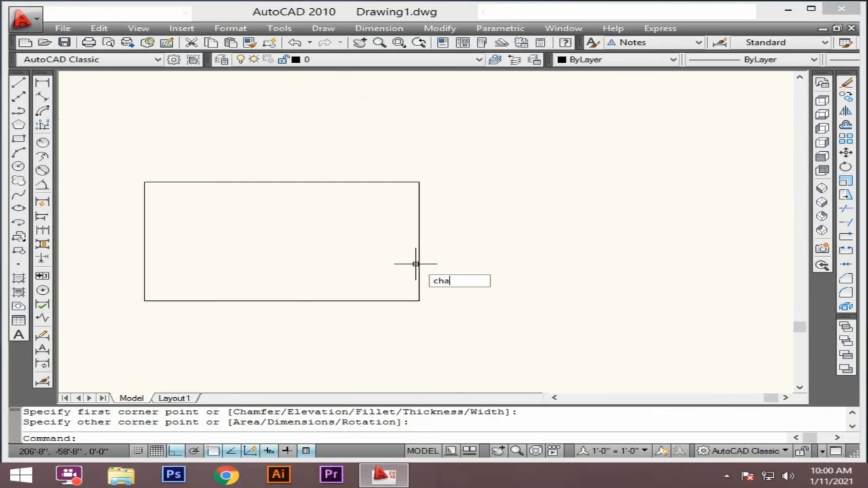
pyautogui.write('a')
pyautogui.press('Return')
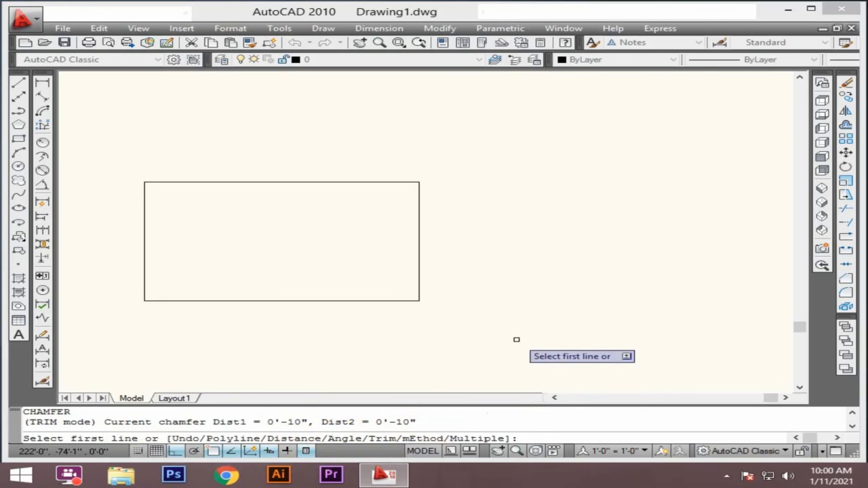
pyautogui.write('d')
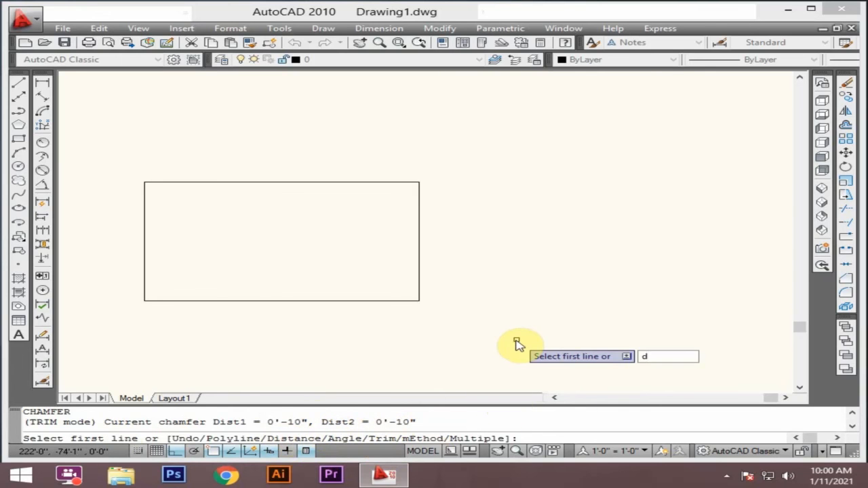
pyautogui.press('Return')
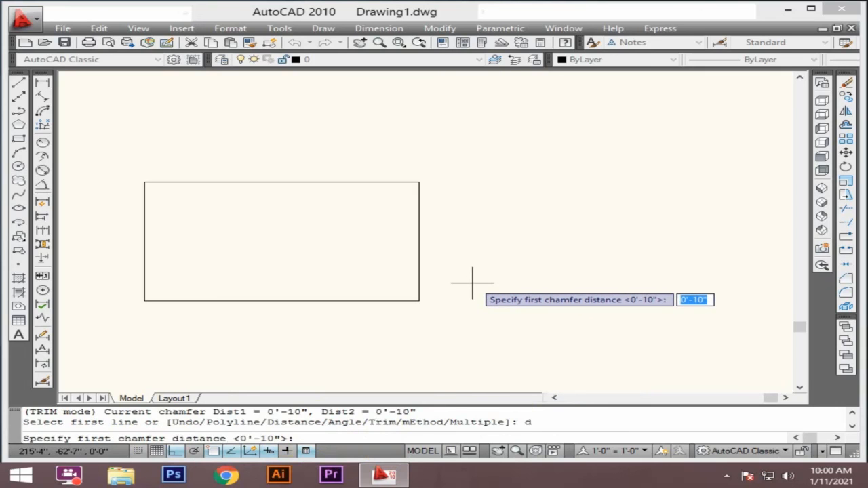
pyautogui.press('Return')
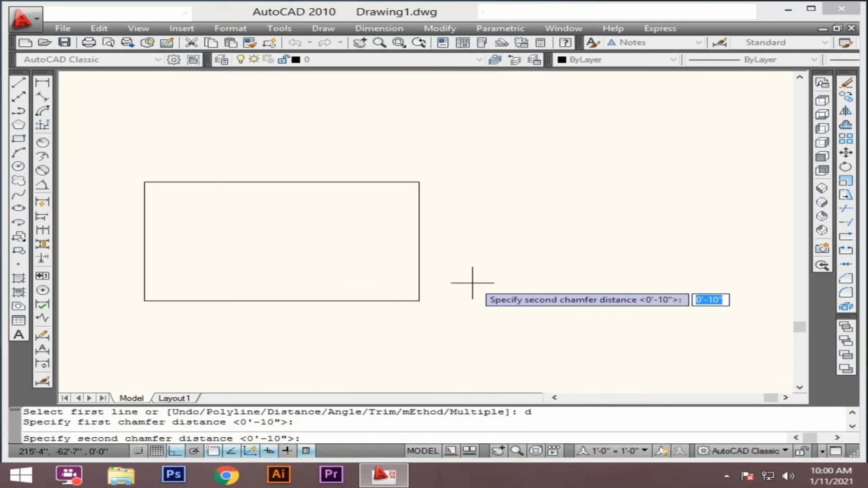
pyautogui.write('20')
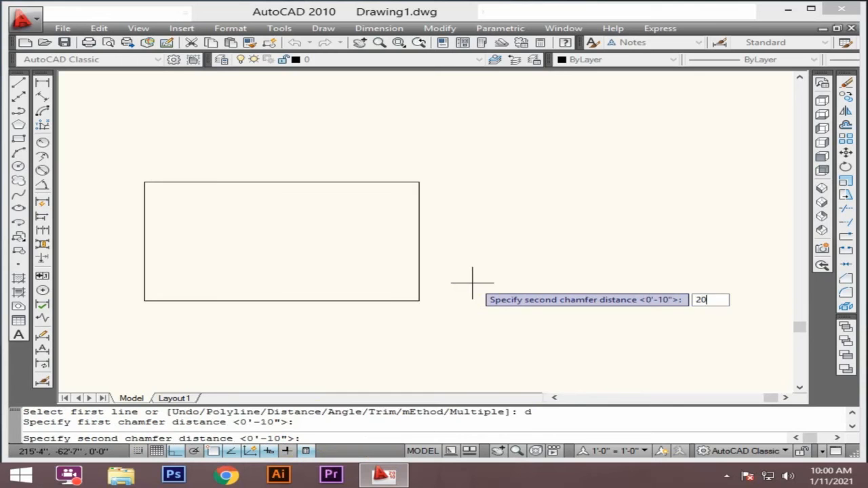
pyautogui.press('Return')
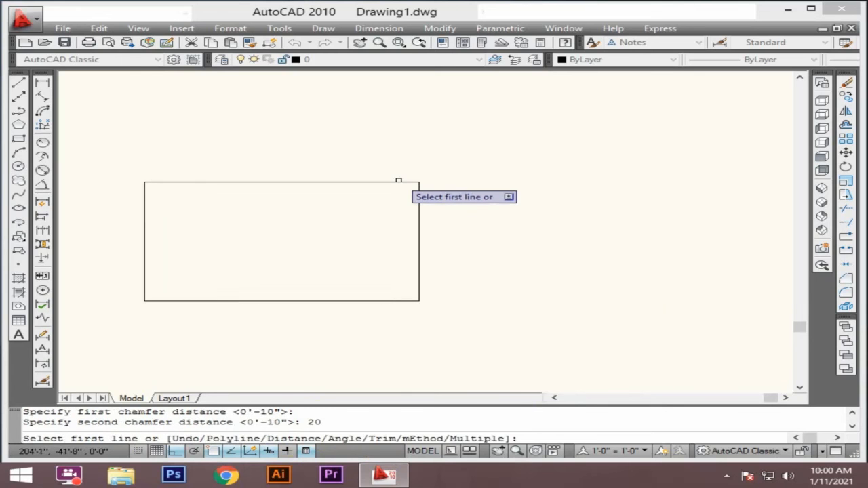
pyautogui.click(398, 181)
pyautogui.click(419, 197)
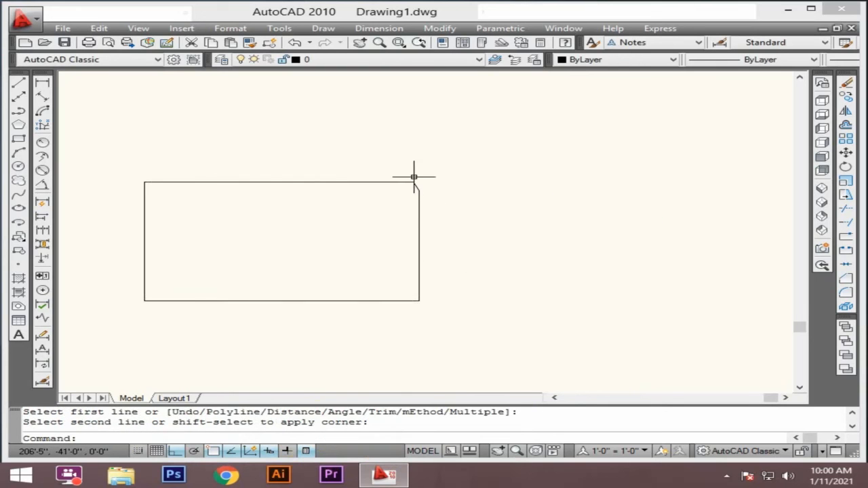
# Chamfer the plain rectangle's upper-left corner with distances of 20" along the top edge and 30" along the left edge
pyautogui.scroll(3, 416, 178)
pyautogui.scroll(-5, 426, 199)
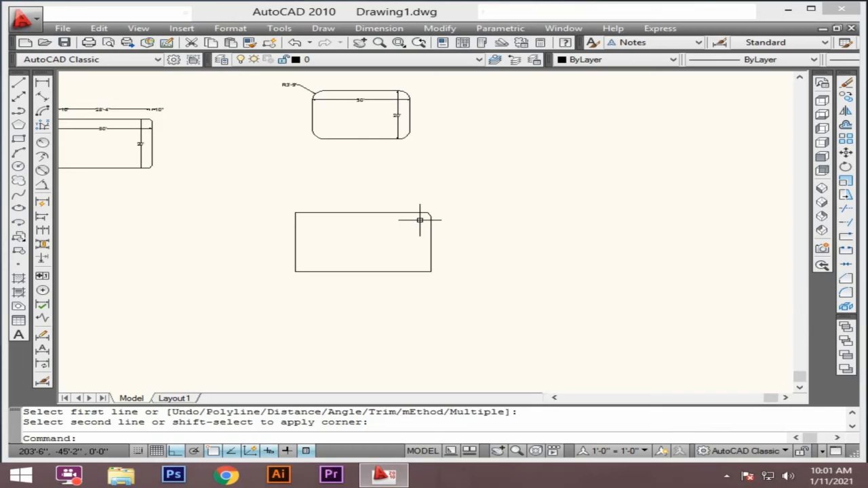
pyautogui.write('cha')
pyautogui.press('Return')
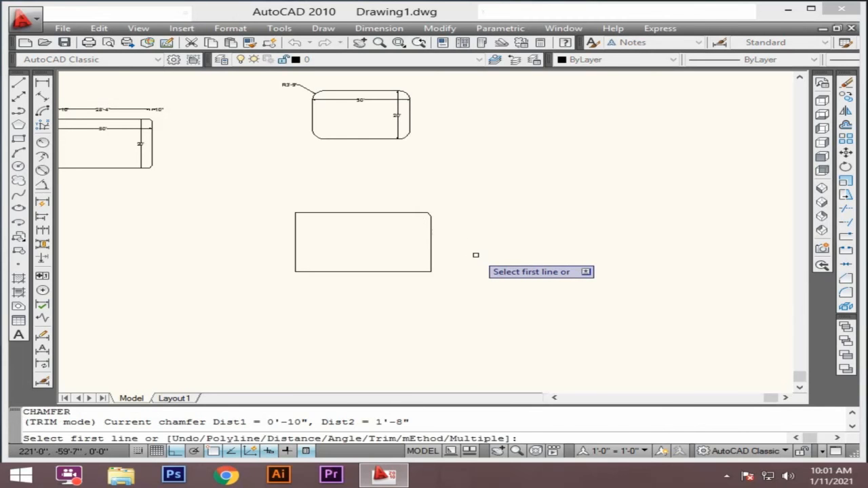
pyautogui.write('d')
pyautogui.press('Return')
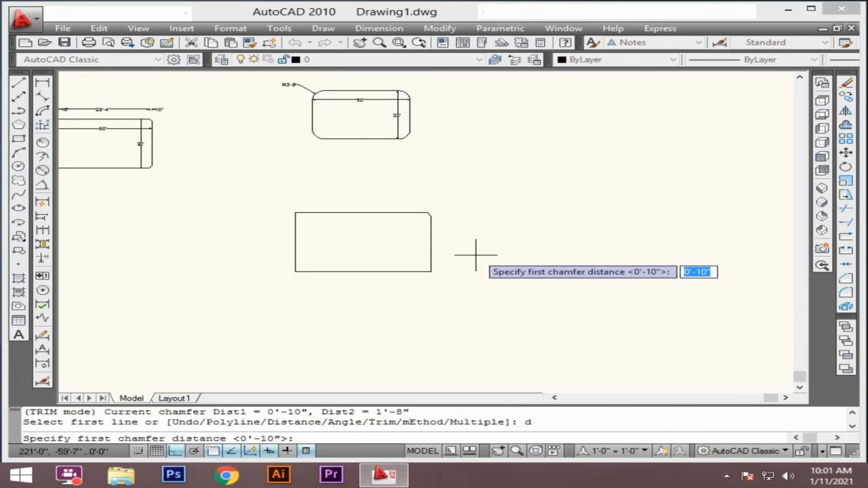
pyautogui.write('20')
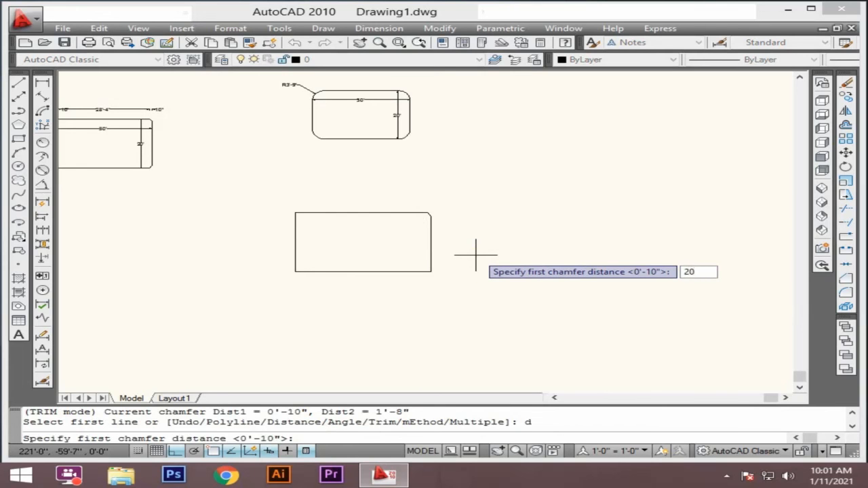
pyautogui.press('Return')
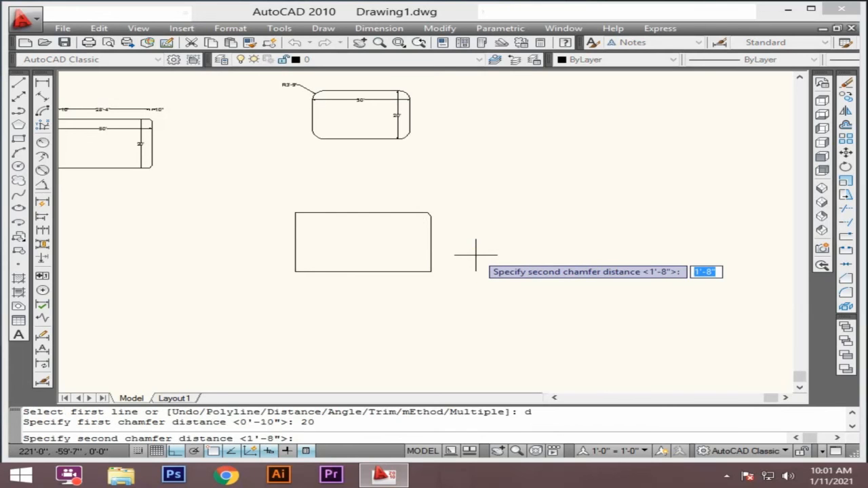
pyautogui.write('30')
pyautogui.press('Return')
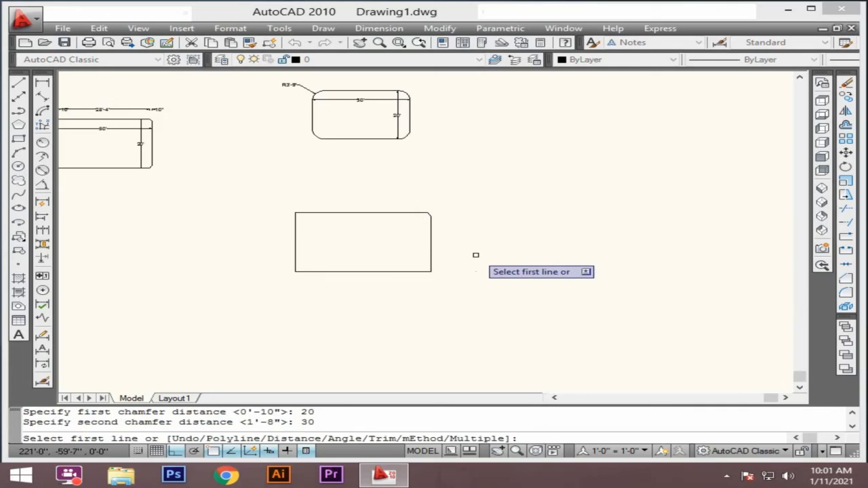
pyautogui.click(296, 216)
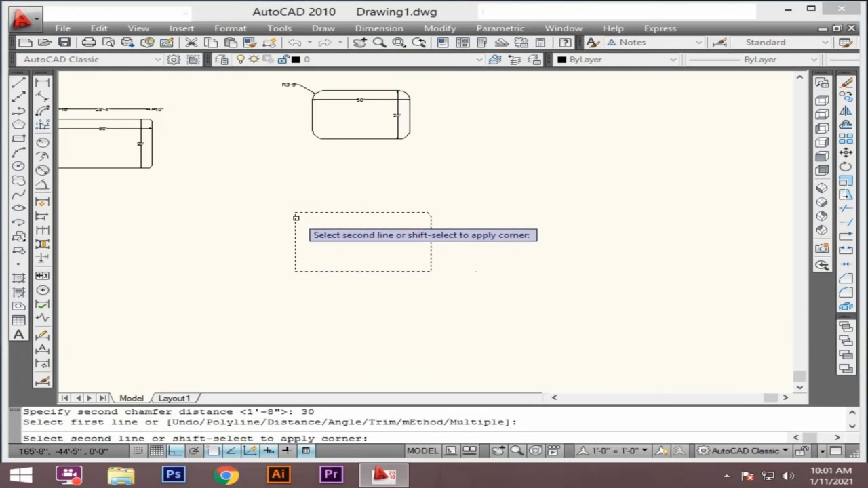
pyautogui.click(297, 226)
pyautogui.scroll(7, 294, 189)
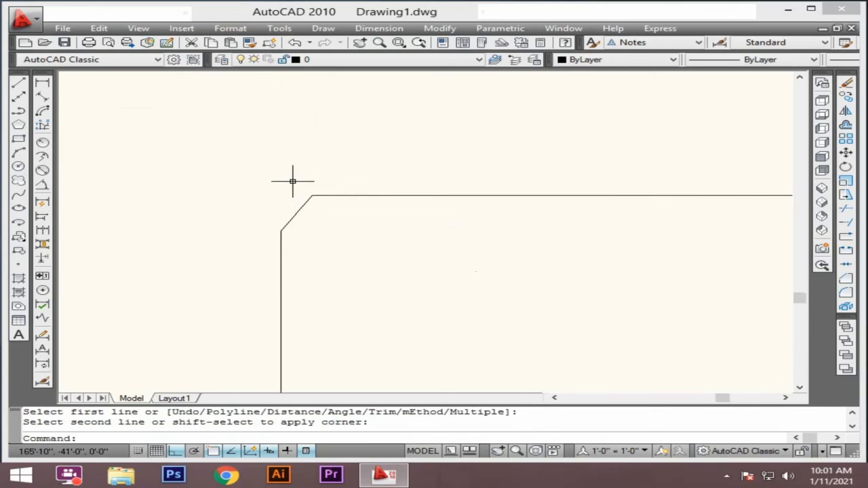
pyautogui.scroll(-5, 293, 181)
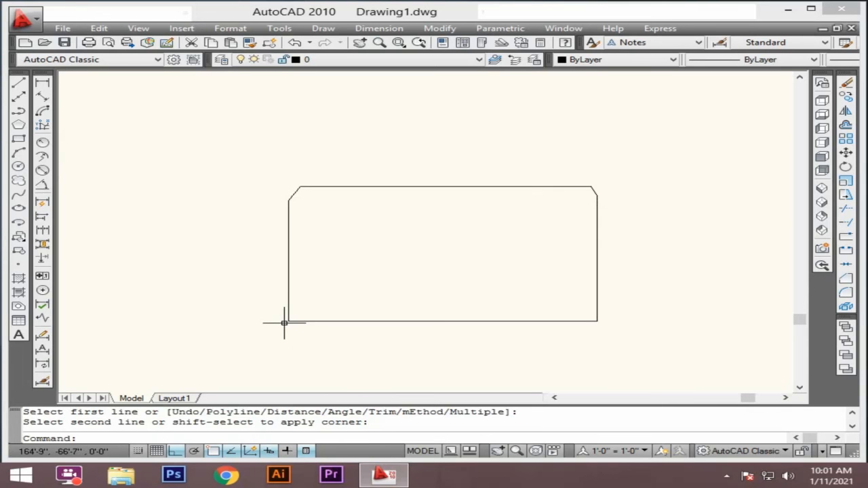
# Fillet the lower-left corner of the chamfered rectangle with a radius of 45"
pyautogui.scroll(-5, 285, 327)
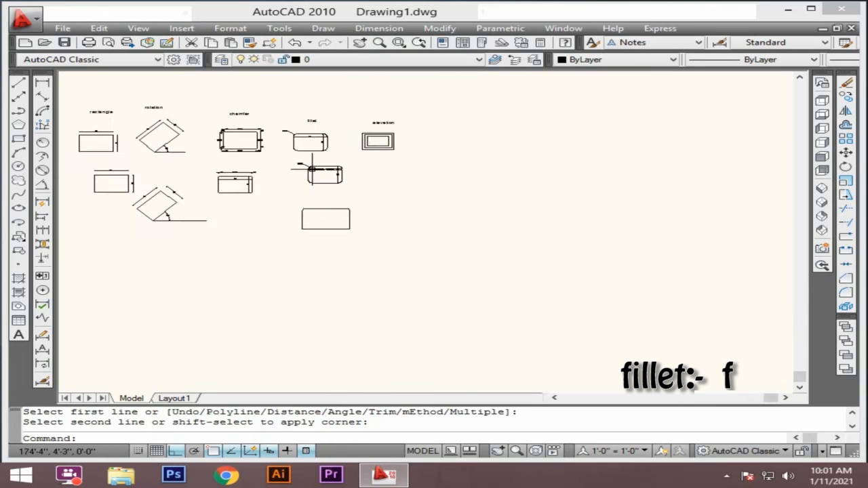
pyautogui.scroll(5, 314, 119)
pyautogui.scroll(1, 315, 119)
pyautogui.scroll(-4, 283, 120)
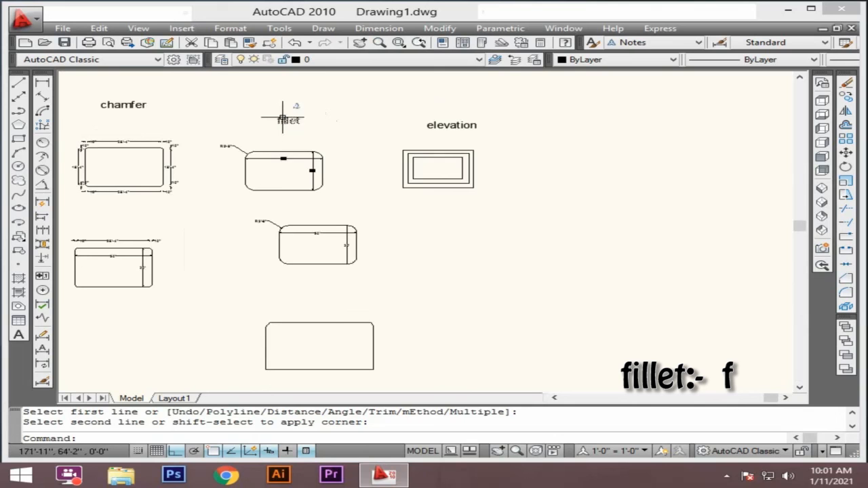
pyautogui.scroll(-2, 300, 296)
pyautogui.scroll(3, 285, 330)
pyautogui.write('f')
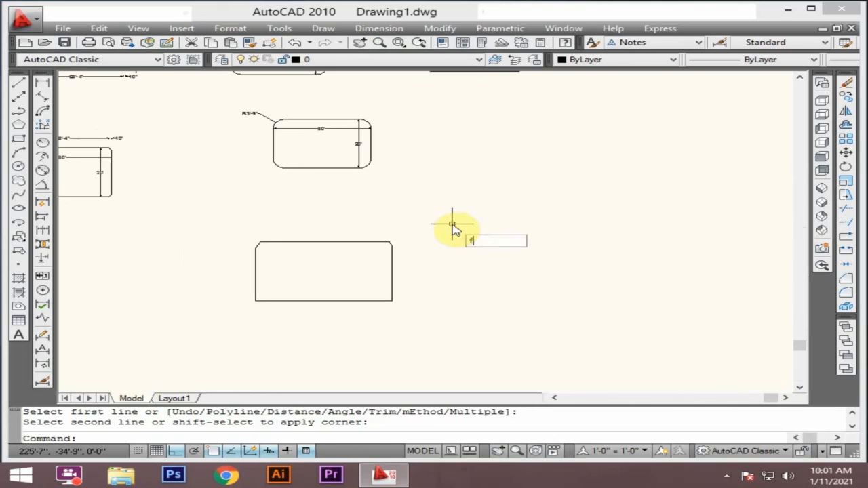
pyautogui.press('Return')
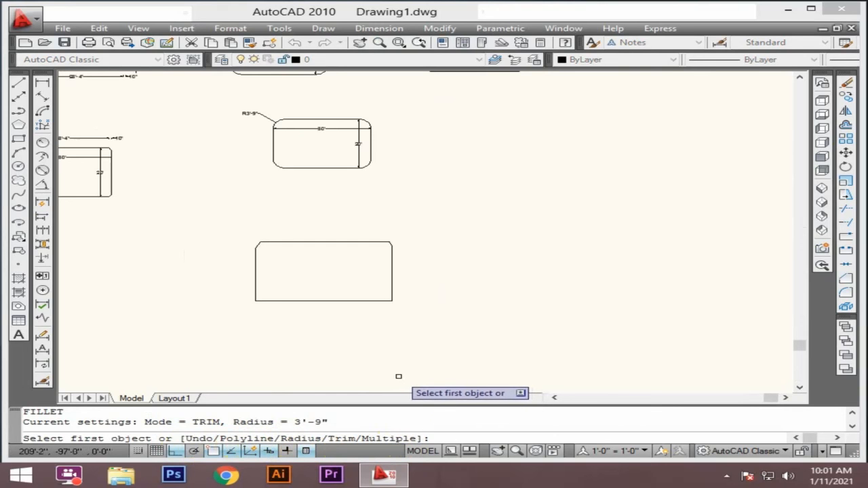
pyautogui.write('r')
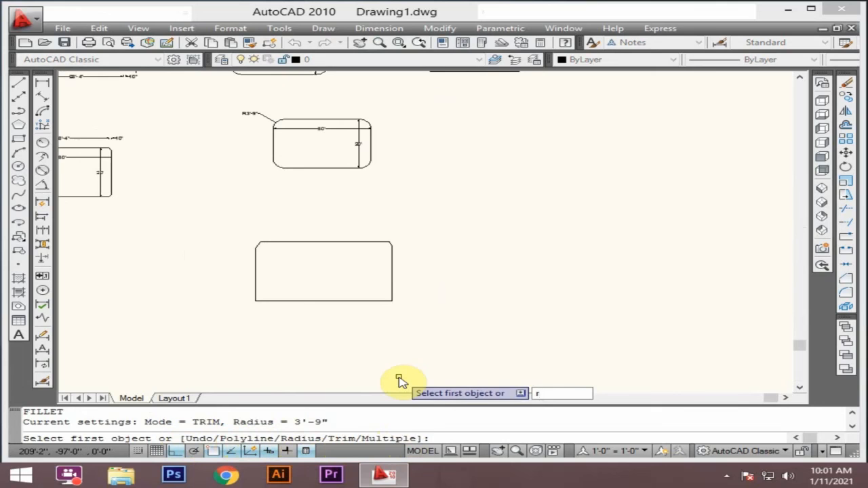
pyautogui.press('Return')
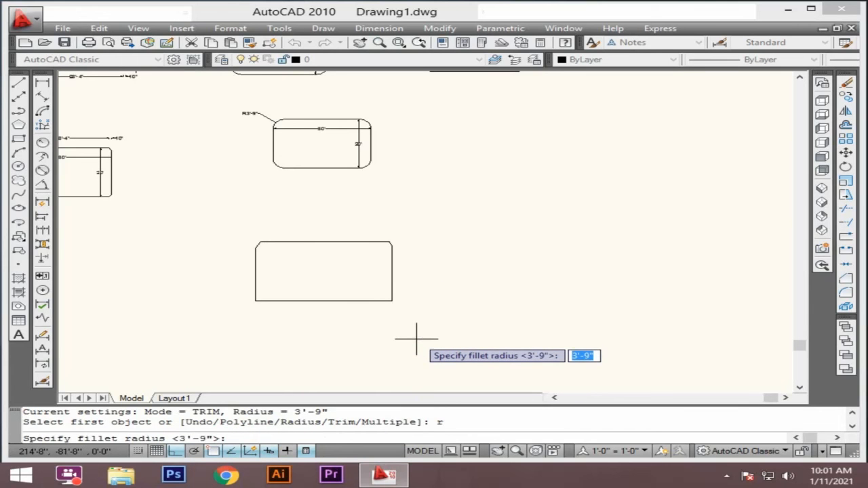
pyautogui.write('45')
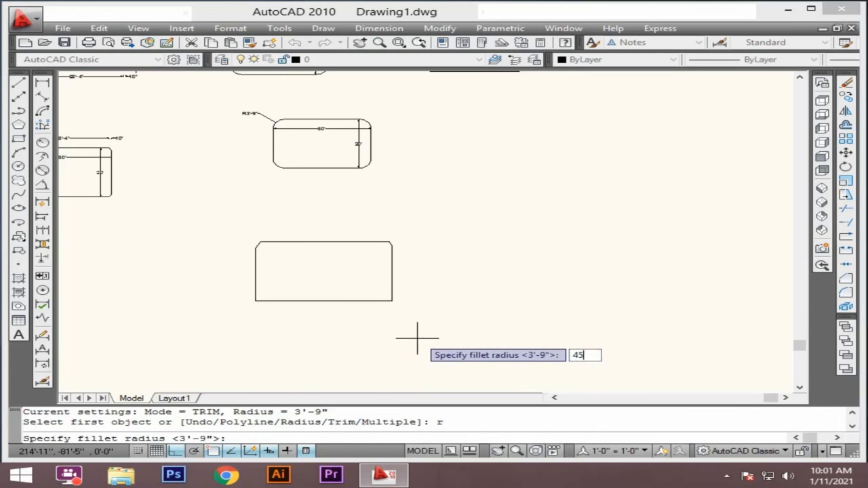
pyautogui.press('Return')
pyautogui.scroll(3, 272, 292)
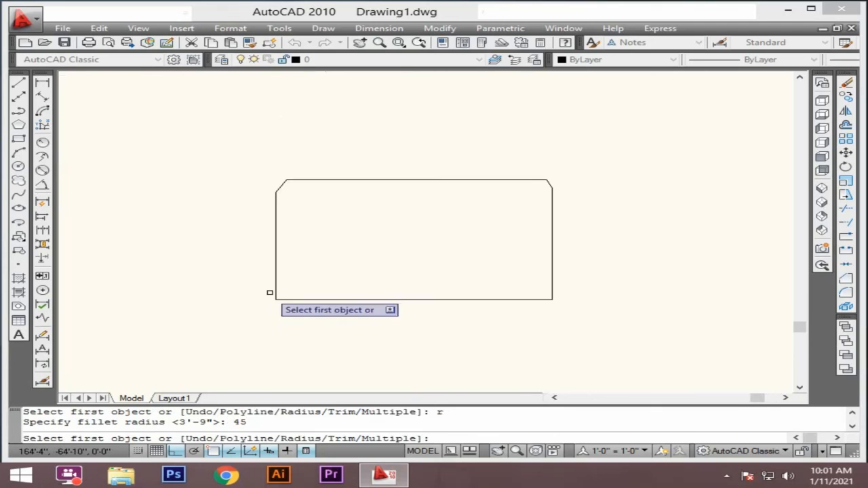
pyautogui.click(273, 284)
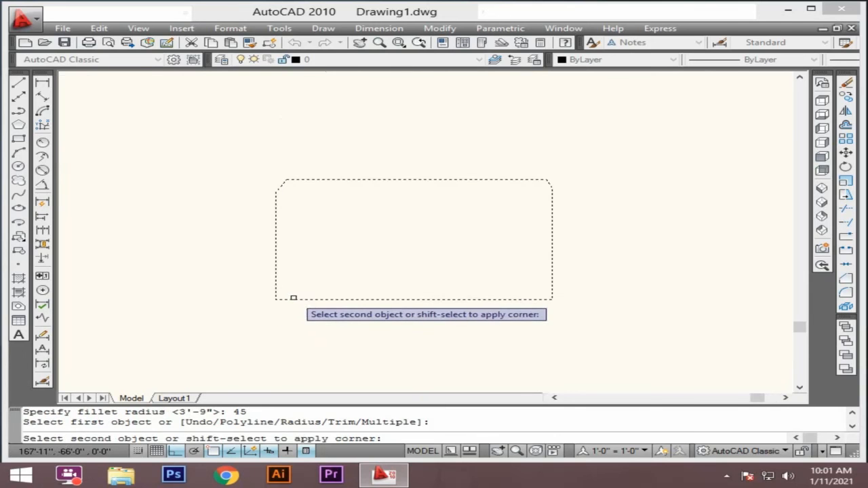
pyautogui.click(291, 299)
pyautogui.scroll(2, 290, 298)
pyautogui.scroll(-1, 271, 291)
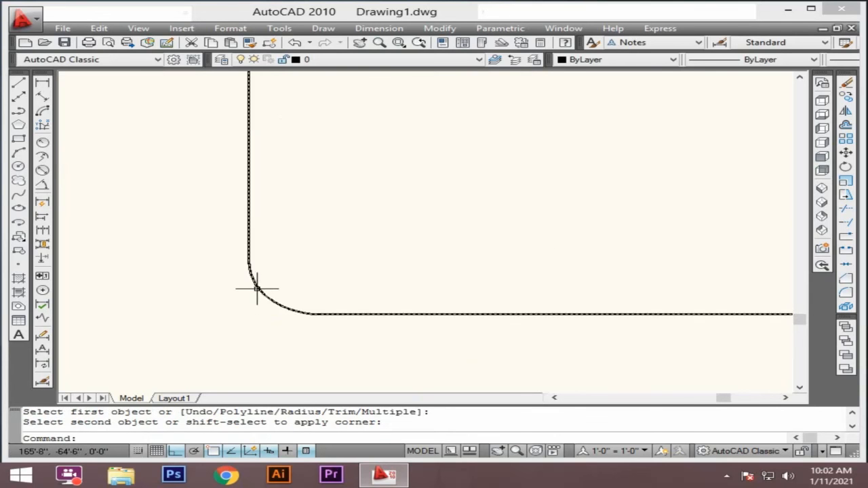
pyautogui.scroll(-3, 244, 289)
pyautogui.scroll(-2, 247, 290)
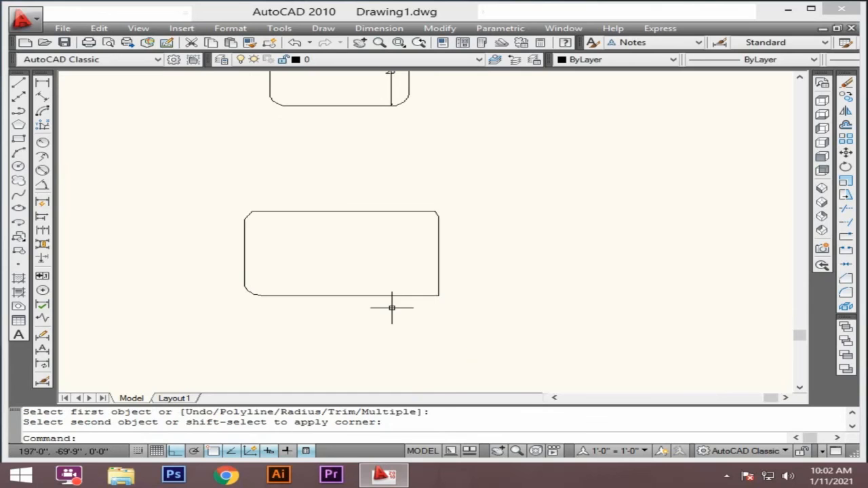
# Fillet the lower-right corner of the same rectangle with a radius of 20"
pyautogui.press('Return')
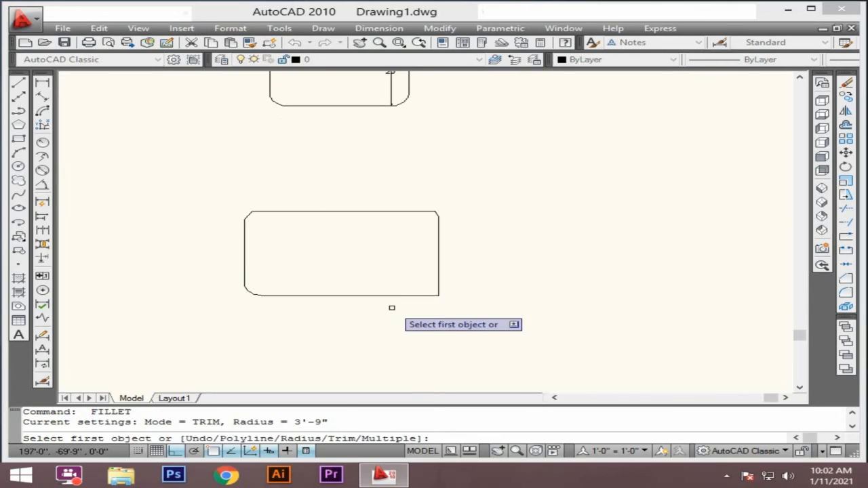
pyautogui.write('r')
pyautogui.press('Return')
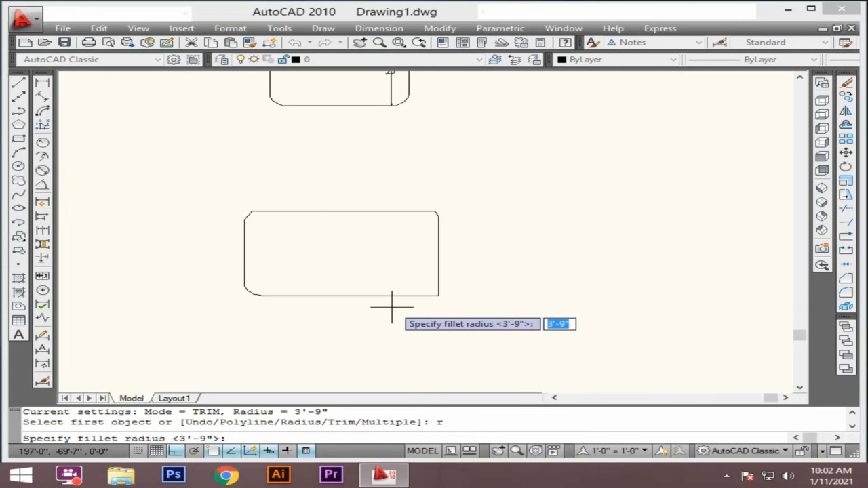
pyautogui.write('20')
pyautogui.press('Return')
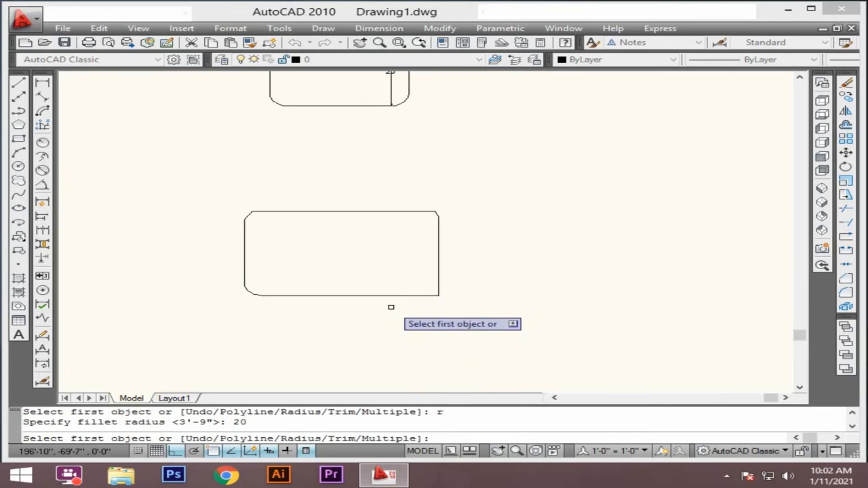
pyautogui.click(417, 297)
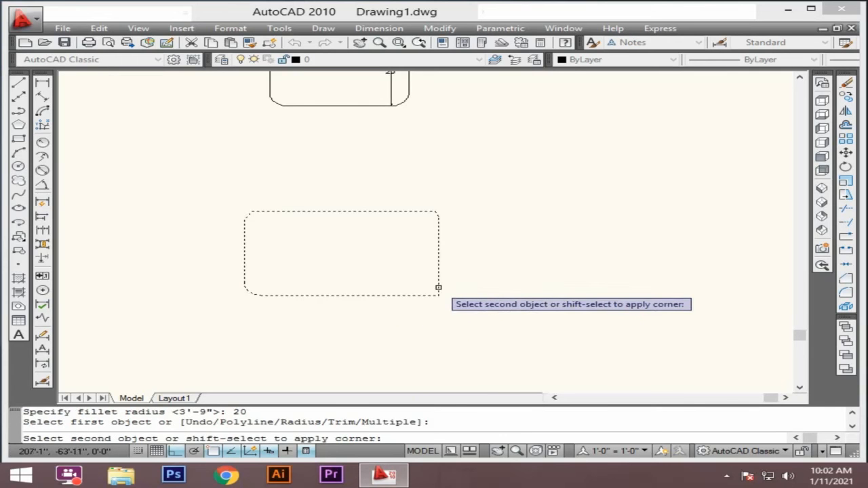
pyautogui.click(438, 289)
pyautogui.scroll(5, 438, 298)
pyautogui.scroll(-3, 436, 311)
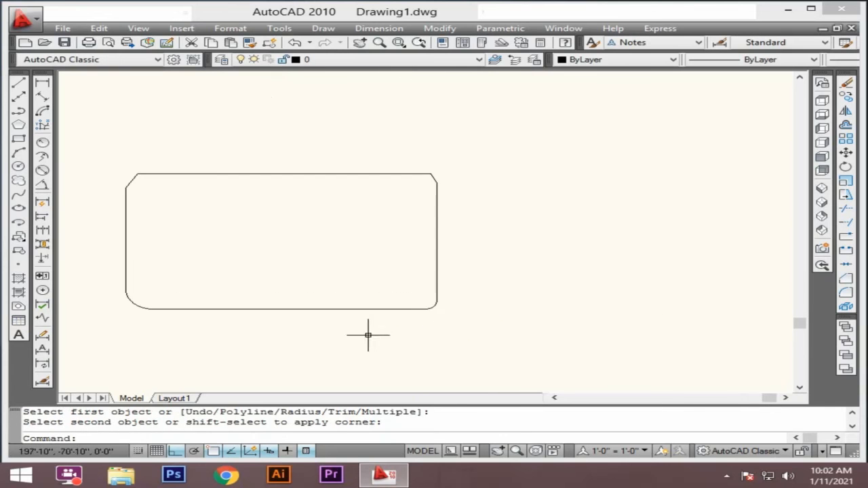
pyautogui.scroll(4, 440, 304)
pyautogui.scroll(-3, 429, 304)
pyautogui.scroll(-2, 428, 303)
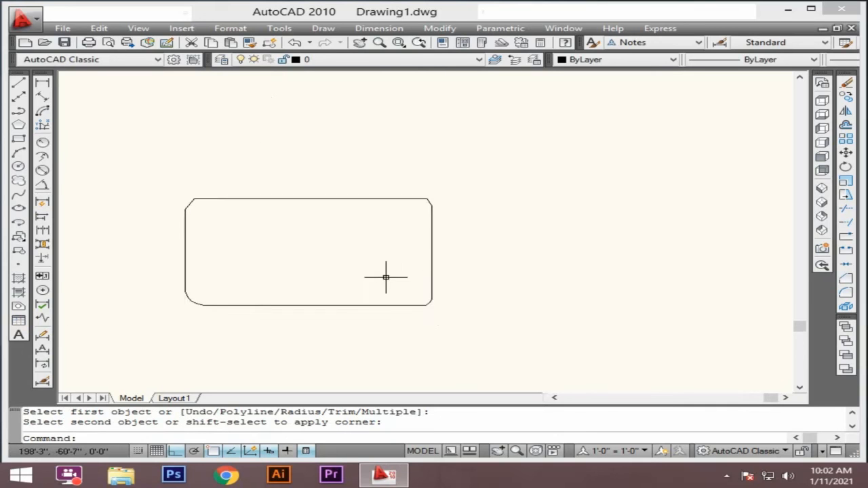
# Erase the practice rectangle with the chamfered and filleted corners below the fillet samples
pyautogui.scroll(-4, 342, 293)
pyautogui.click(379, 258)
pyautogui.click(326, 308)
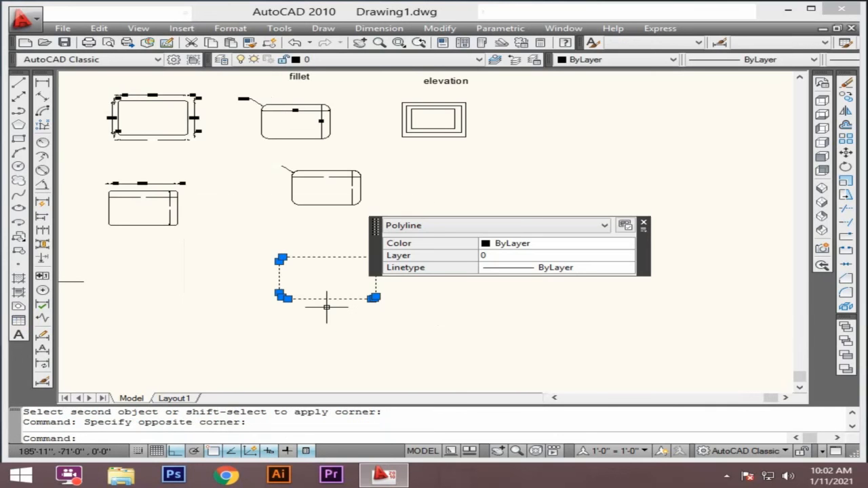
pyautogui.press('Delete')
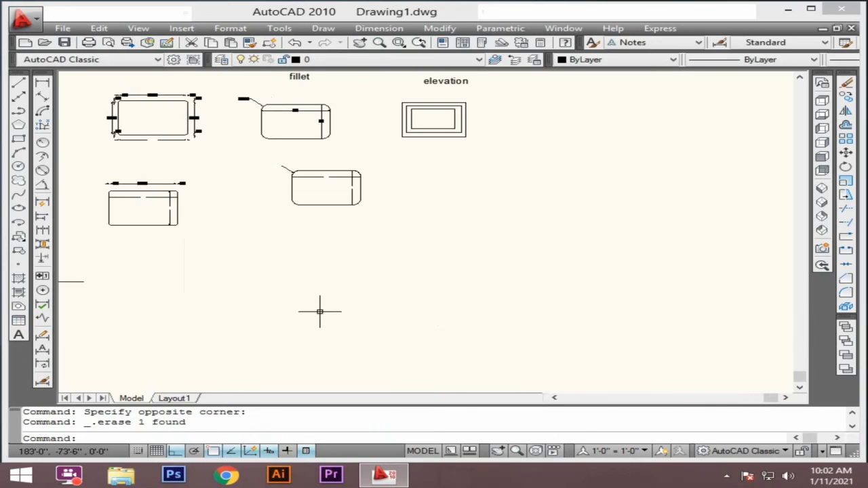
# Draw a test rectangle to the lower right of the lower filleted rectangle and erase it
pyautogui.scroll(-5, 319, 312)
pyautogui.scroll(3, 520, 282)
pyautogui.scroll(2, 393, 104)
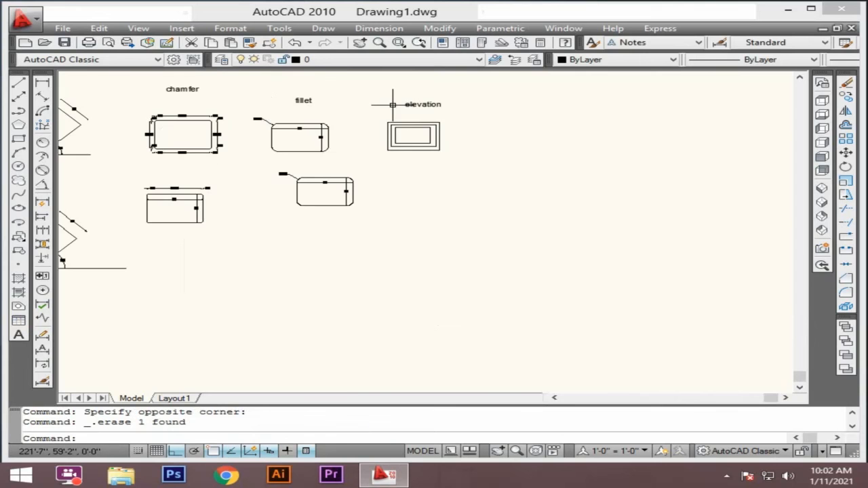
pyautogui.write('rec')
pyautogui.press('Return')
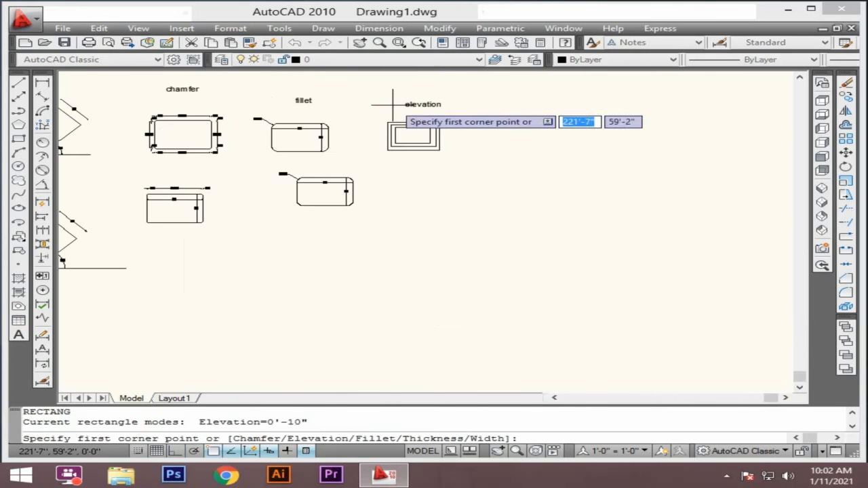
pyautogui.click(397, 237)
pyautogui.scroll(3, 441, 271)
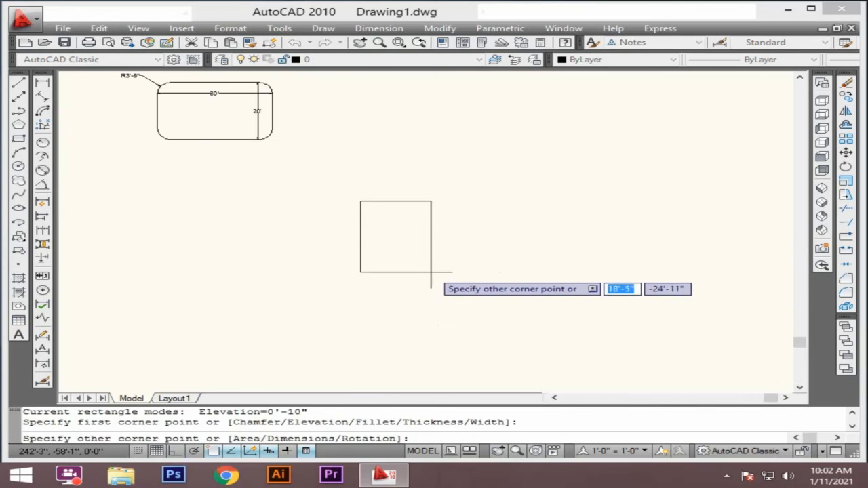
pyautogui.click(427, 252)
pyautogui.click(455, 206)
pyautogui.click(333, 291)
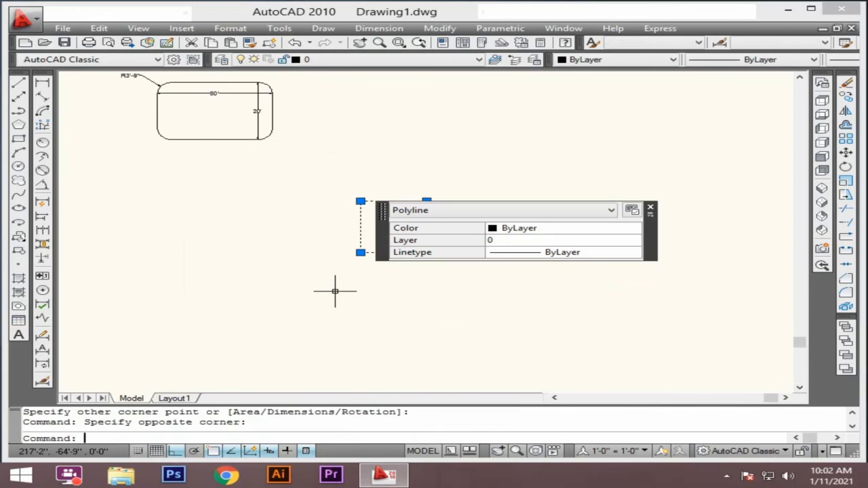
pyautogui.press('Delete')
# Draw a large rectangle below the nested elevation sample with the Rectangle command's elevation set to 0
pyautogui.scroll(-4, 380, 279)
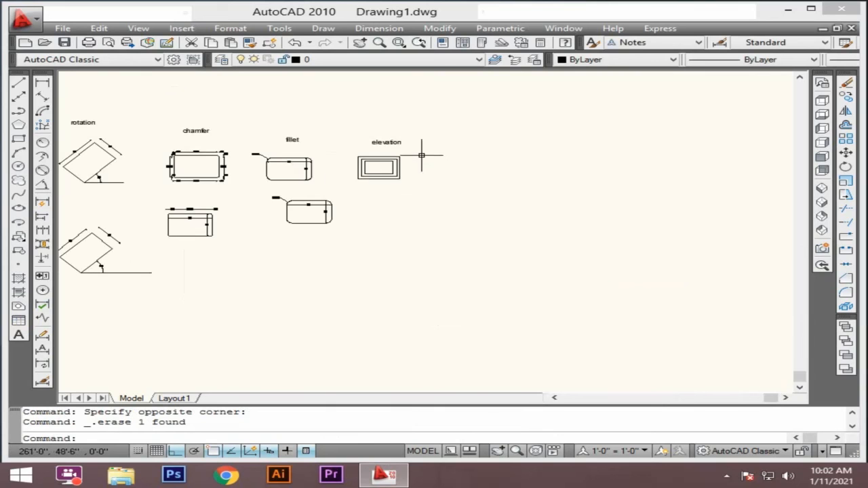
pyautogui.scroll(4, 382, 224)
pyautogui.write('r')
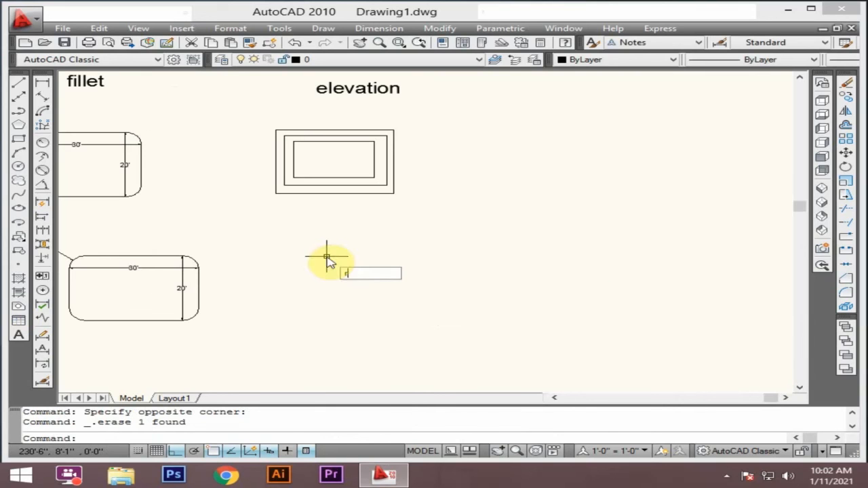
pyautogui.write('ec')
pyautogui.press('Return')
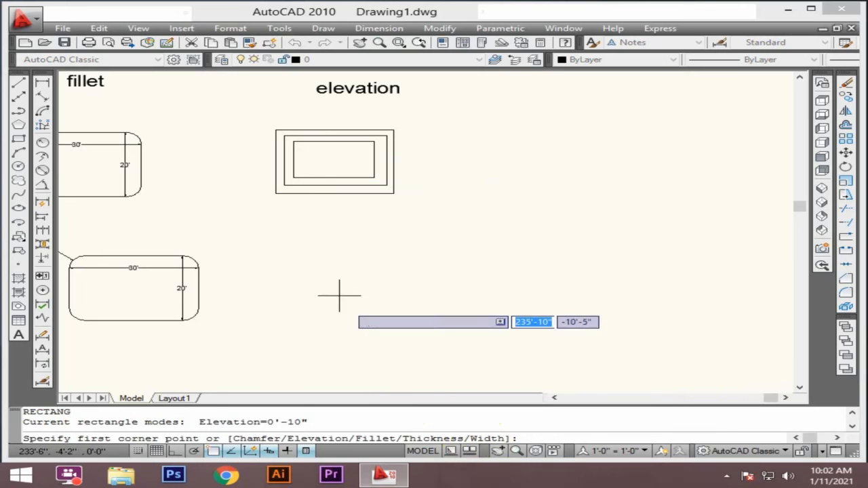
pyautogui.write('e')
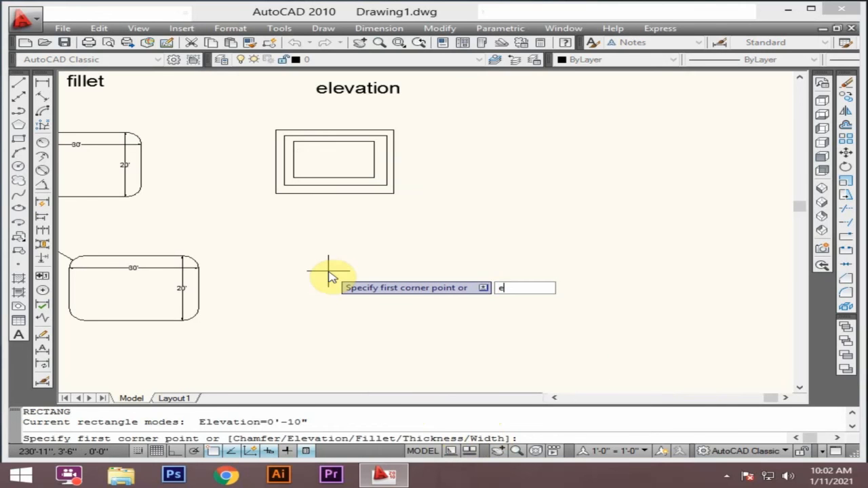
pyautogui.press('Return')
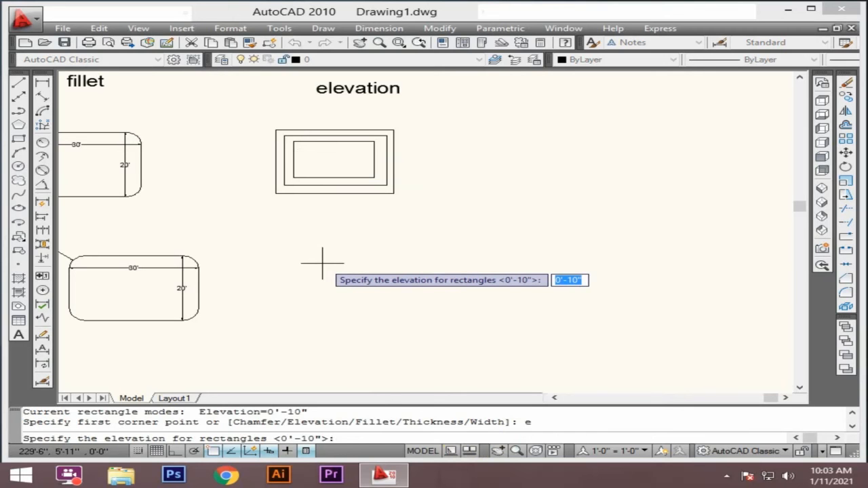
pyautogui.write('0')
pyautogui.press('Return')
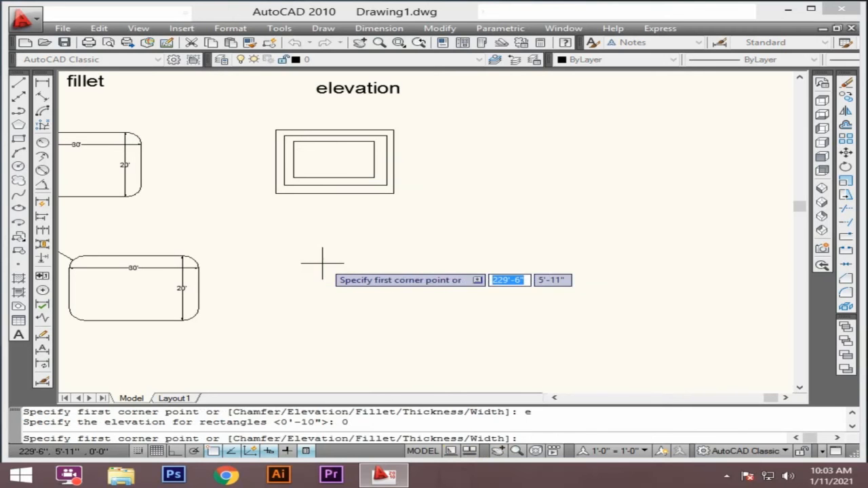
pyautogui.click(308, 241)
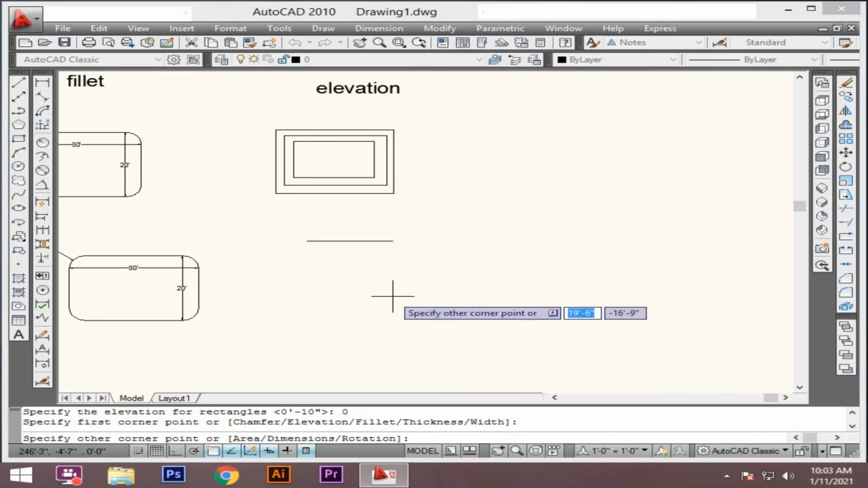
pyautogui.click(531, 347)
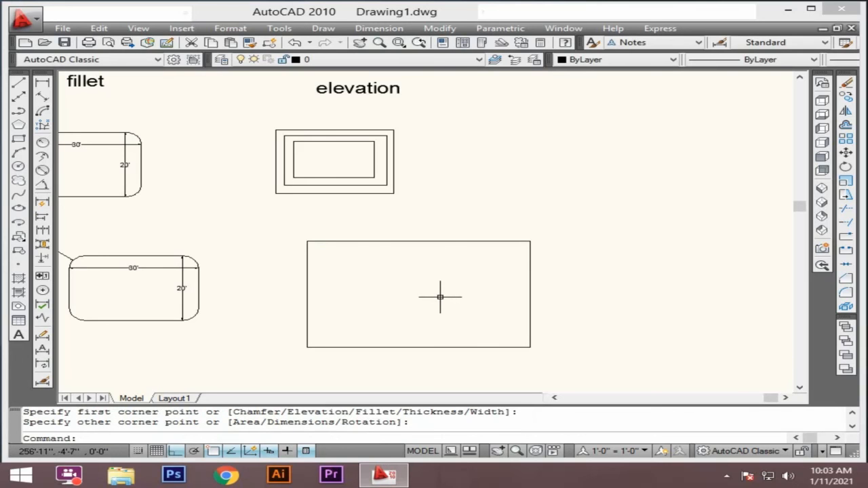
# Draw a slightly smaller rectangle inside the new large one with the rectangle elevation set to 5"
pyautogui.write('re')
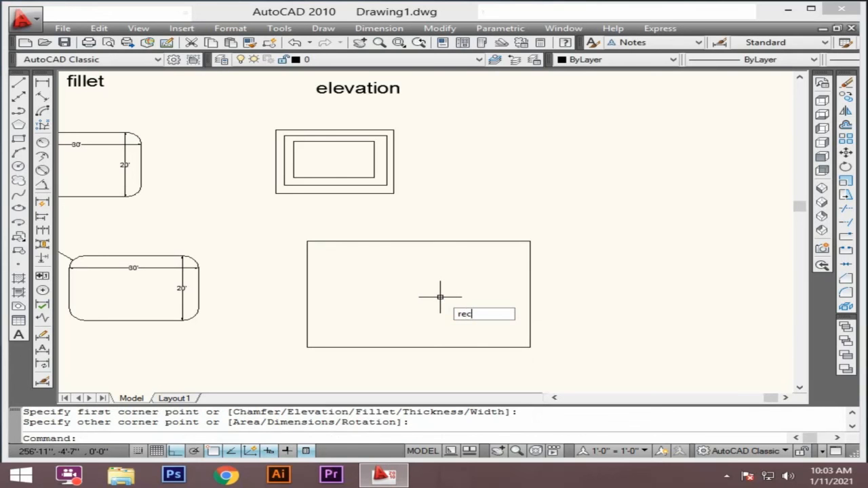
pyautogui.write('c')
pyautogui.press('Return')
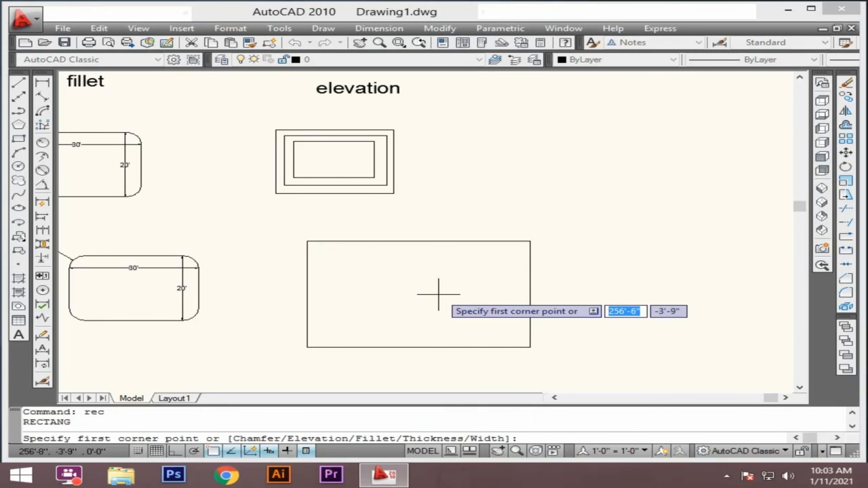
pyautogui.write('e')
pyautogui.press('Return')
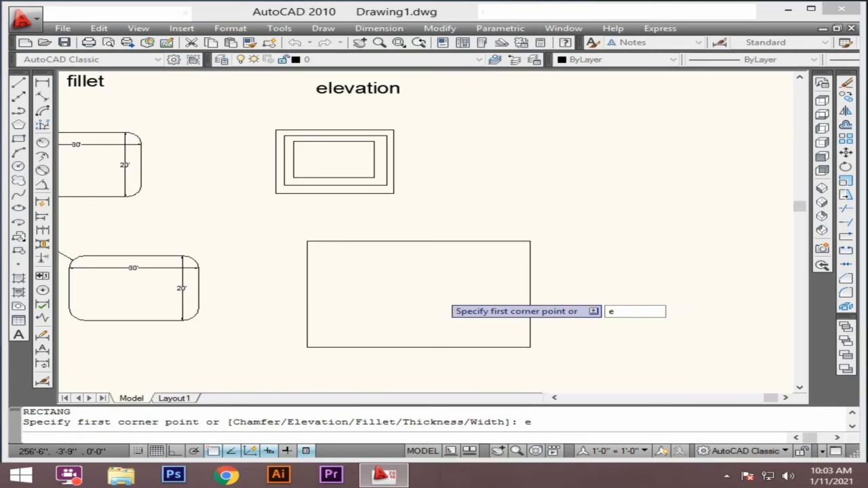
pyautogui.write('5')
pyautogui.press('Return')
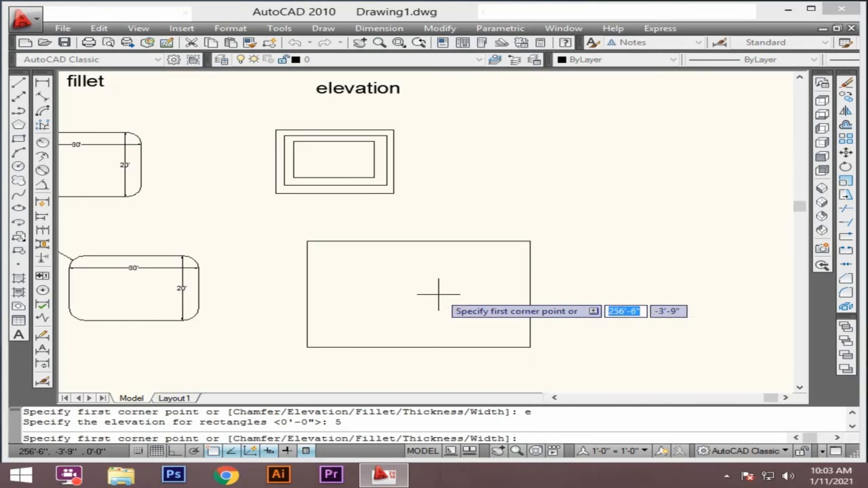
pyautogui.click(319, 251)
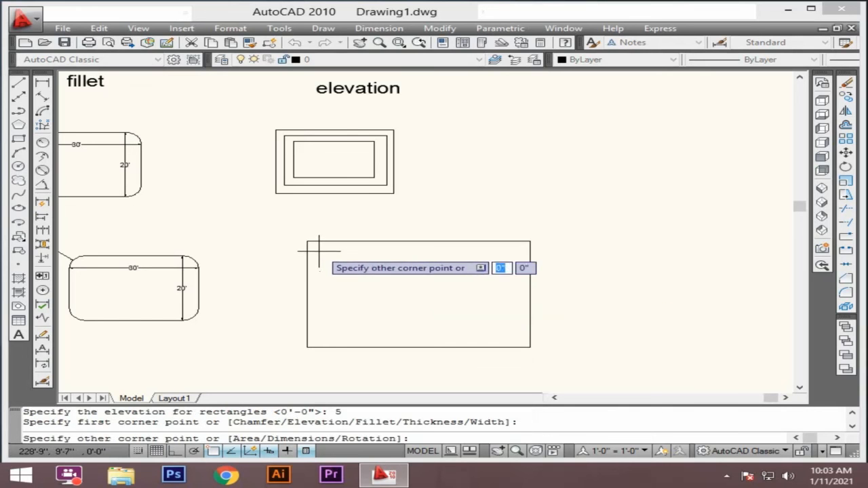
pyautogui.click(514, 335)
# Draw a third, innermost rectangle inside the two new nested ones with the rectangle elevation set to 10"
pyautogui.press('Return')
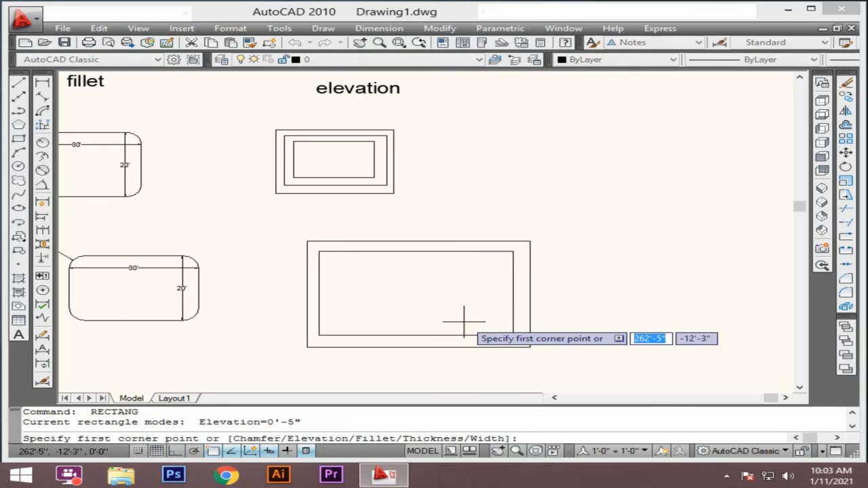
pyautogui.write('e')
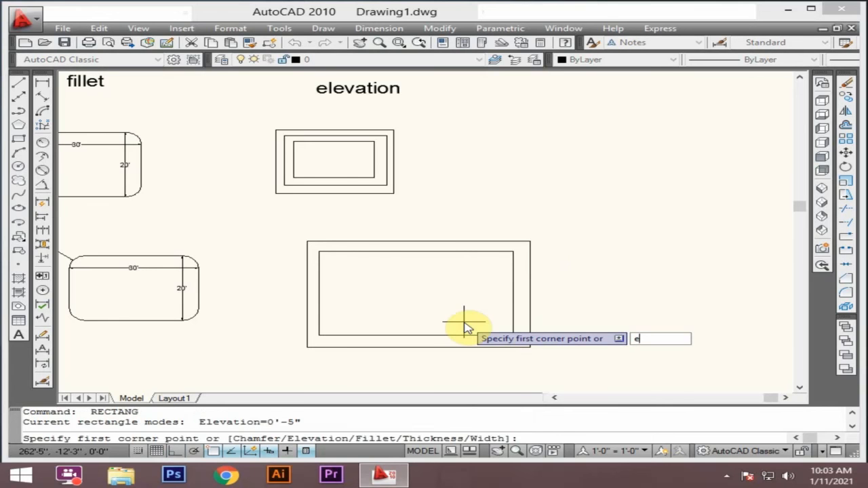
pyautogui.press('Return')
pyautogui.write('10')
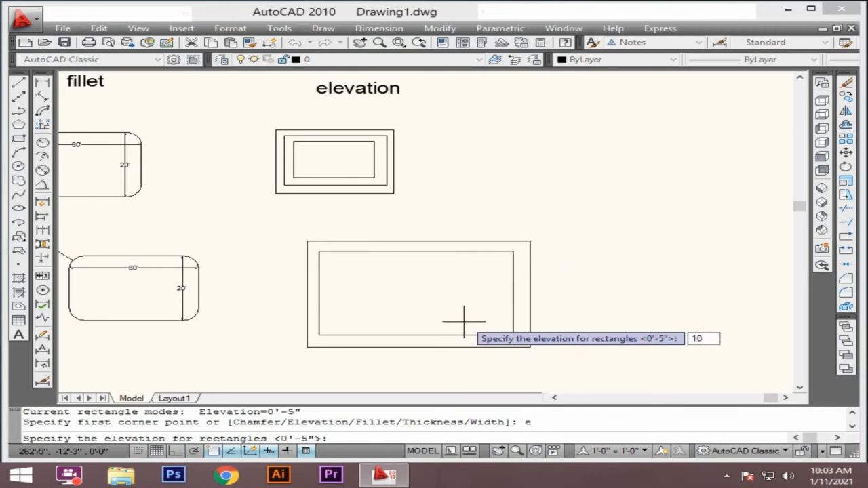
pyautogui.press('Return')
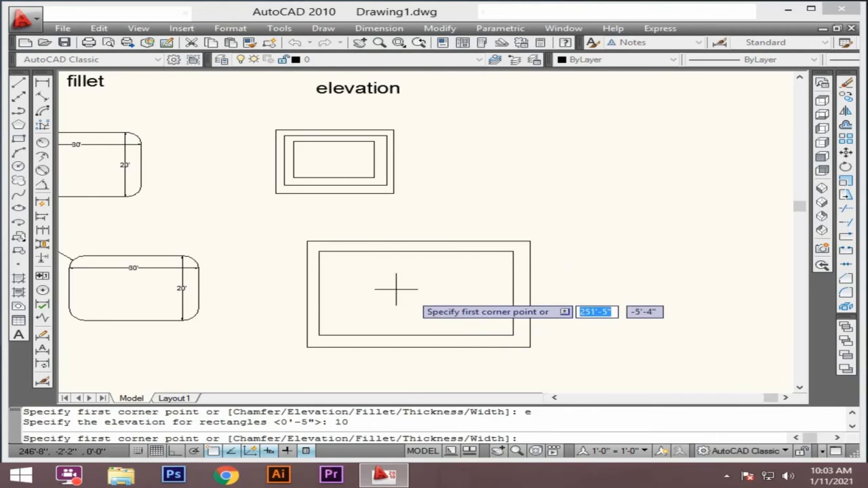
pyautogui.click(332, 259)
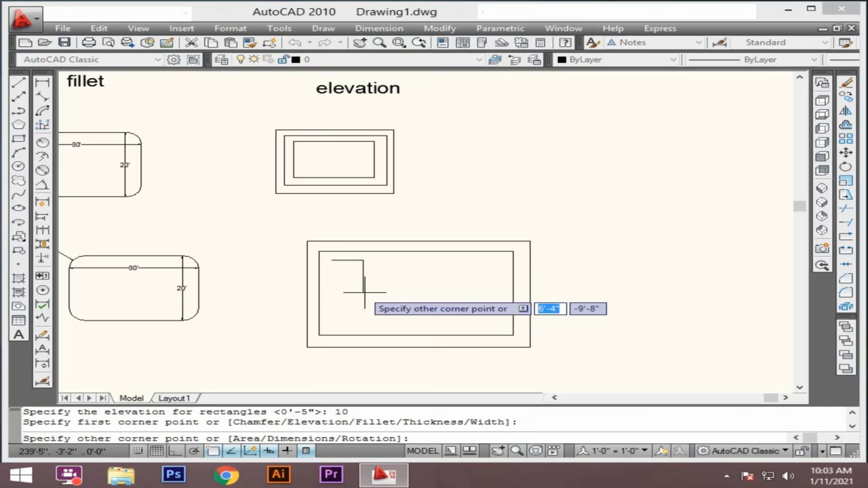
pyautogui.click(500, 325)
# Orbit to a low side view to examine the height differences between the nested elevation rectangles, and restore the plan view
pyautogui.scroll(2, 444, 271)
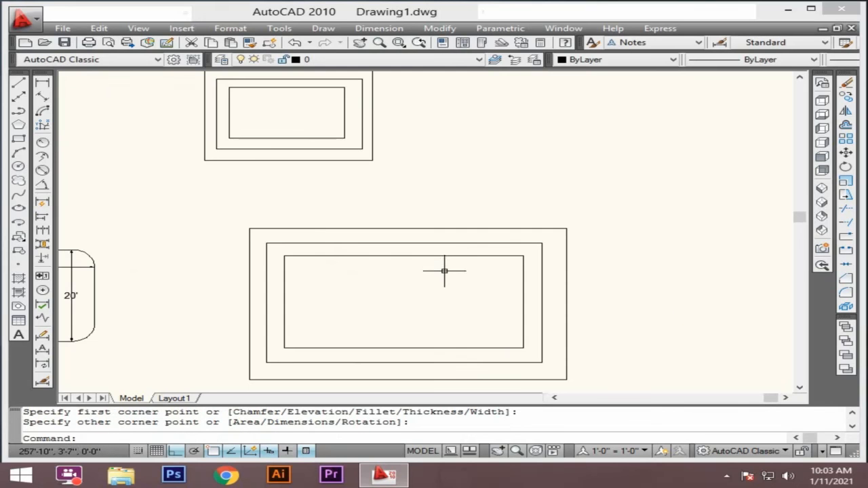
pyautogui.scroll(-3, 444, 271)
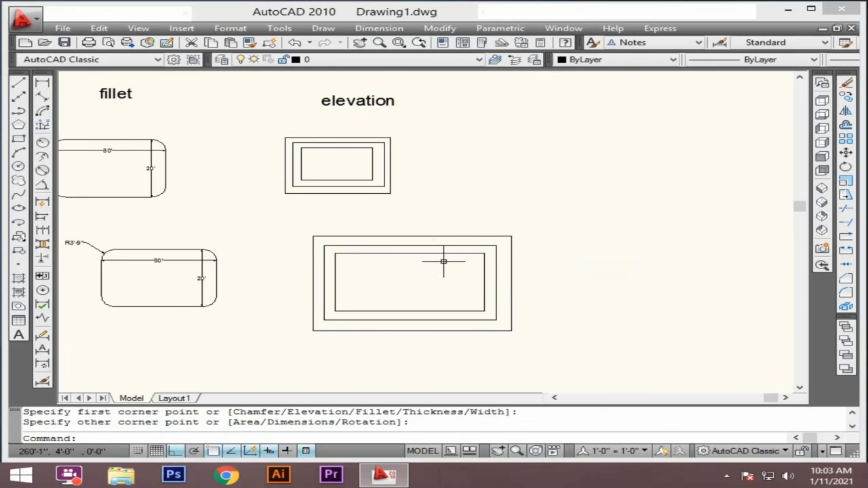
pyautogui.middleClick(548, 281)
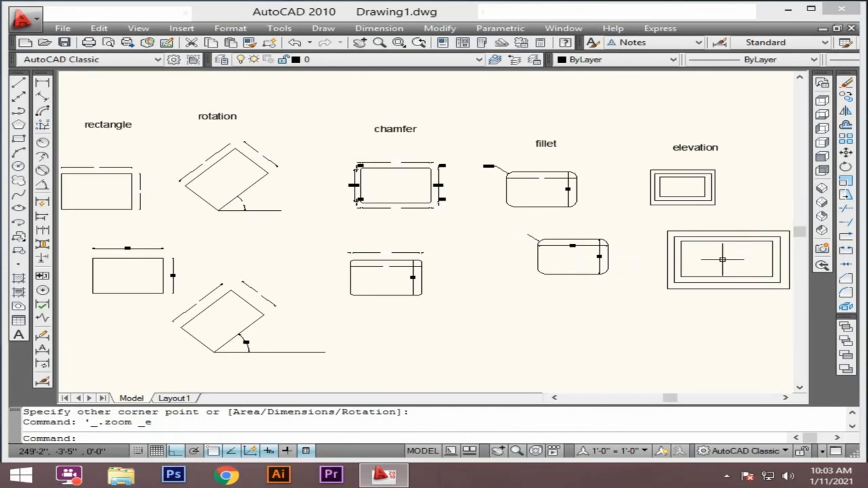
pyautogui.moveTo(724, 261)
pyautogui.mouseDown(button='middle')
pyautogui.moveTo(442, 252)
pyautogui.moveTo(368, 265)
pyautogui.moveTo(345, 238)
pyautogui.moveTo(388, 226)
pyautogui.moveTo(389, 262)
pyautogui.moveTo(383, 228)
pyautogui.moveTo(364, 283)
pyautogui.moveTo(441, 271)
pyautogui.mouseUp(button='middle')
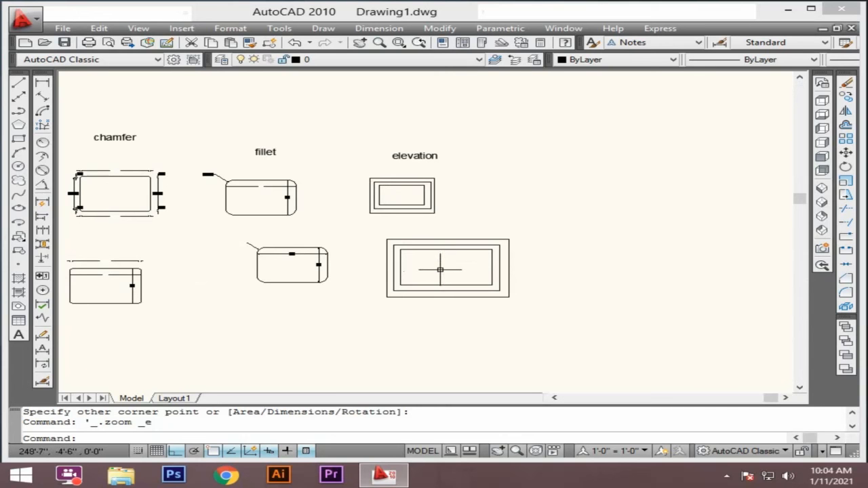
pyautogui.moveTo(441, 270)
pyautogui.keyDown('shift'); pyautogui.mouseDown(button='middle')
pyautogui.moveTo(450, 251)
pyautogui.moveTo(445, 194)
pyautogui.moveTo(397, 169)
pyautogui.moveTo(393, 116)
pyautogui.moveTo(390, 149)
pyautogui.mouseUp(button='middle'); pyautogui.keyUp('shift')
pyautogui.scroll(5, 483, 329)
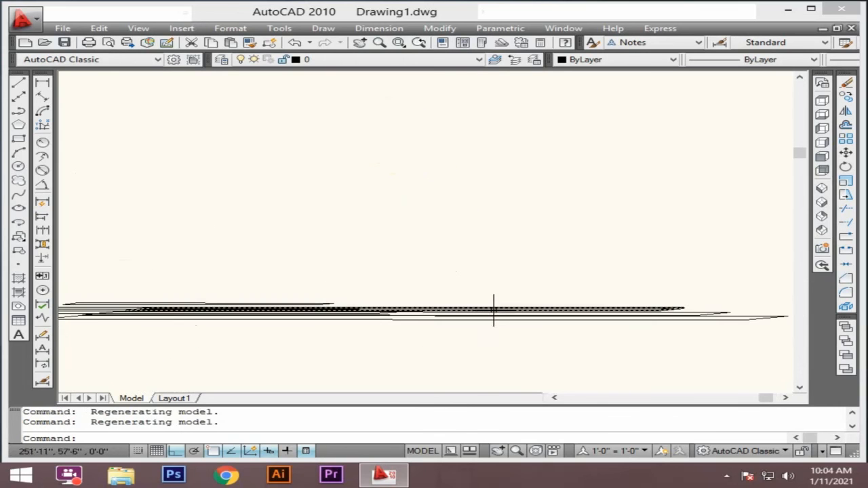
pyautogui.moveTo(584, 300)
pyautogui.keyDown('shift'); pyautogui.mouseDown(button='middle')
pyautogui.moveTo(579, 314)
pyautogui.moveTo(578, 305)
pyautogui.mouseUp(button='middle'); pyautogui.keyUp('shift')
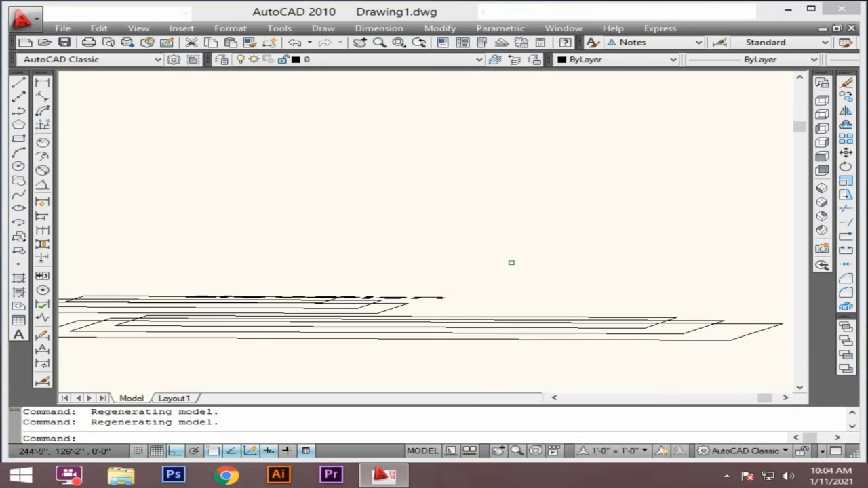
pyautogui.hotkey('ctrl', 'z')
pyautogui.hotkey('ctrl', 'z')
pyautogui.hotkey('ctrl', 'z')
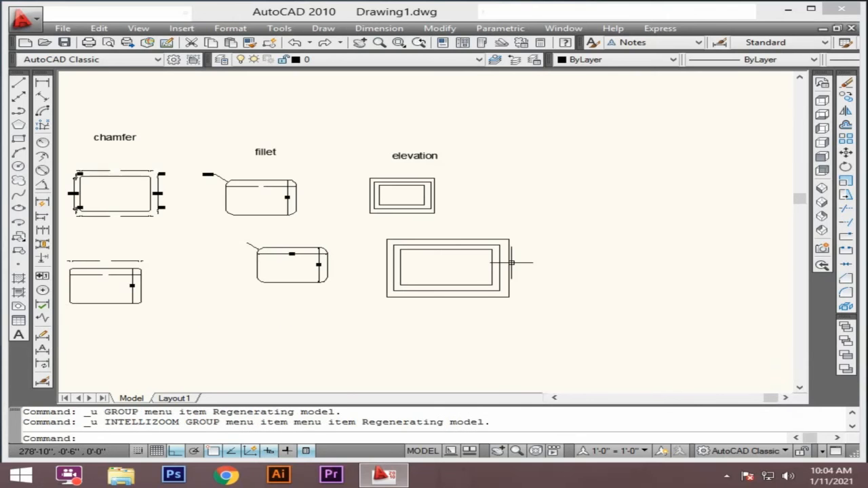
pyautogui.scroll(-2, 511, 263)
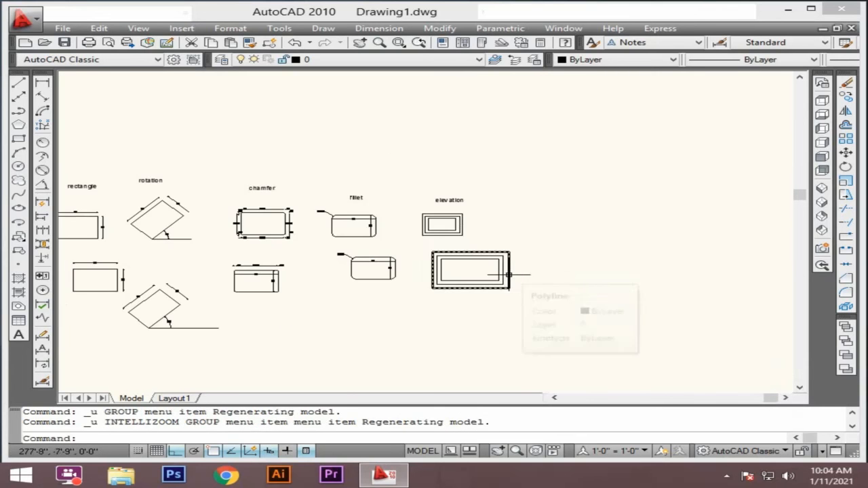
pyautogui.scroll(-2, 564, 264)
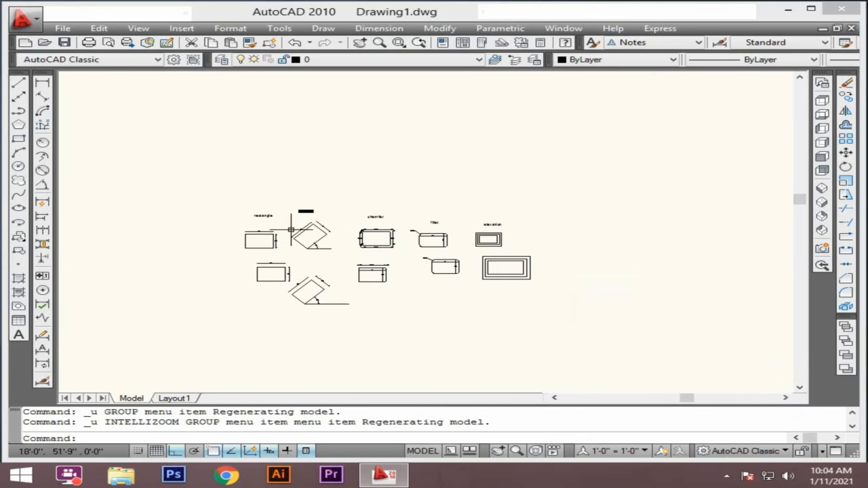
pyautogui.scroll(4, 292, 230)
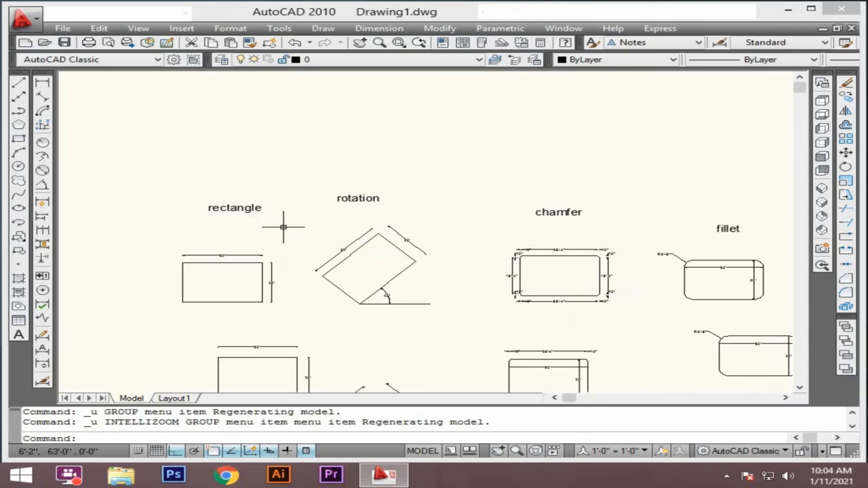
pyautogui.scroll(-3, 346, 238)
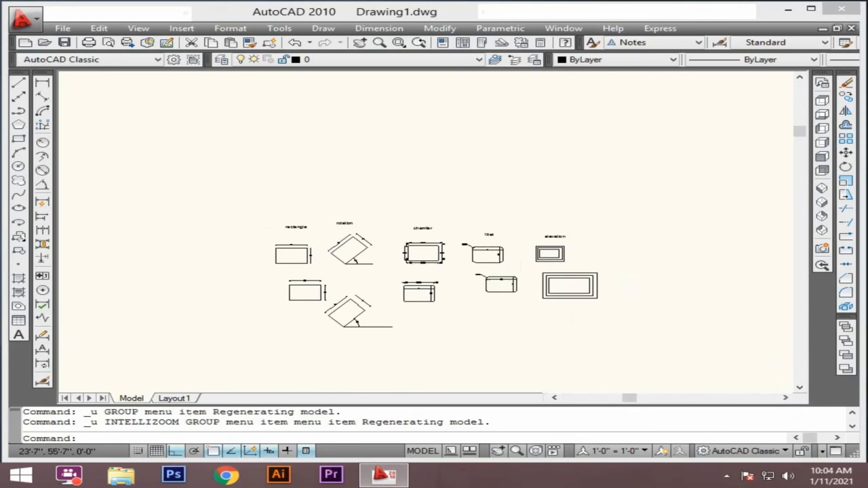
pyautogui.scroll(3, 340, 242)
pyautogui.scroll(-2, 336, 241)
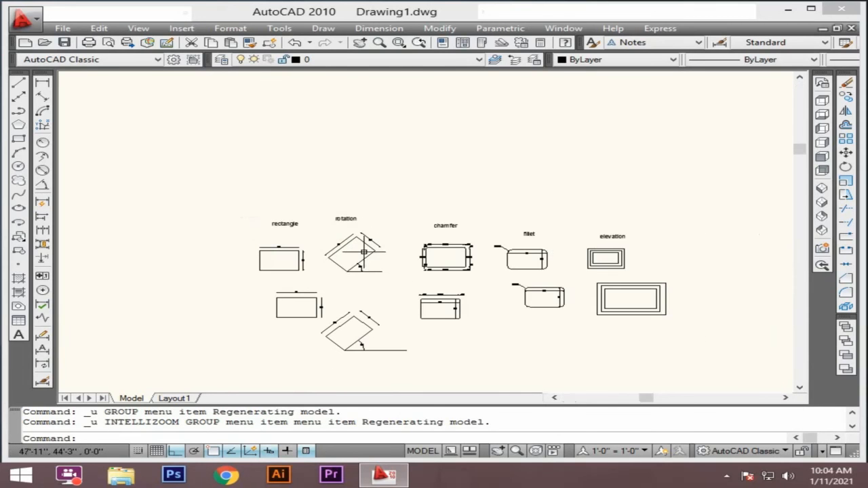